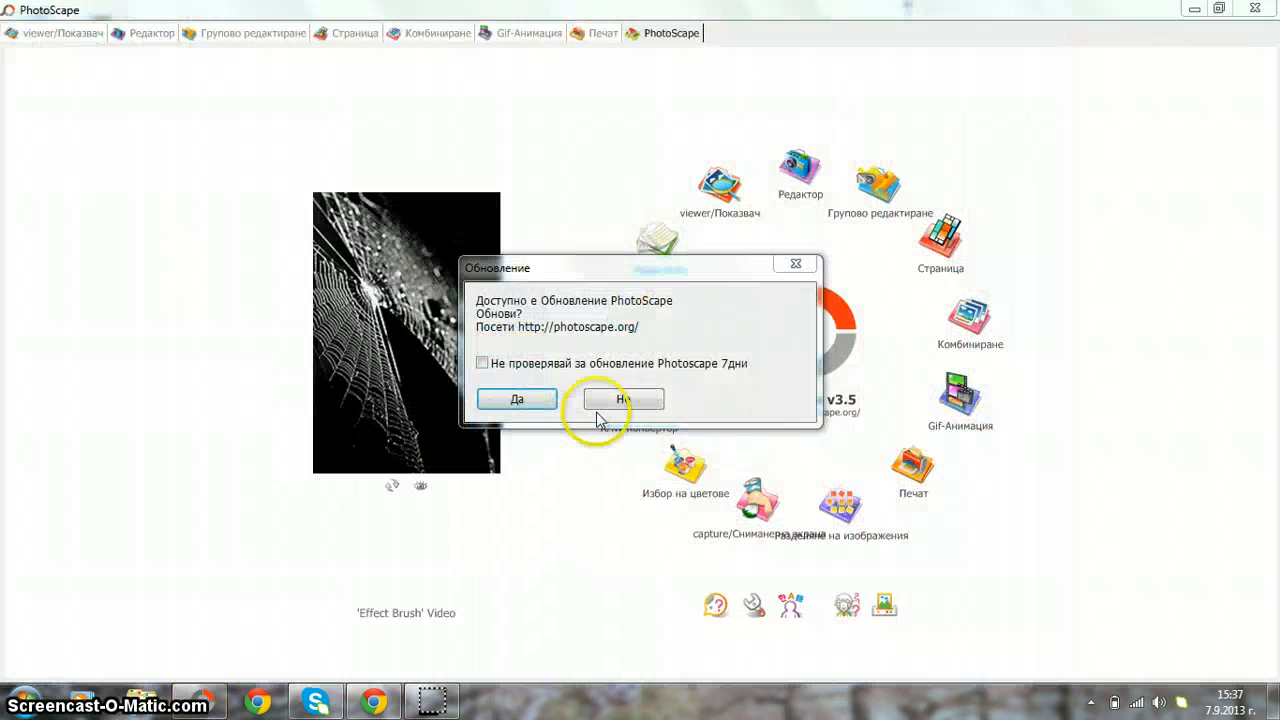
- Decline the PhotoScape update offer and switch to the Editor (Редактор) module
left_click(610, 399)
left_click(150, 34)
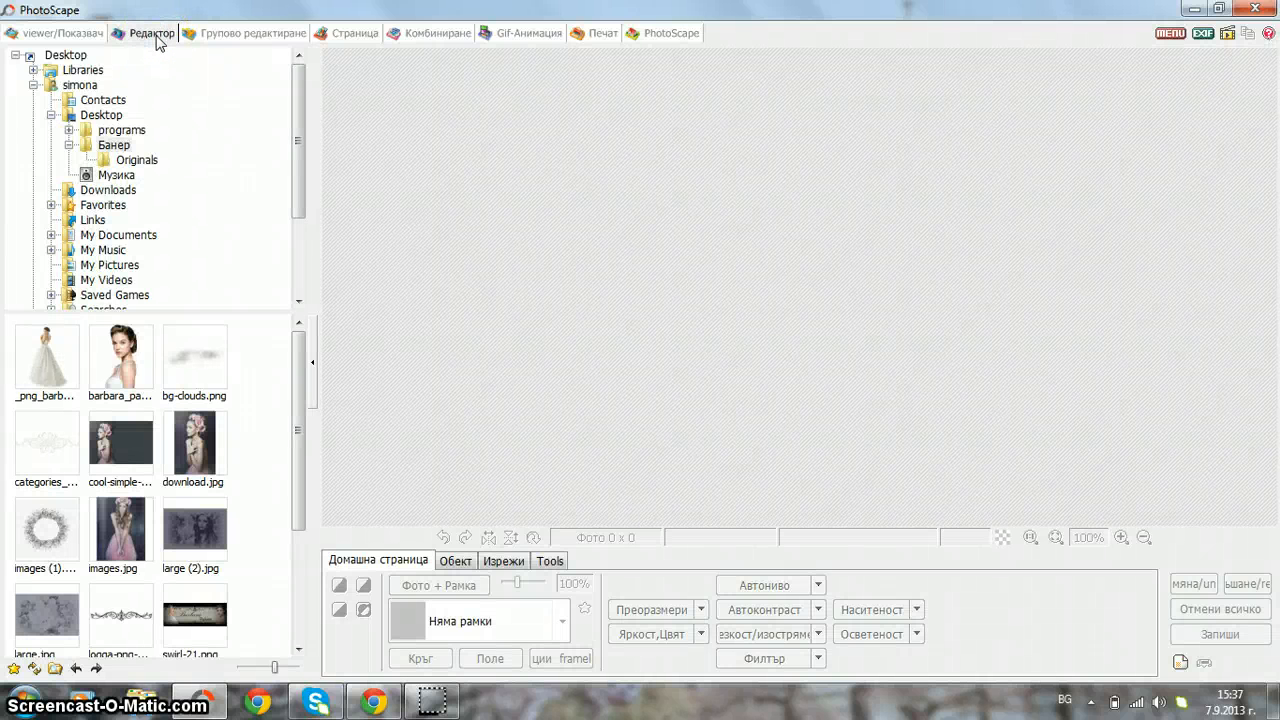
- Browse to Банер > Originals and load the rose photo large (2).jpg for editing
left_click(205, 515)
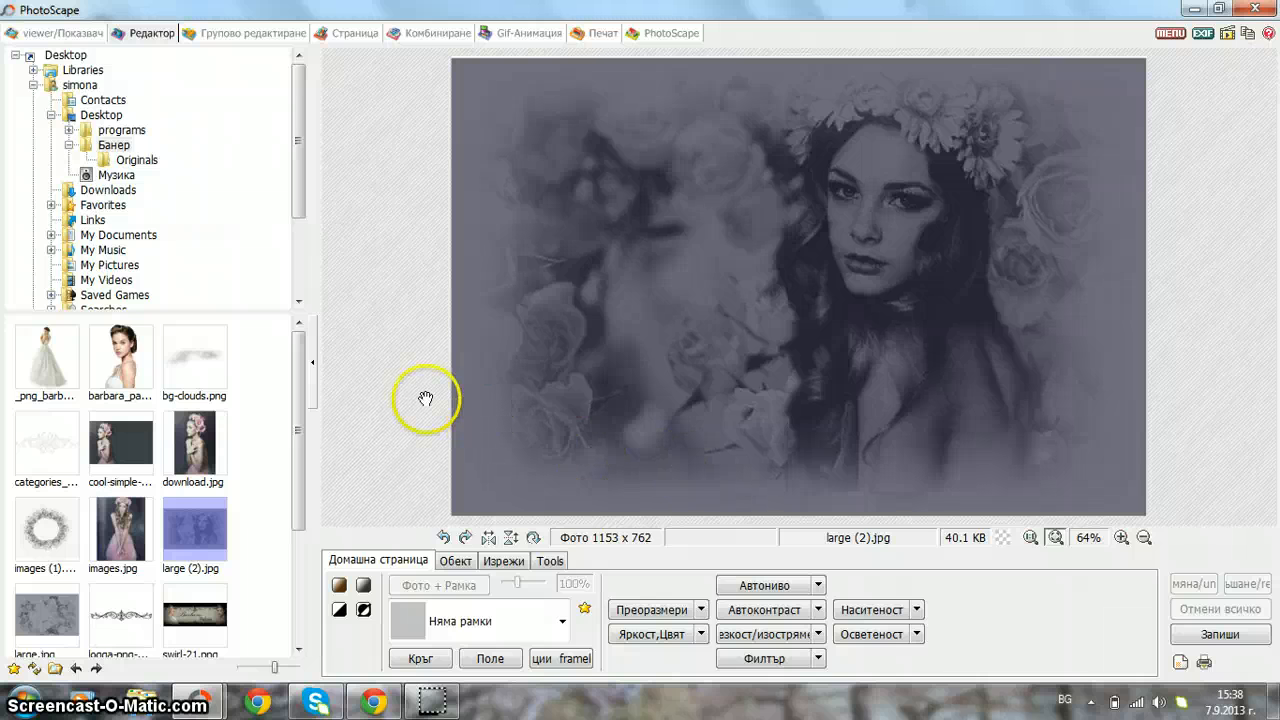
left_click(140, 161)
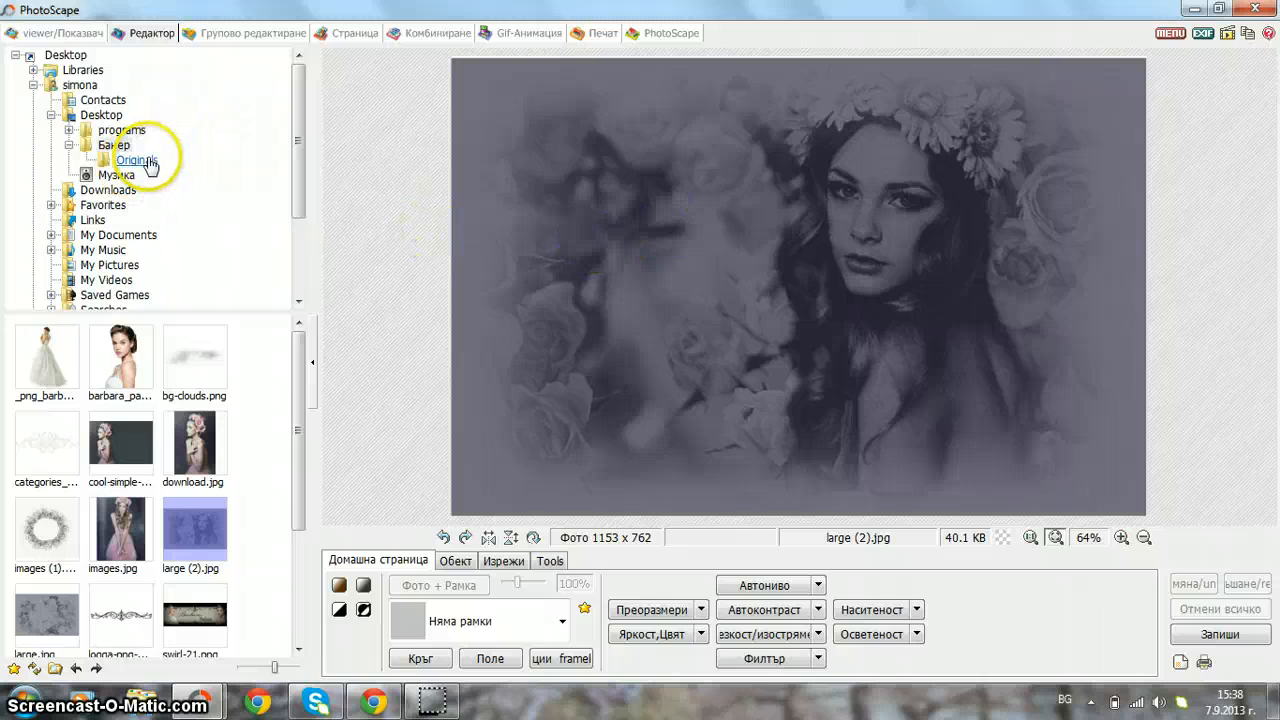
left_click(48, 462)
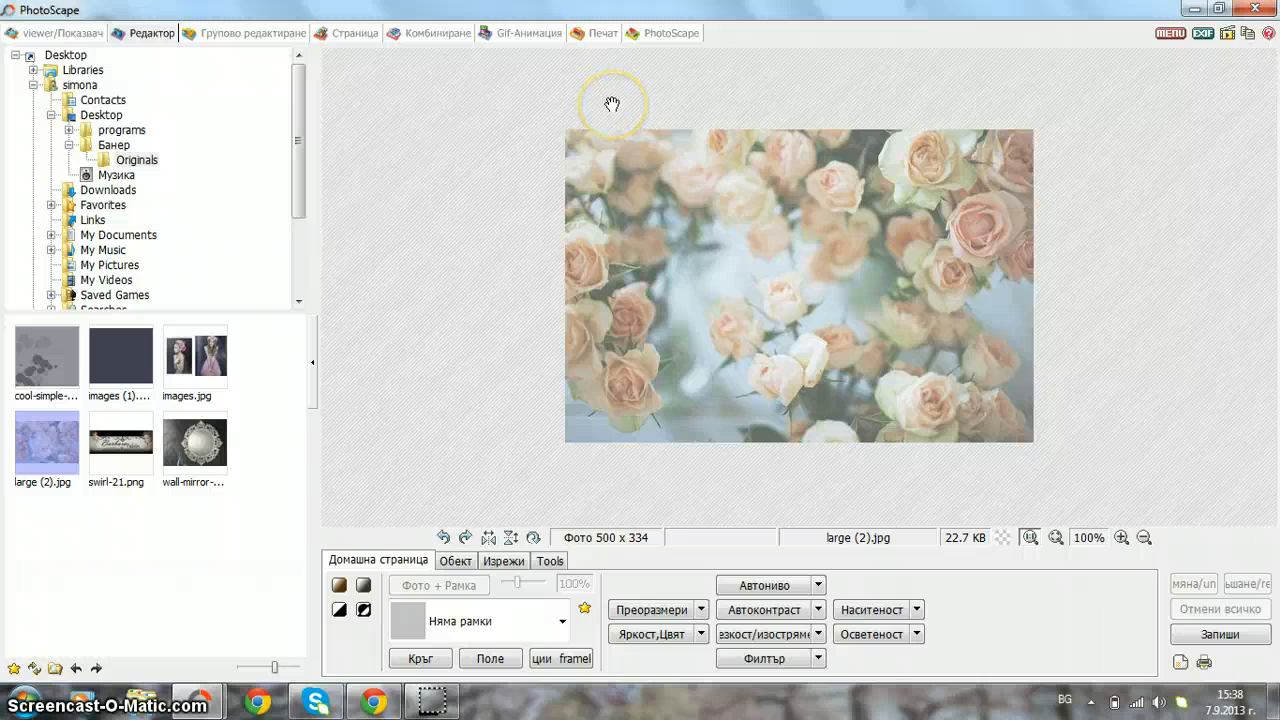
- Hide the file panel and resize the roses photo to 285%, giving 1425 x 952 pixels
left_click(313, 386)
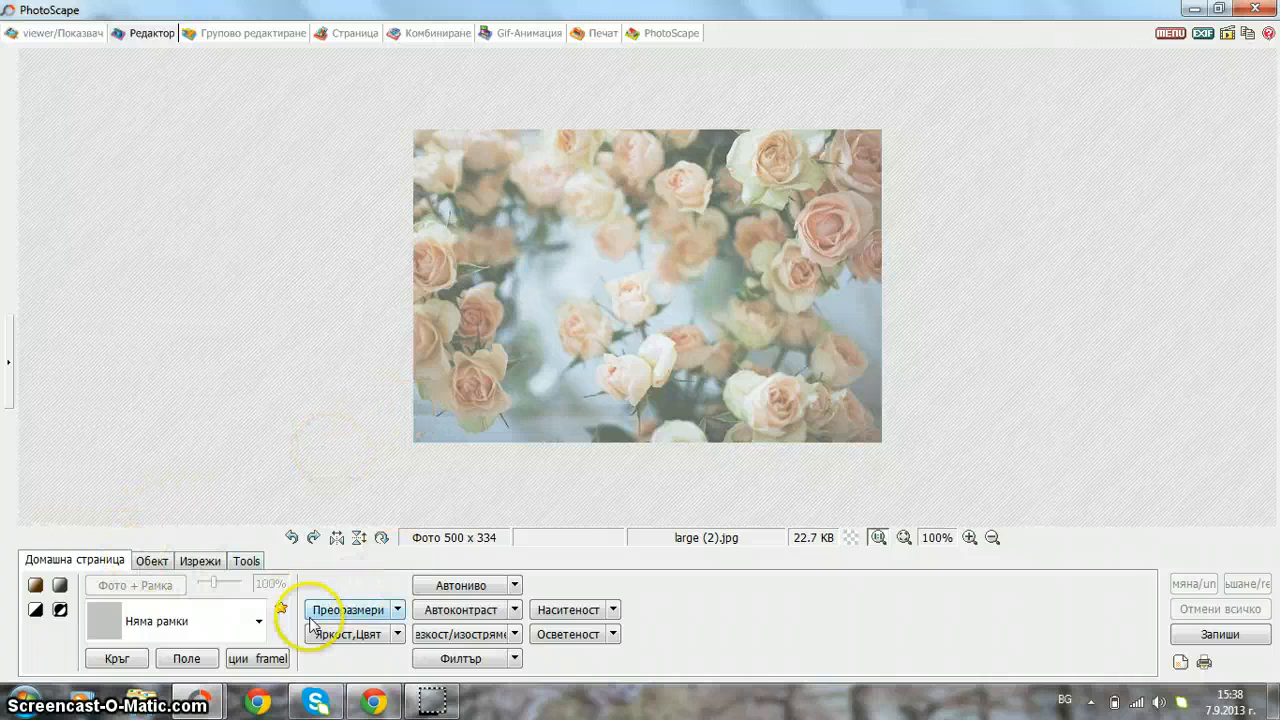
left_click(340, 634)
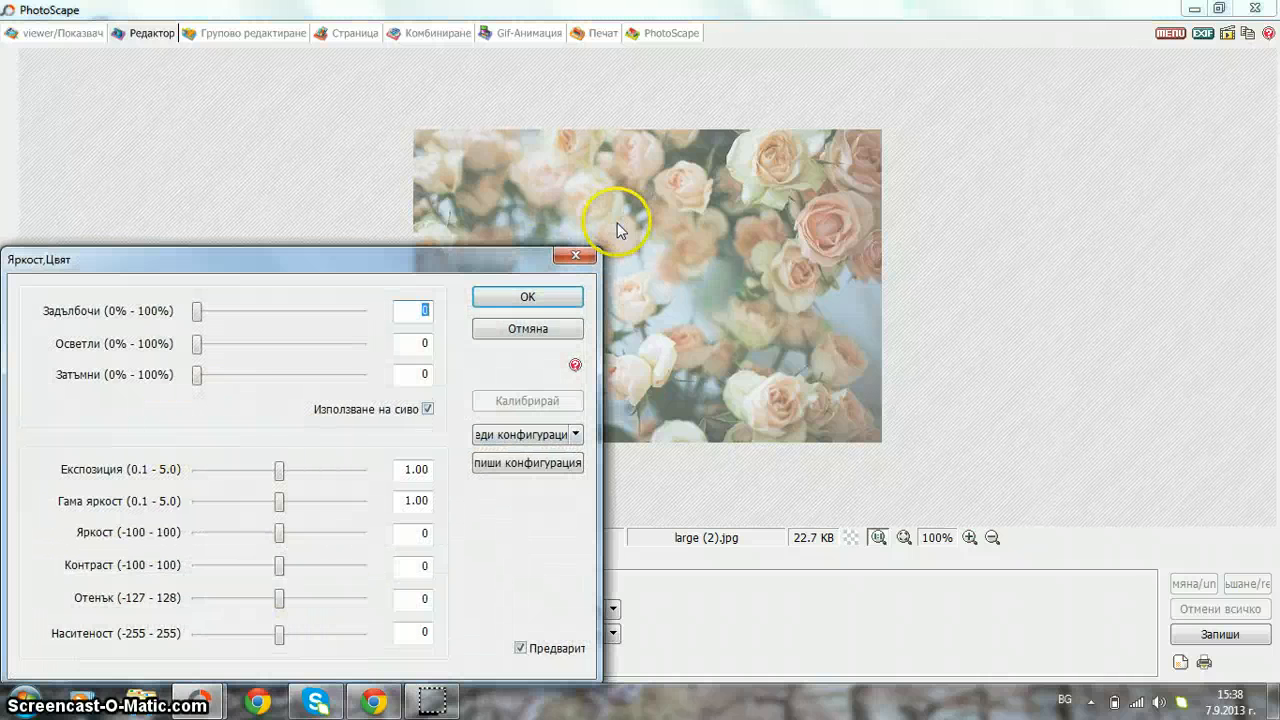
left_click(570, 260)
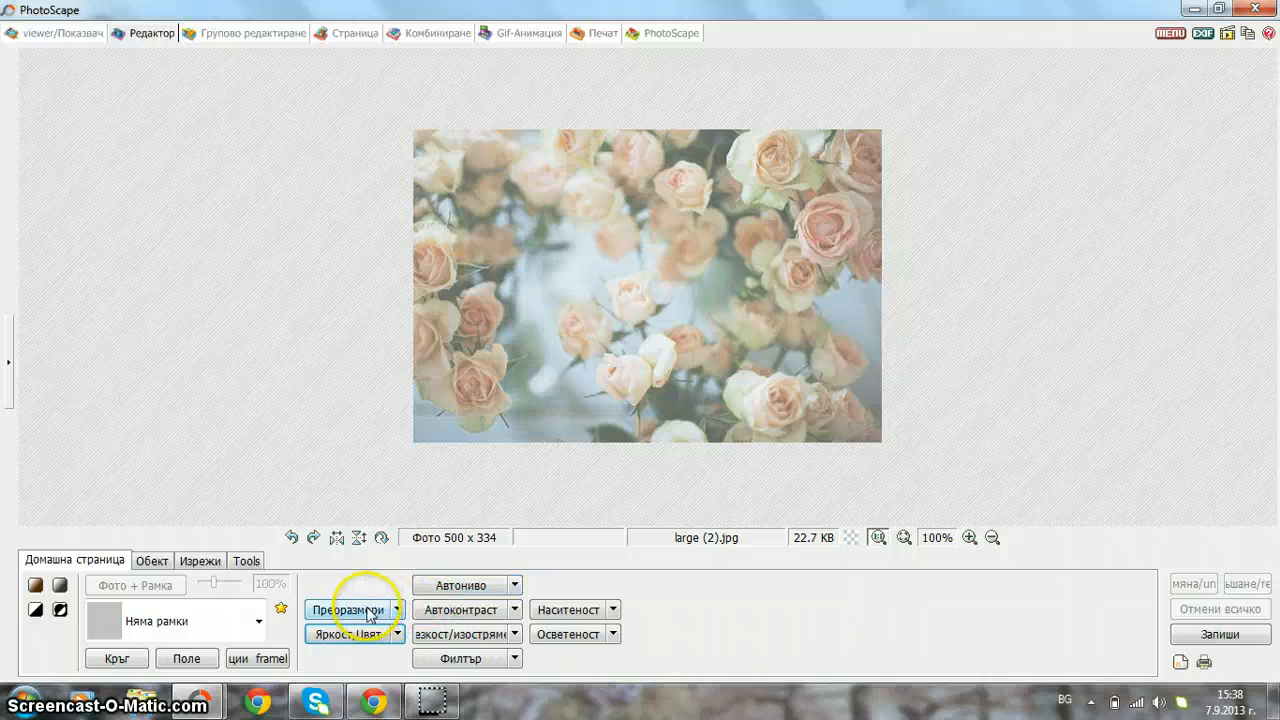
left_click(348, 610)
left_click(157, 614)
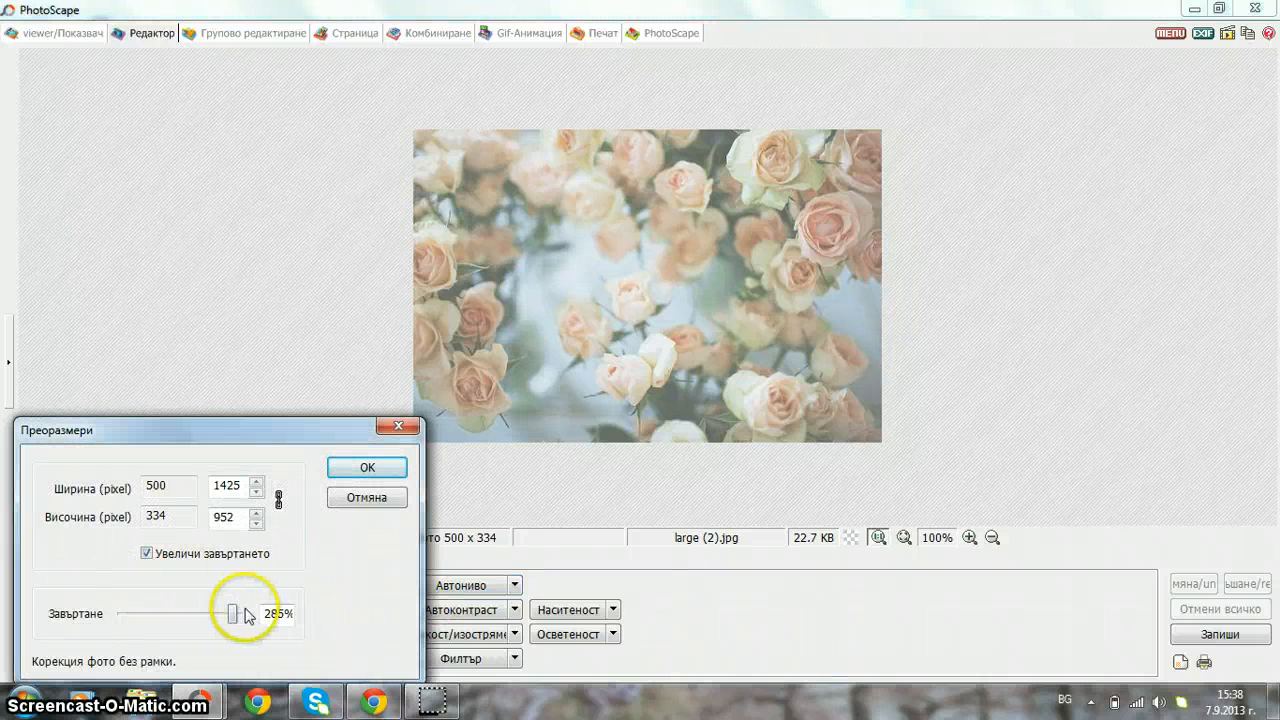
left_click(347, 463)
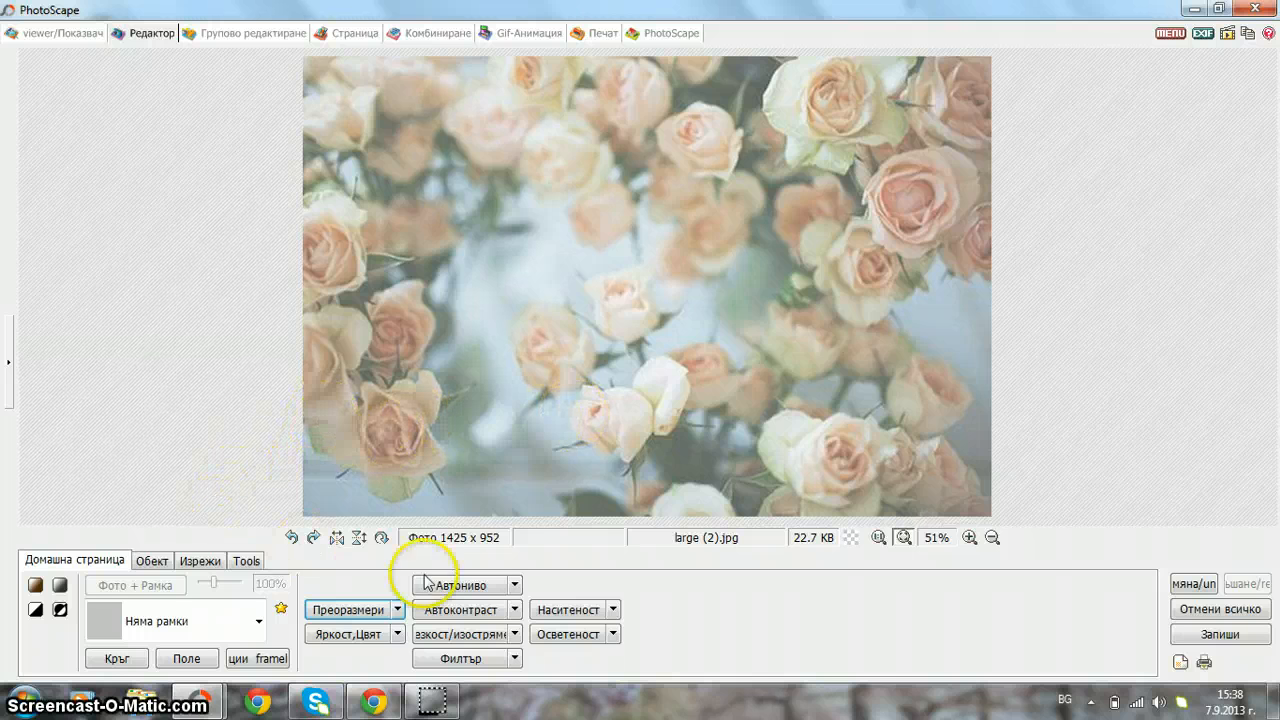
- Insert the flower-crowned portrait from Desktop > Банер as a photo object on the roses
left_click(148, 560)
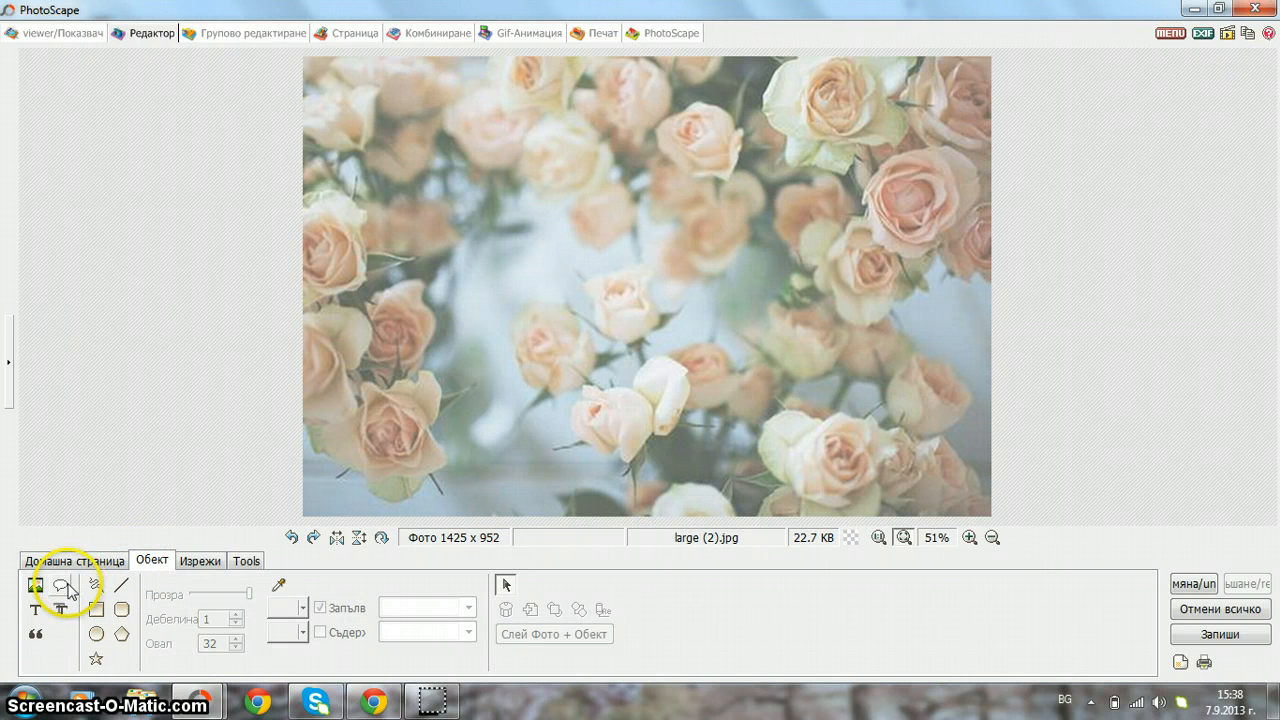
left_click(35, 585)
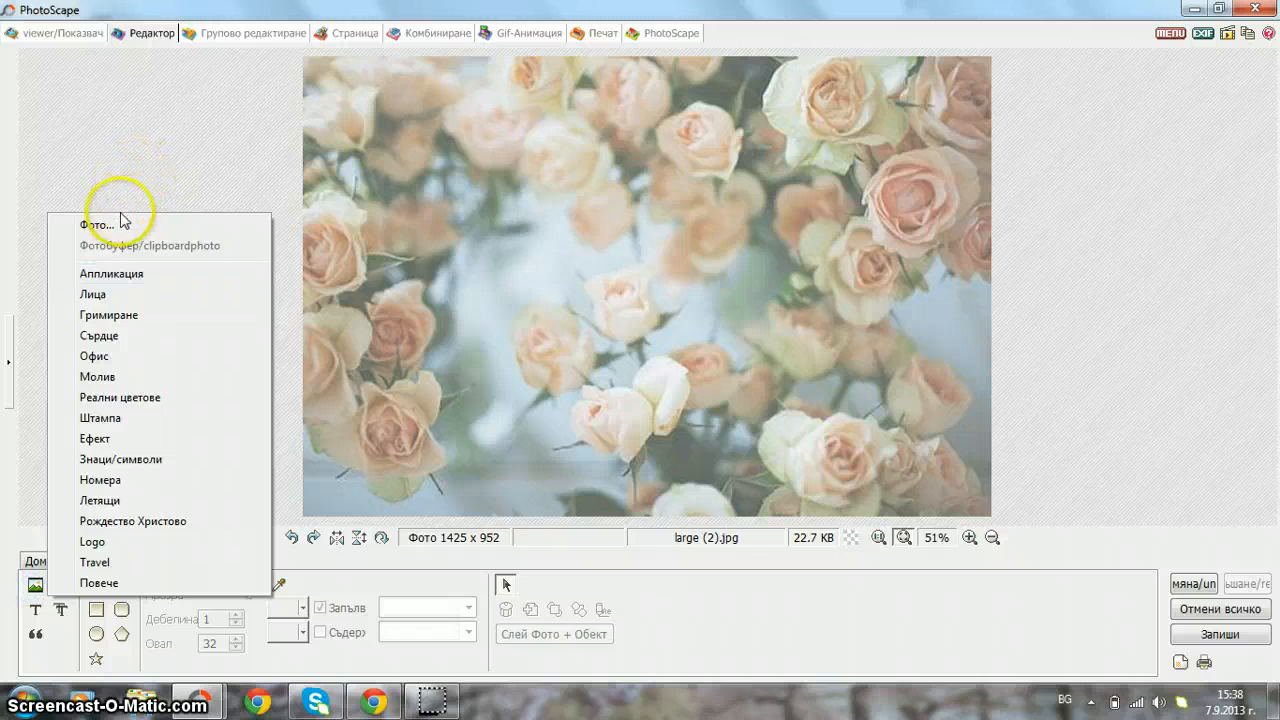
left_click(124, 222)
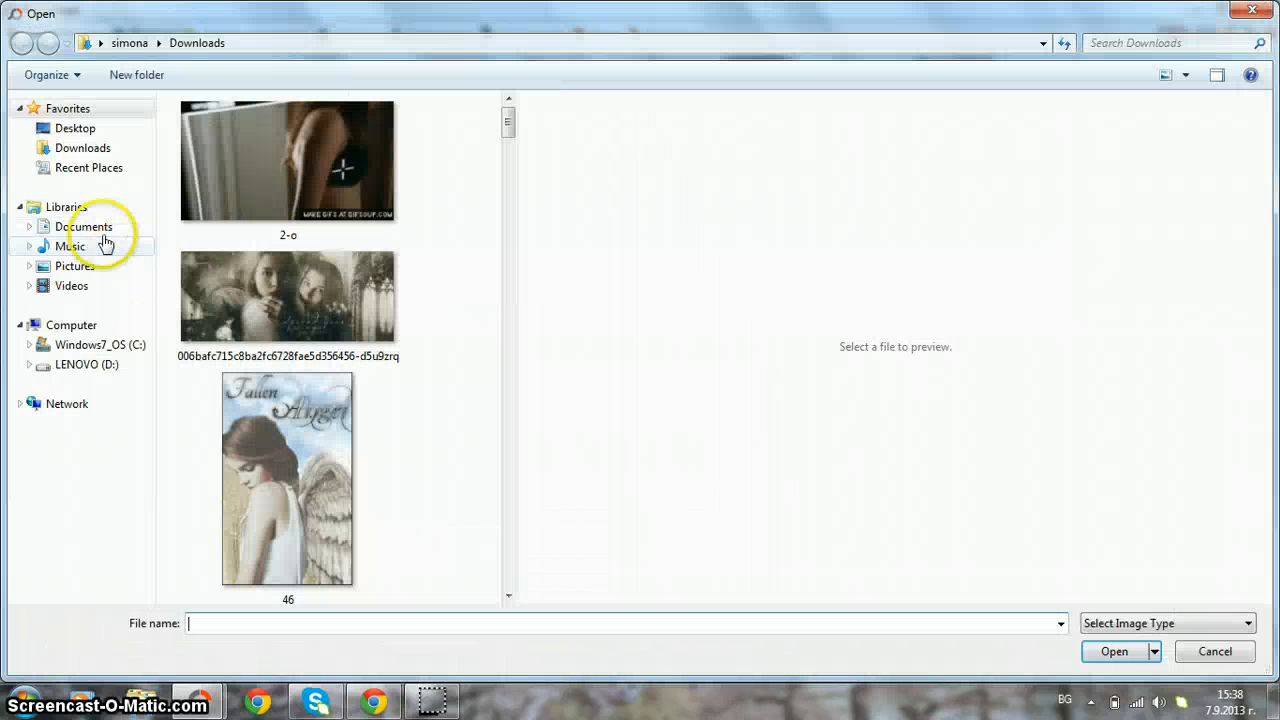
left_click(66, 128)
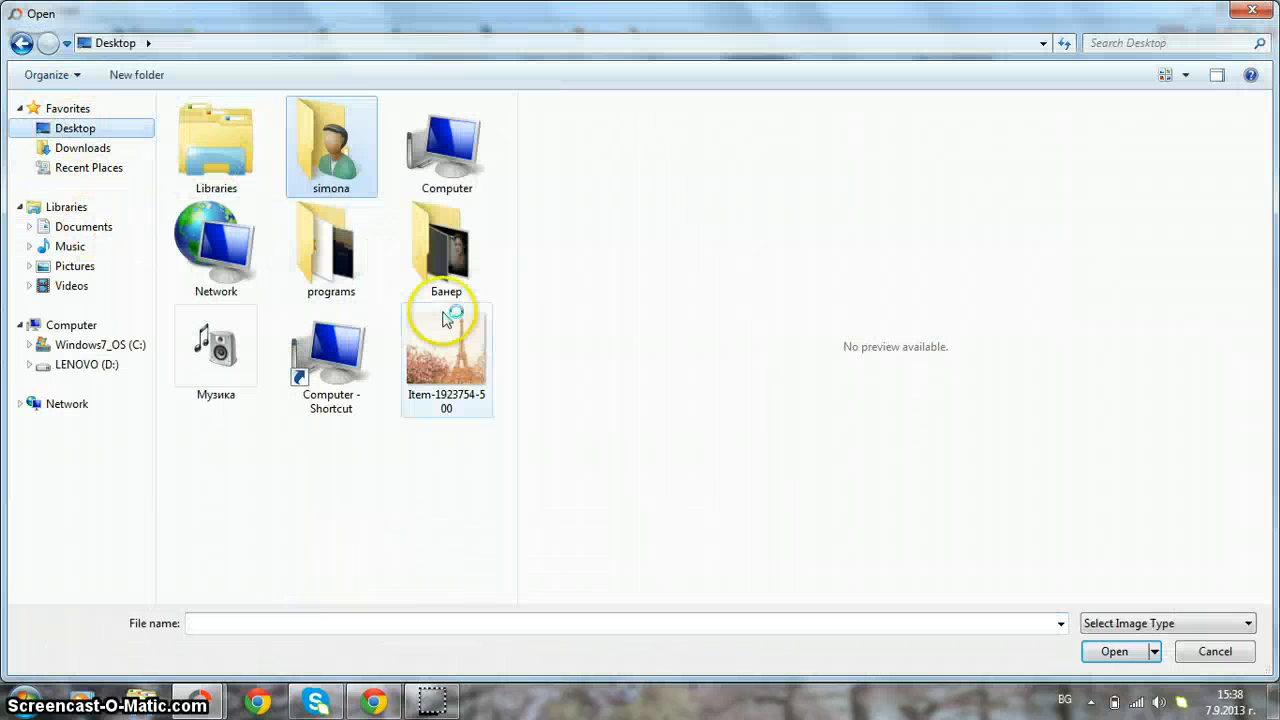
double_click(445, 265)
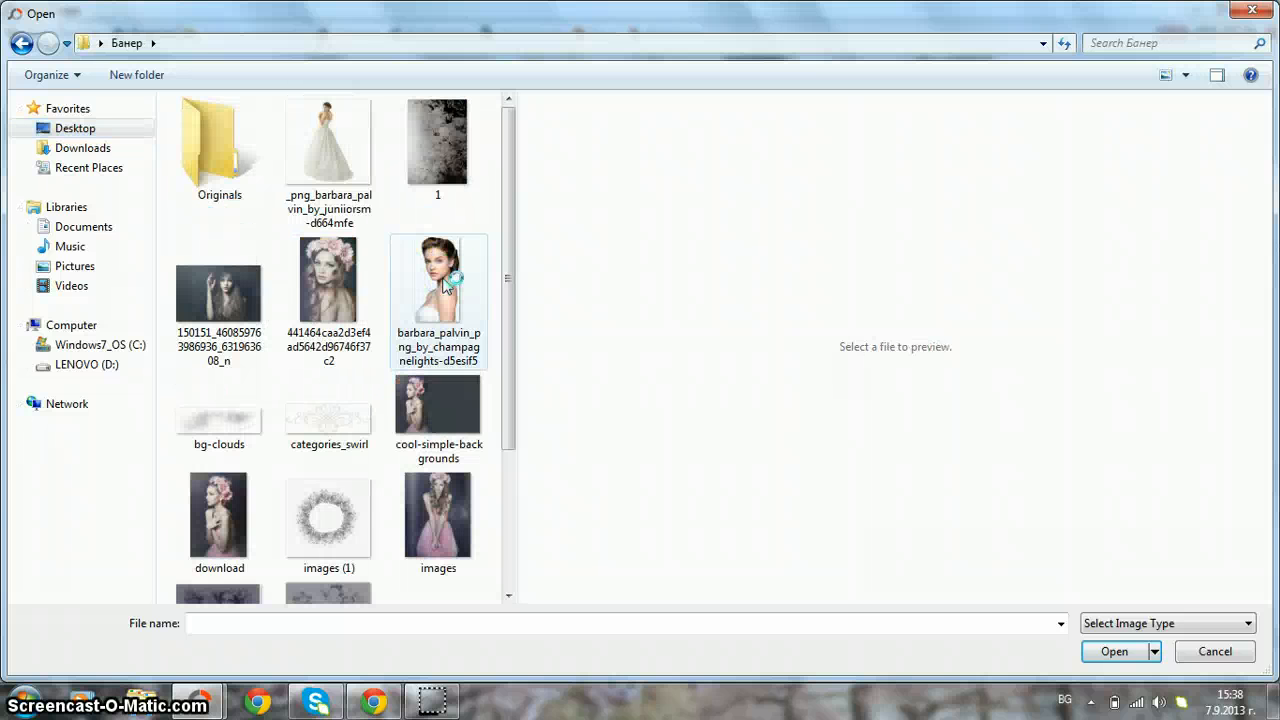
left_click(323, 290)
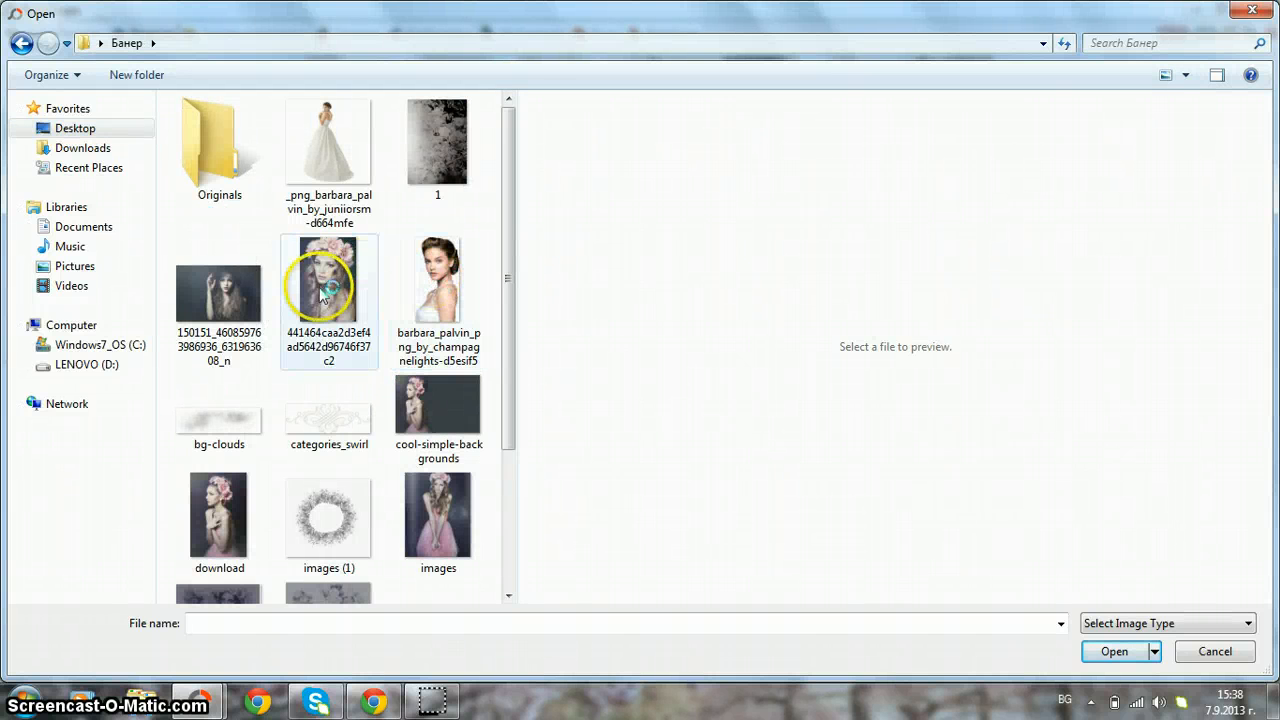
double_click(323, 288)
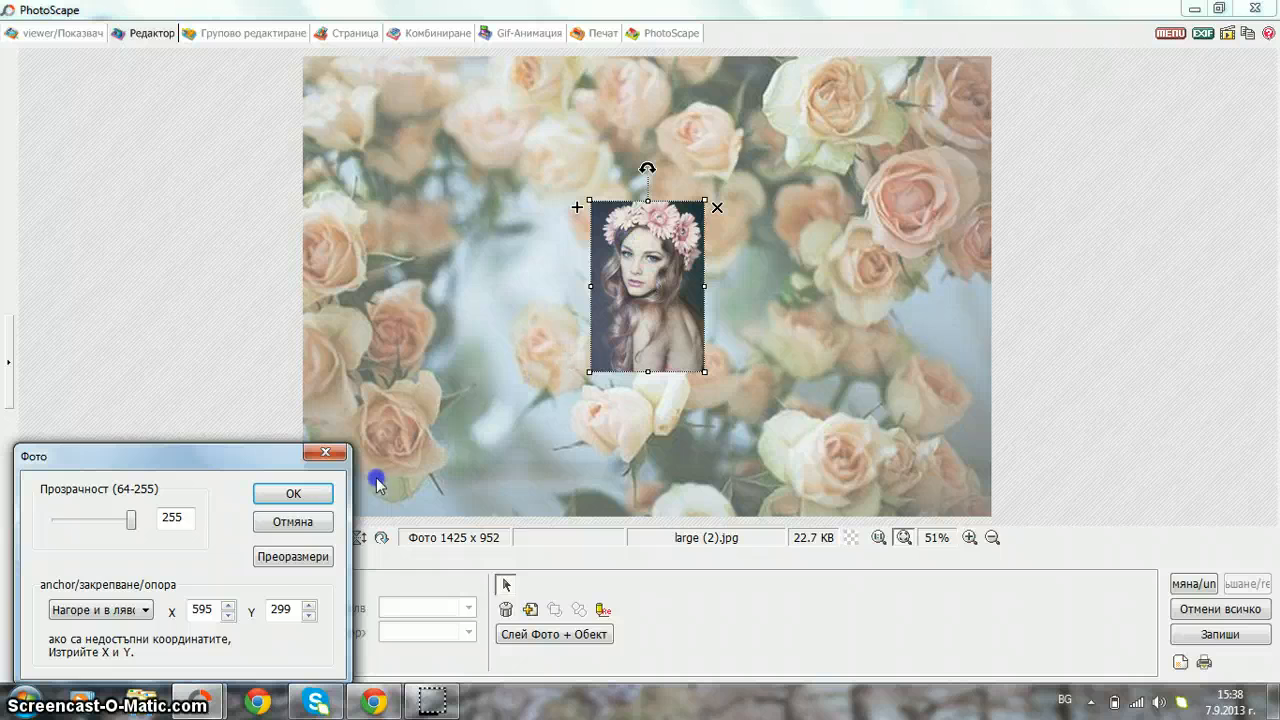
- Enlarge the portrait, drag it past the right edge, and merge it, widening the canvas to 2000 x 952
left_click(293, 493)
left_click_drag(650, 230, 570, 153)
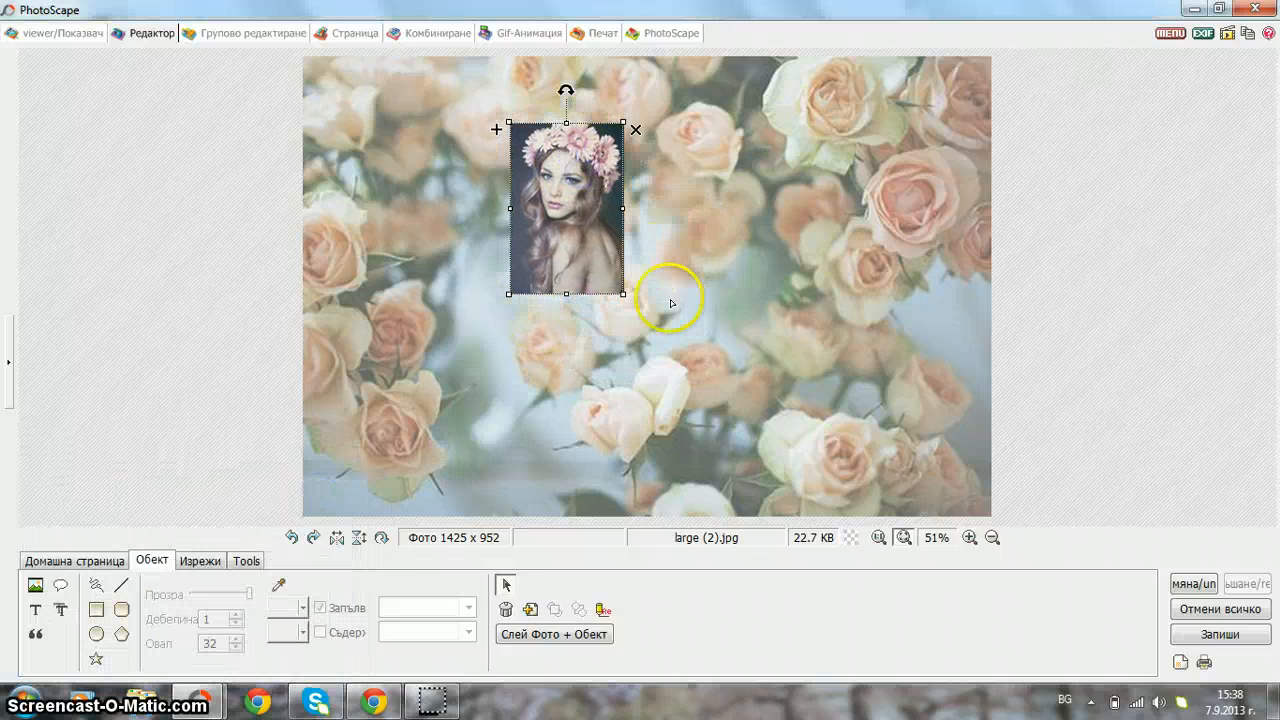
left_click_drag(621, 295, 839, 368)
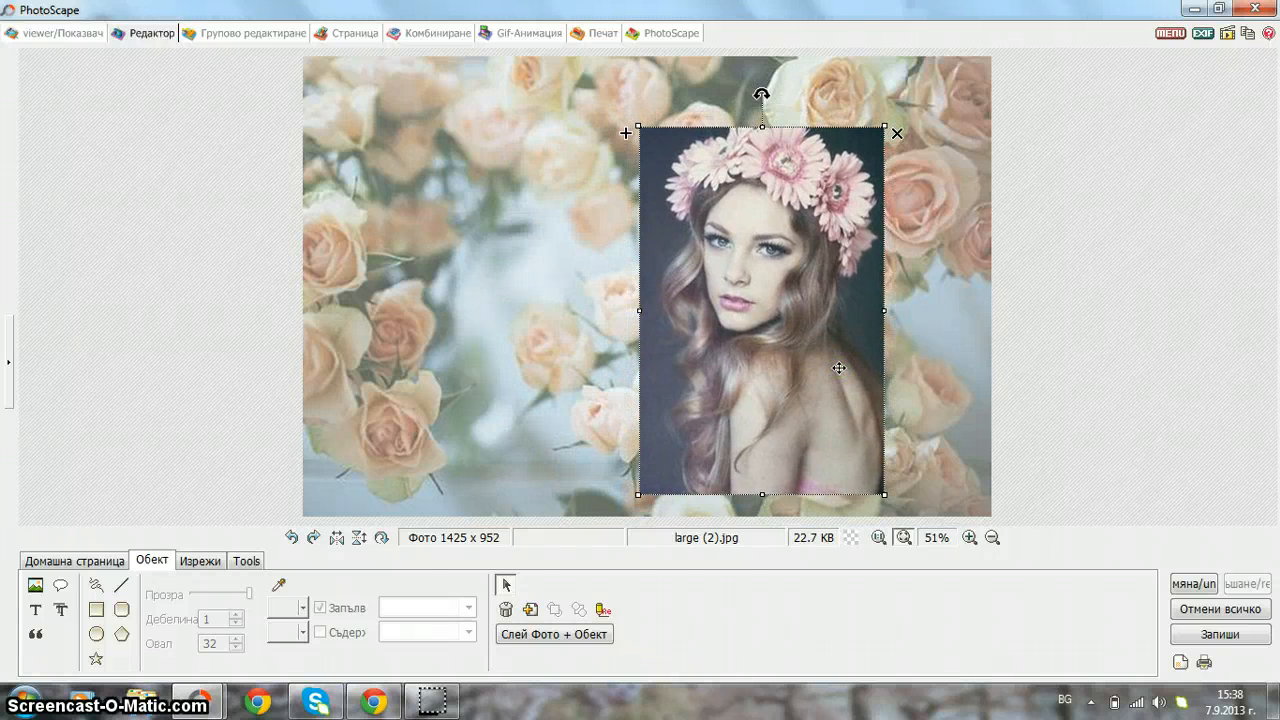
left_click_drag(882, 124, 906, 95)
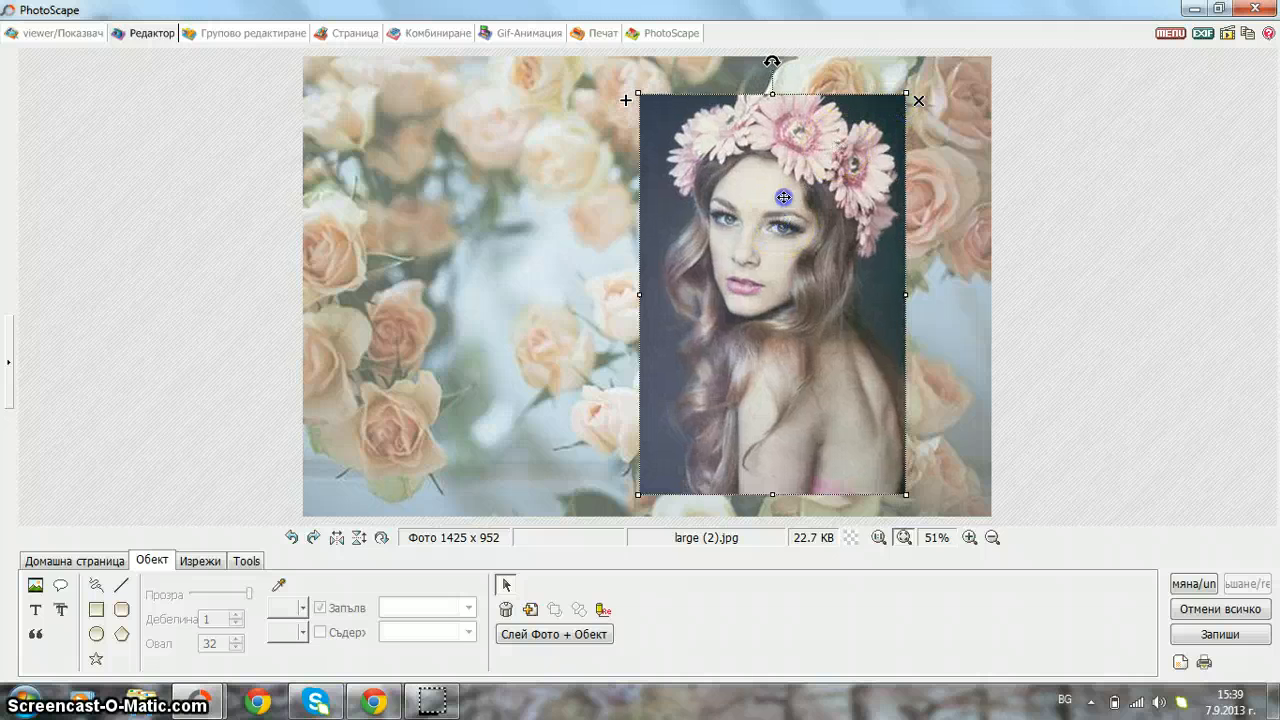
left_click_drag(784, 197, 1186, 392)
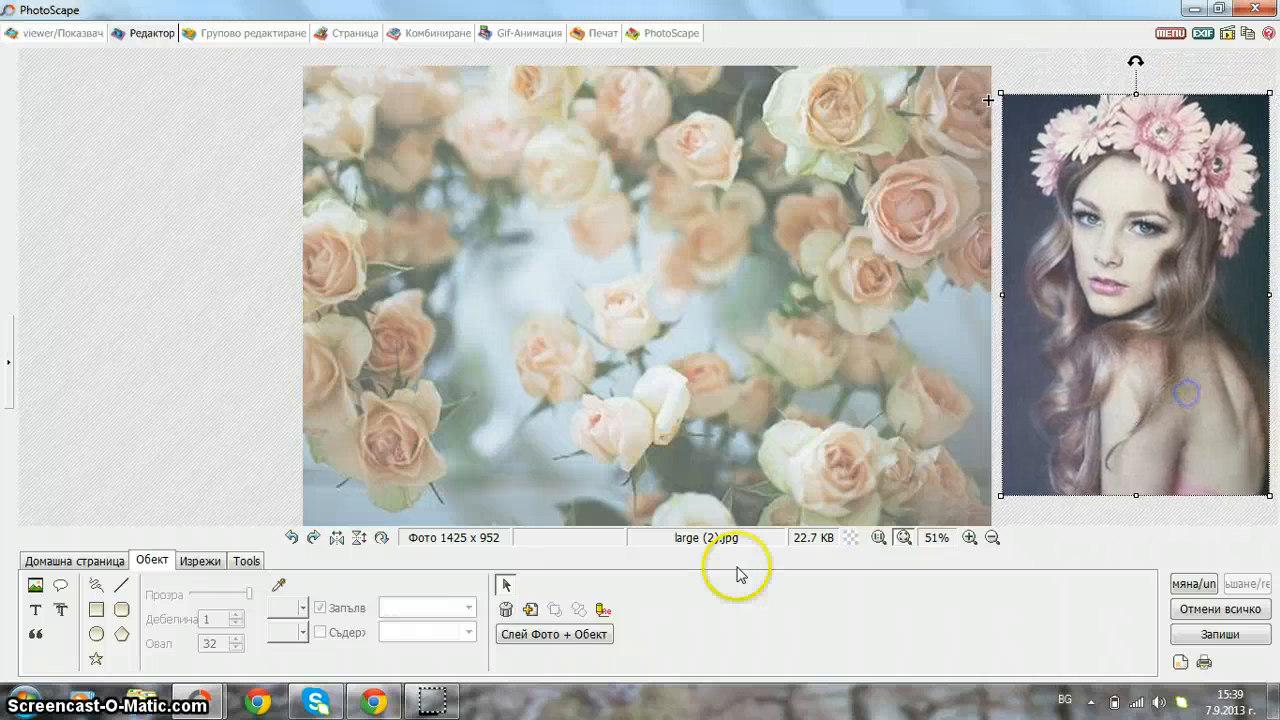
left_click(568, 637)
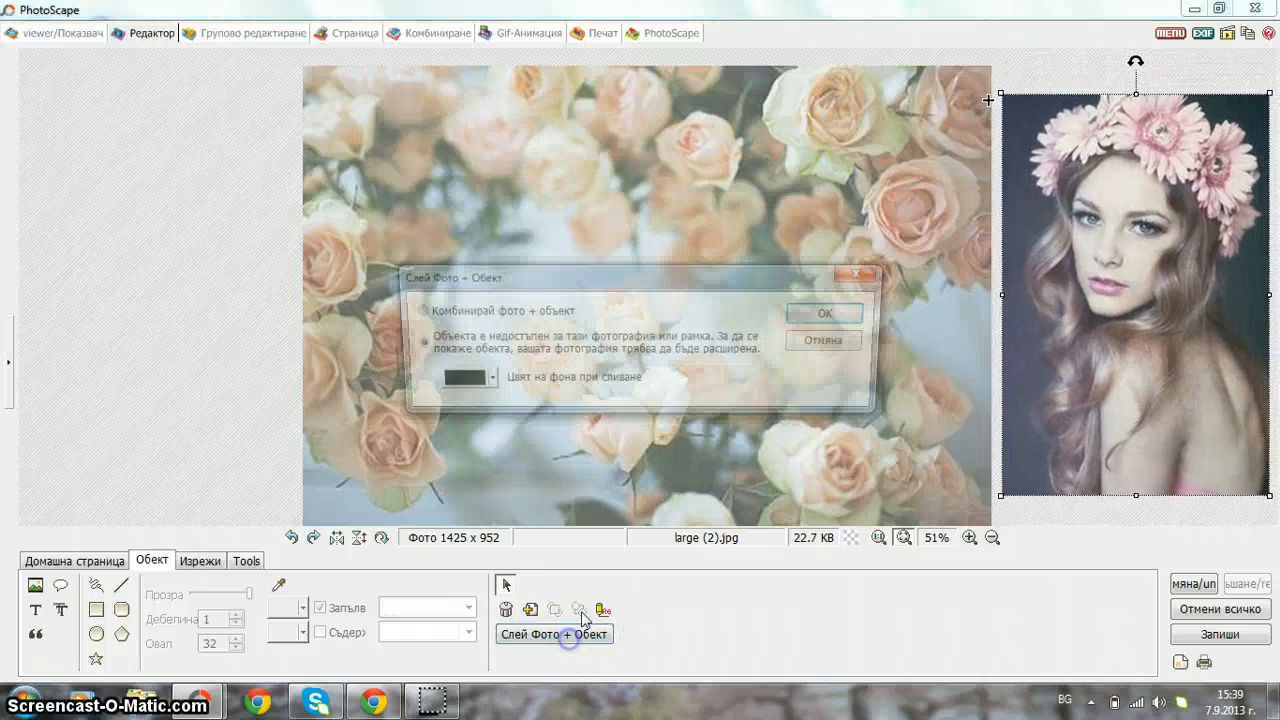
left_click(834, 316)
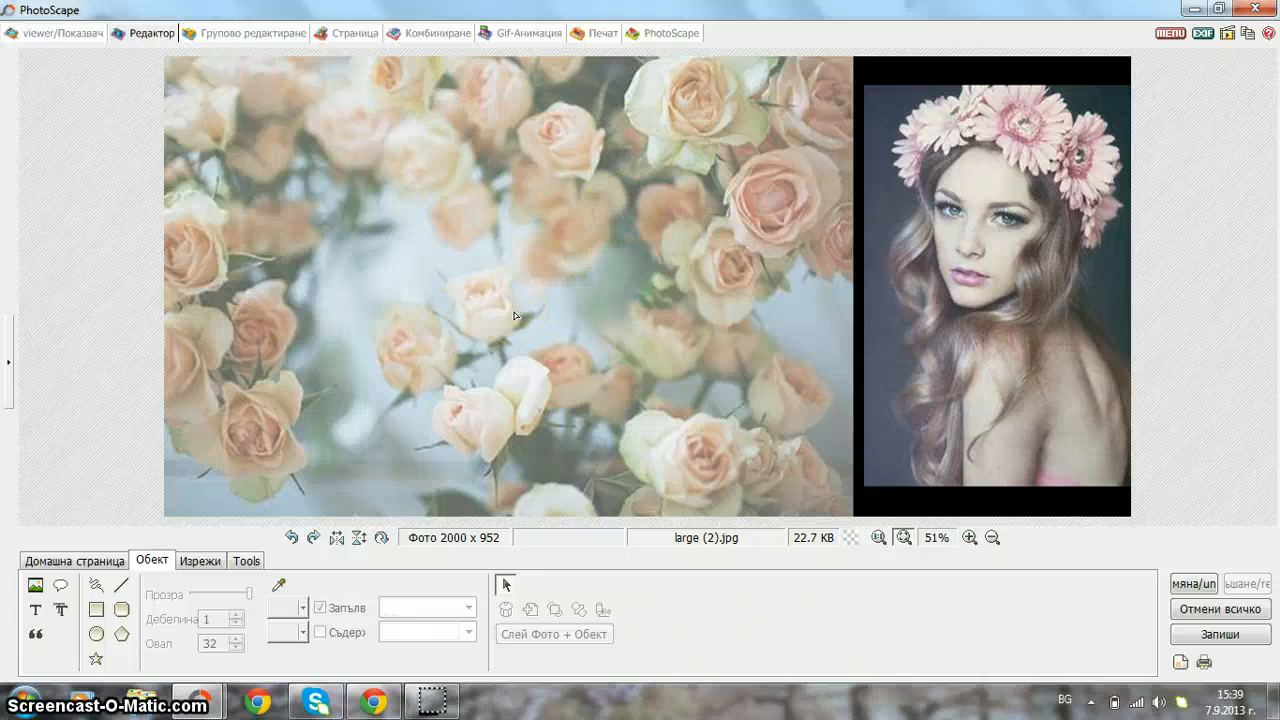
- With Clone Stamp, sample the portrait's flower crown and paint it onto the middle of the roses
left_click(246, 561)
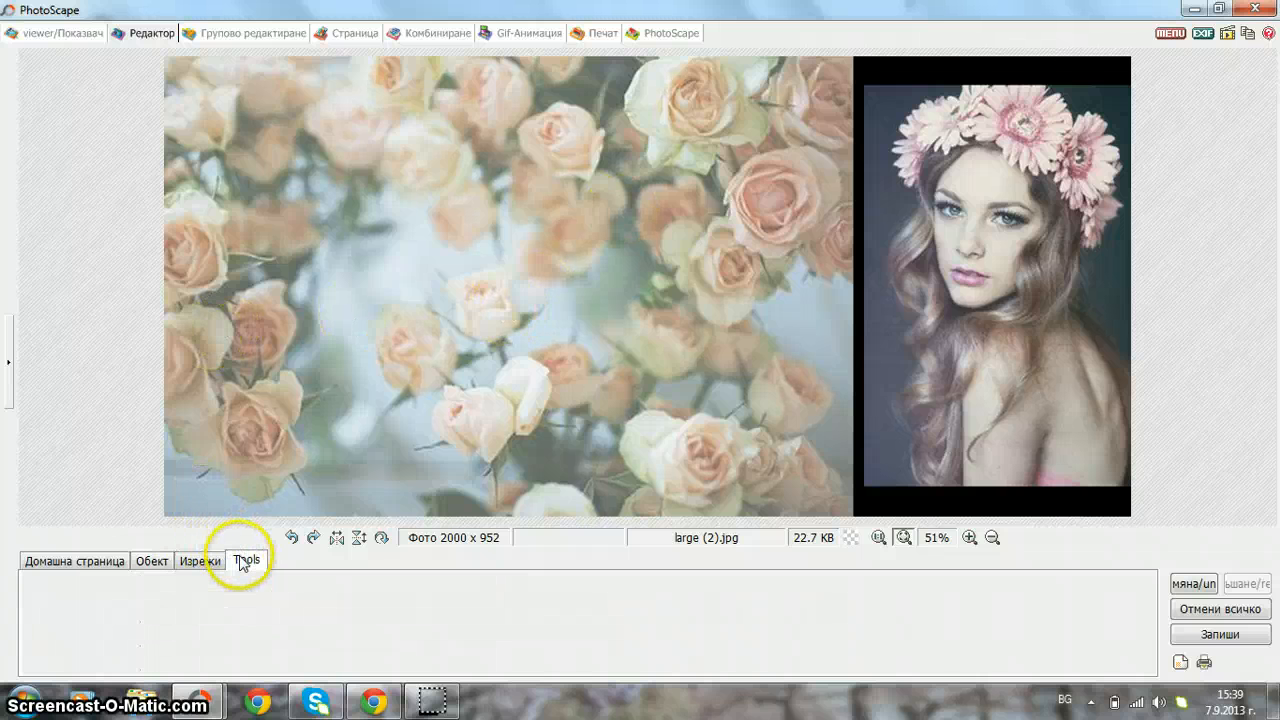
left_click(258, 637)
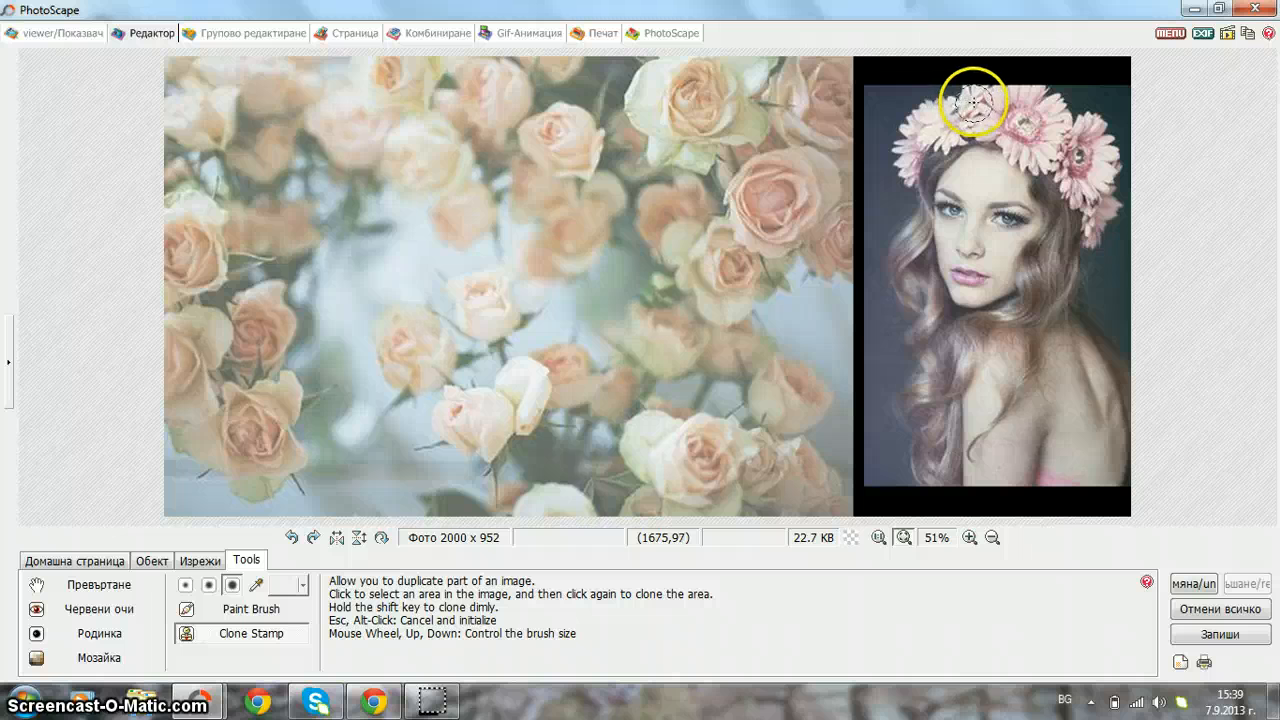
left_click(973, 103)
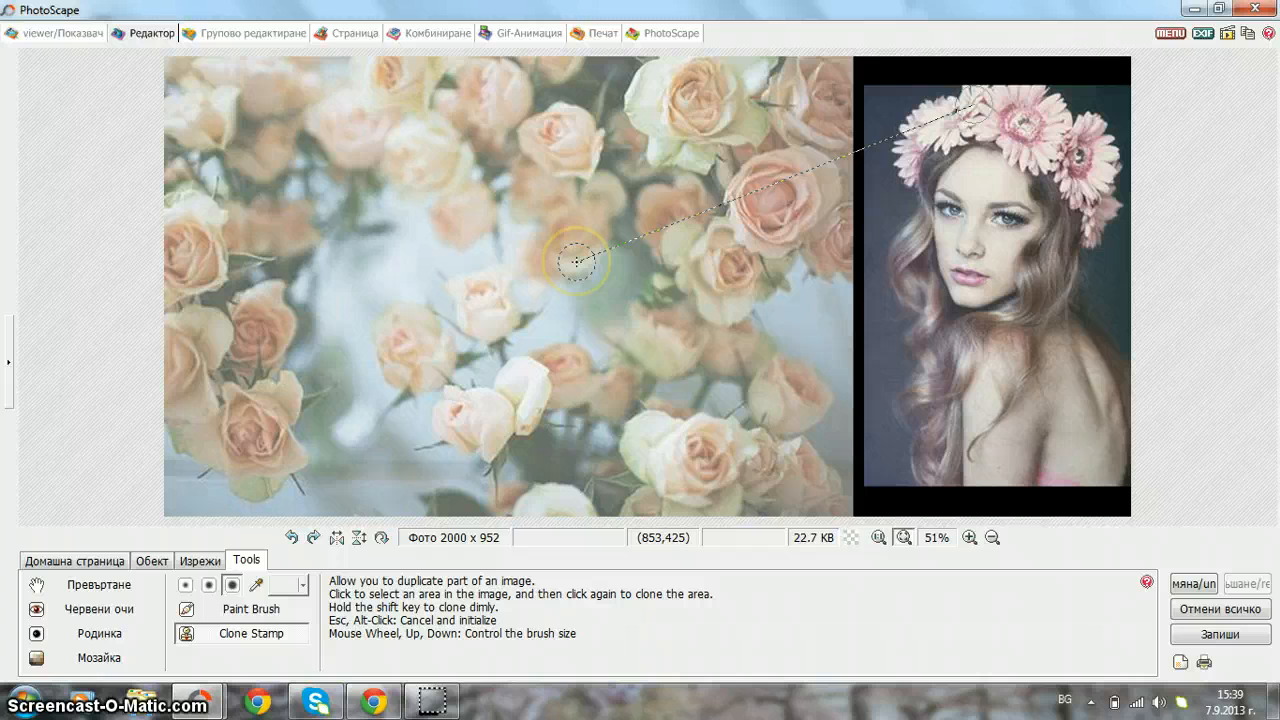
left_click_drag(576, 262, 593, 143)
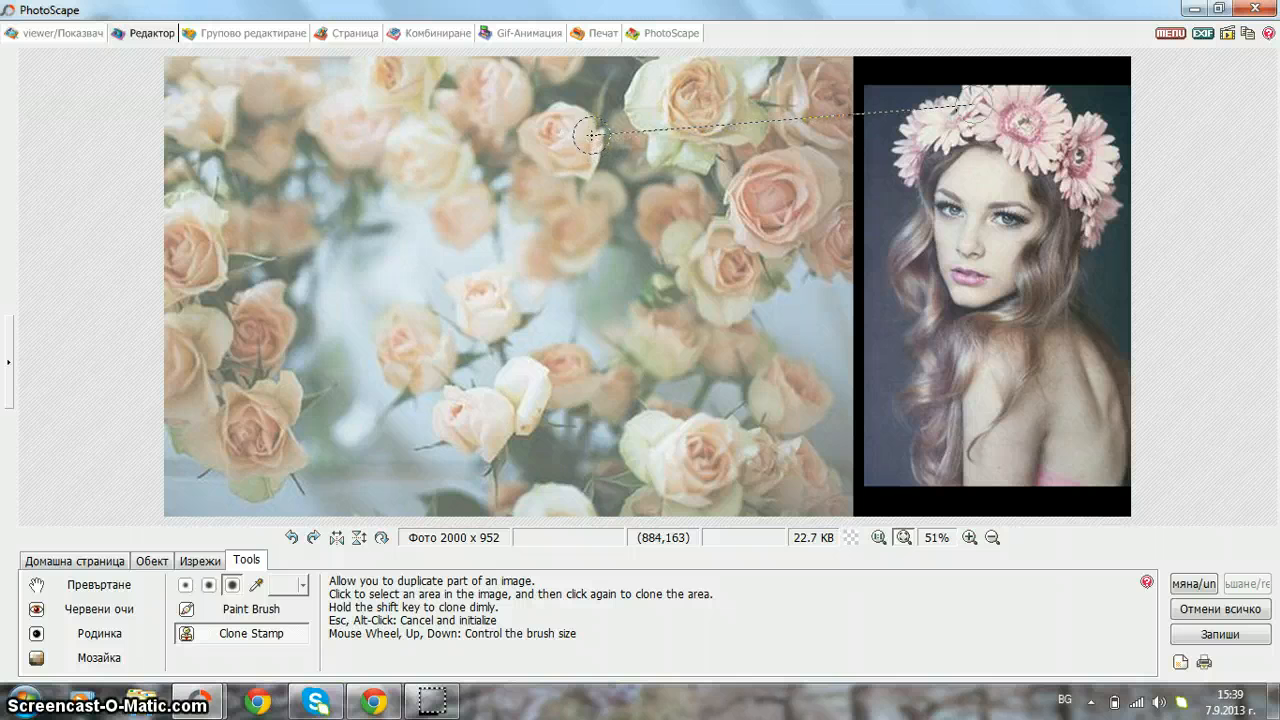
mouse_move(582, 128)
left_mouse_down()
mouse_move(597, 120)
mouse_move(551, 134)
mouse_move(538, 165)
mouse_move(534, 134)
mouse_move(523, 169)
mouse_move(549, 131)
mouse_move(600, 171)
mouse_move(568, 188)
left_mouse_up()
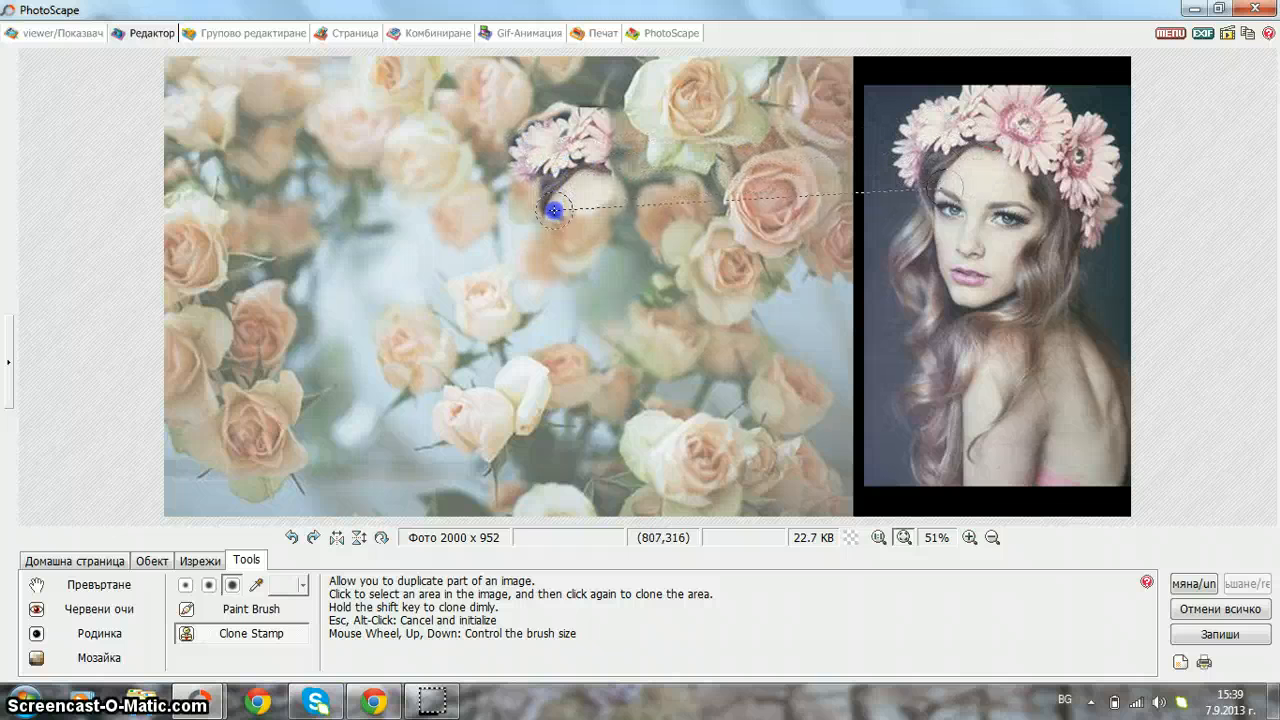
- Clone the portrait's face, long hair and bare shoulder down over the roses to the banner bottom
mouse_move(551, 241)
left_mouse_down()
mouse_move(534, 175)
mouse_move(547, 261)
mouse_move(545, 241)
mouse_move(532, 311)
mouse_move(523, 283)
mouse_move(543, 265)
mouse_move(518, 276)
mouse_move(540, 231)
mouse_move(508, 288)
mouse_move(544, 336)
mouse_move(534, 302)
mouse_move(565, 191)
mouse_move(559, 307)
mouse_move(591, 297)
mouse_move(581, 220)
mouse_move(611, 196)
mouse_move(621, 131)
mouse_move(633, 138)
mouse_move(611, 116)
mouse_move(647, 124)
mouse_move(643, 192)
mouse_move(637, 171)
mouse_move(654, 184)
mouse_move(675, 145)
mouse_move(688, 185)
mouse_move(667, 159)
mouse_move(667, 110)
mouse_move(670, 187)
mouse_move(685, 205)
mouse_move(693, 180)
mouse_move(679, 263)
mouse_move(693, 224)
mouse_move(719, 212)
mouse_move(713, 187)
mouse_move(677, 251)
mouse_move(657, 229)
mouse_move(677, 194)
mouse_move(618, 340)
left_mouse_up()
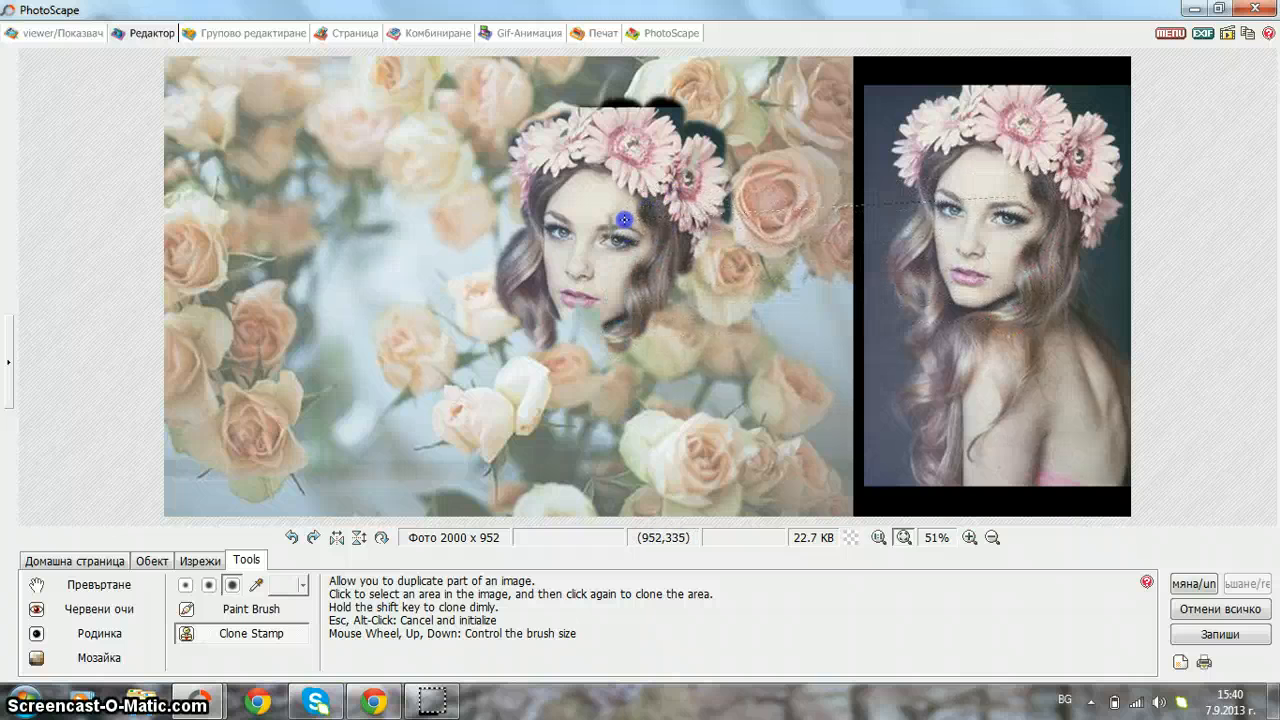
mouse_move(618, 239)
left_mouse_down()
mouse_move(615, 364)
mouse_move(584, 323)
mouse_move(579, 283)
mouse_move(578, 380)
mouse_move(571, 283)
mouse_move(560, 359)
mouse_move(538, 298)
mouse_move(531, 367)
mouse_move(546, 382)
mouse_move(559, 367)
mouse_move(539, 338)
mouse_move(549, 394)
mouse_move(534, 389)
mouse_move(530, 419)
mouse_move(620, 353)
left_mouse_up()
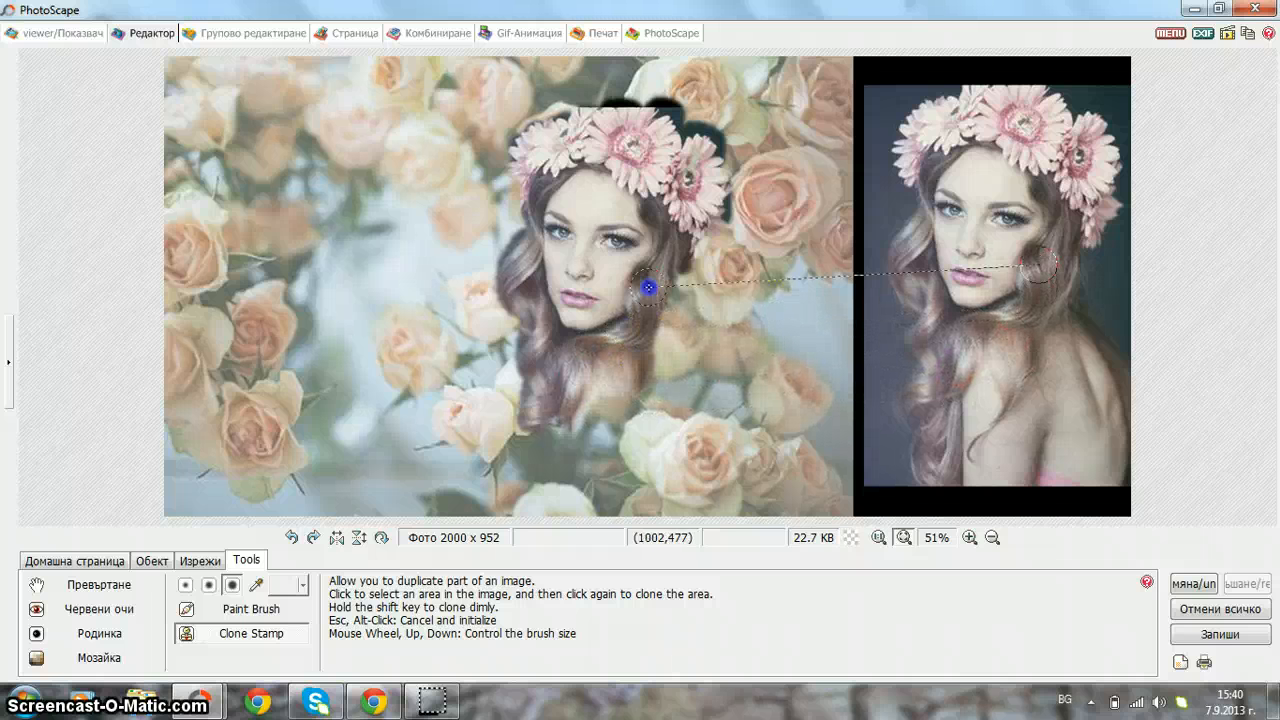
left_click_drag(678, 293, 681, 289)
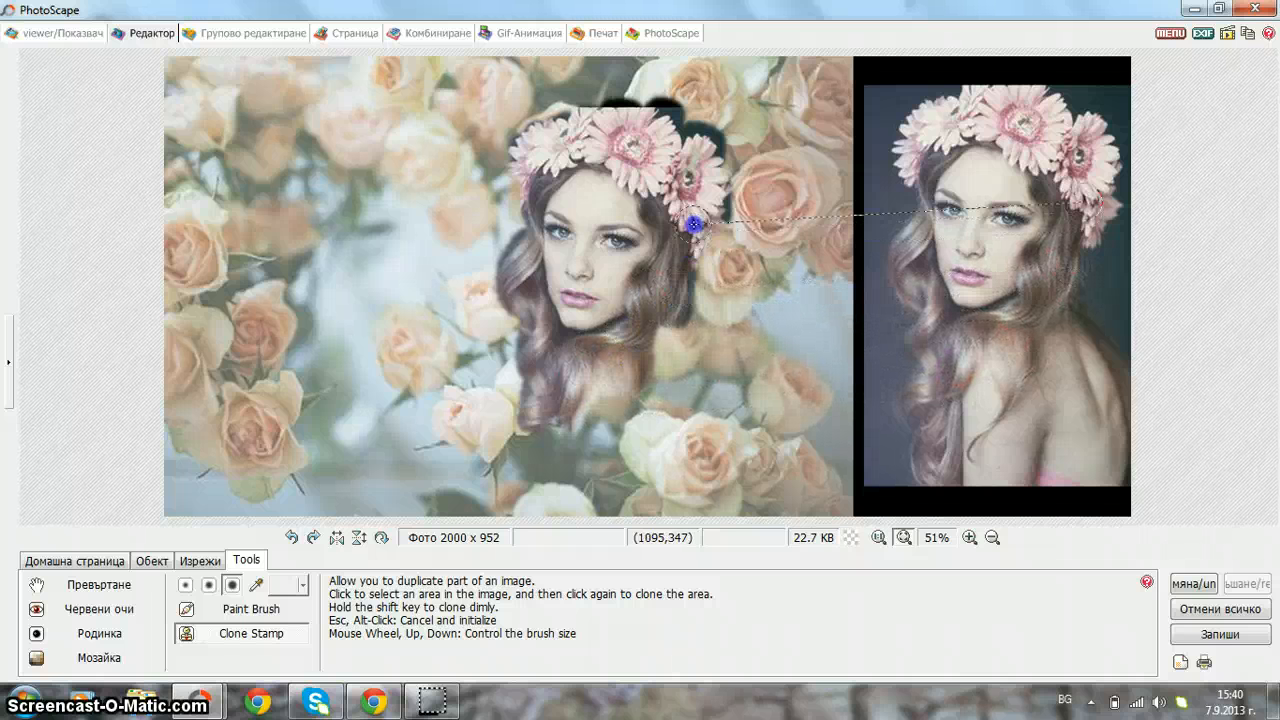
mouse_move(706, 245)
left_mouse_down()
mouse_move(717, 228)
mouse_move(698, 251)
left_mouse_up()
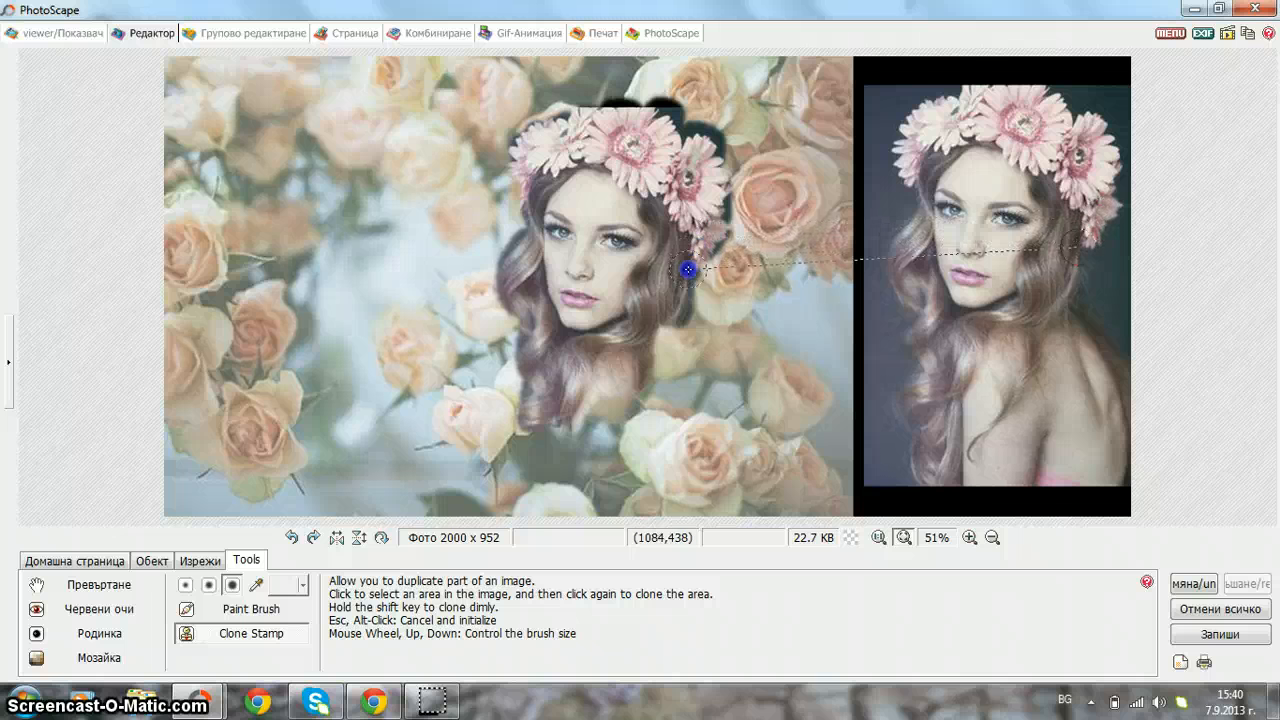
mouse_move(667, 321)
left_mouse_down()
mouse_move(669, 377)
mouse_move(655, 337)
mouse_move(645, 401)
mouse_move(633, 355)
mouse_move(661, 344)
mouse_move(675, 354)
mouse_move(675, 340)
mouse_move(685, 376)
mouse_move(680, 330)
mouse_move(709, 379)
left_mouse_up()
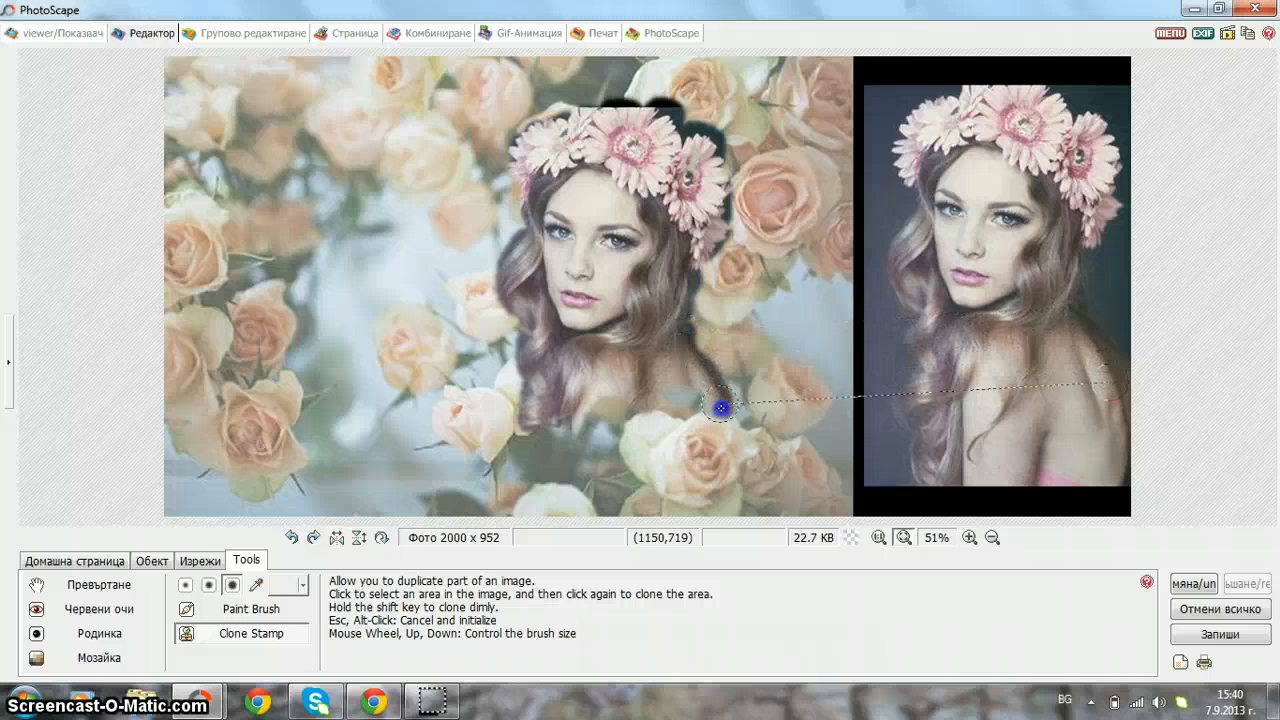
mouse_move(721, 468)
left_mouse_down()
mouse_move(689, 378)
mouse_move(702, 498)
mouse_move(663, 374)
mouse_move(678, 520)
mouse_move(673, 455)
left_mouse_up()
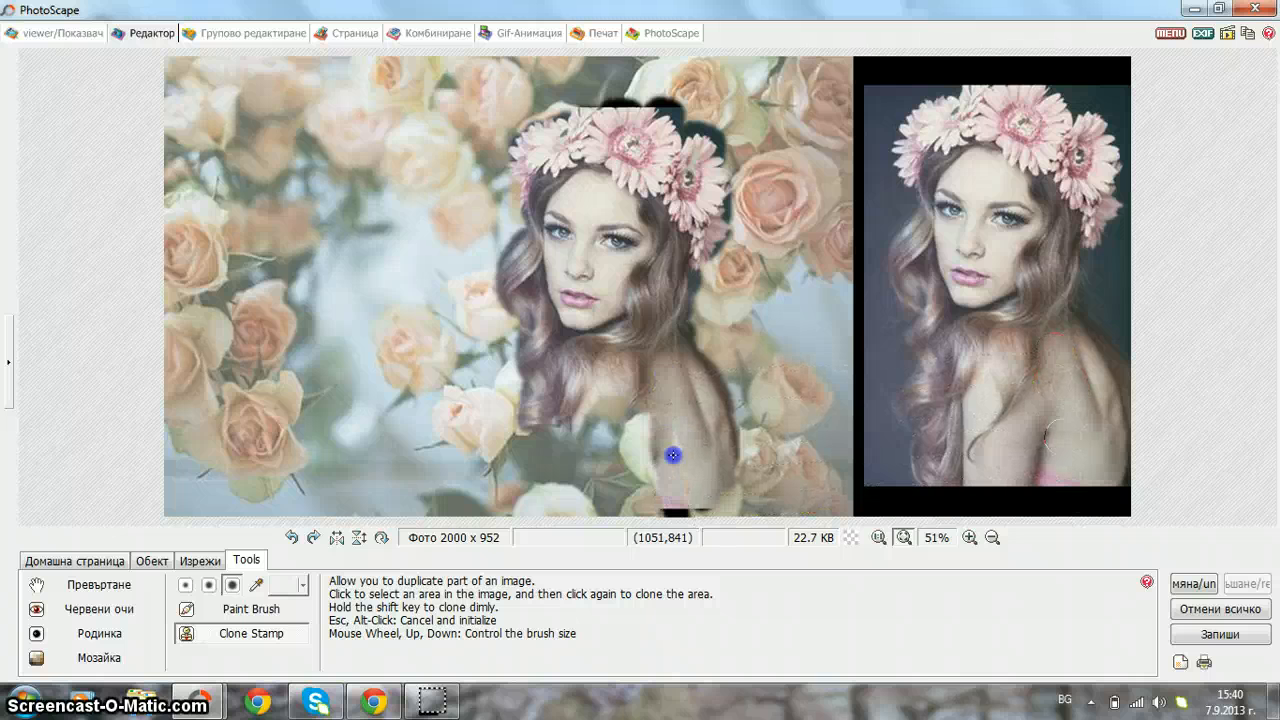
left_click_drag(640, 374, 655, 484)
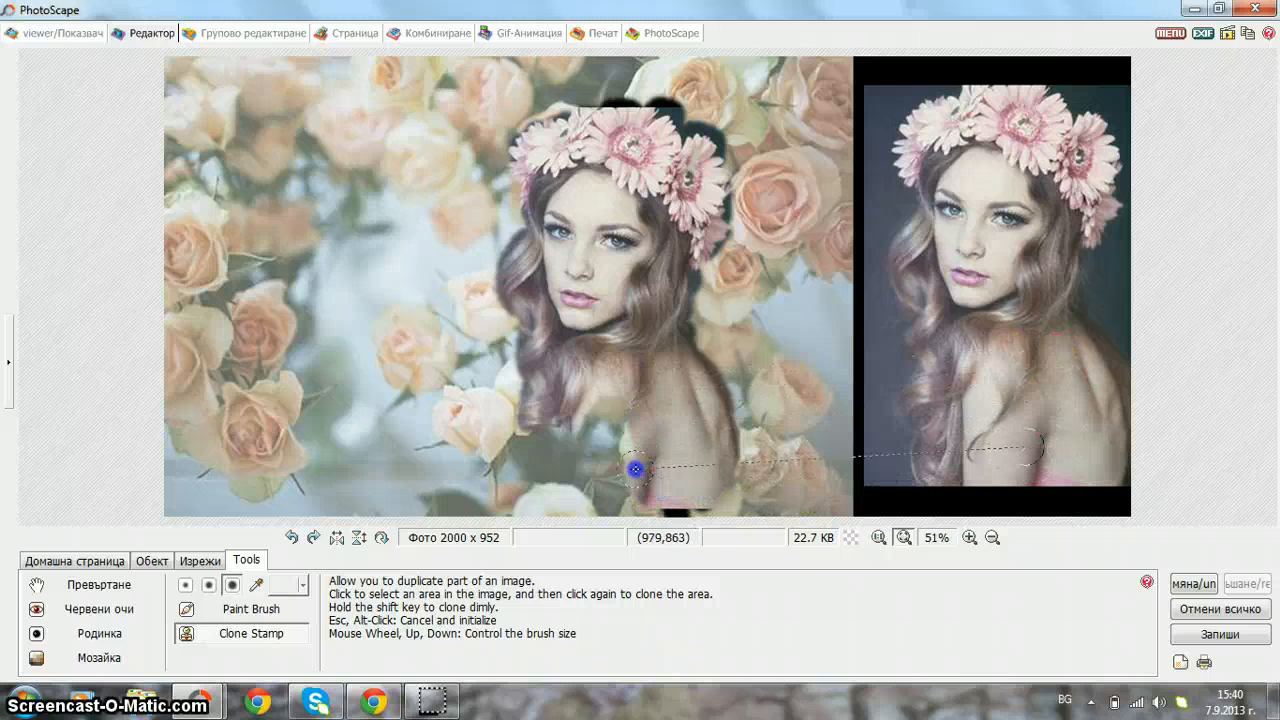
left_click_drag(590, 410, 583, 451)
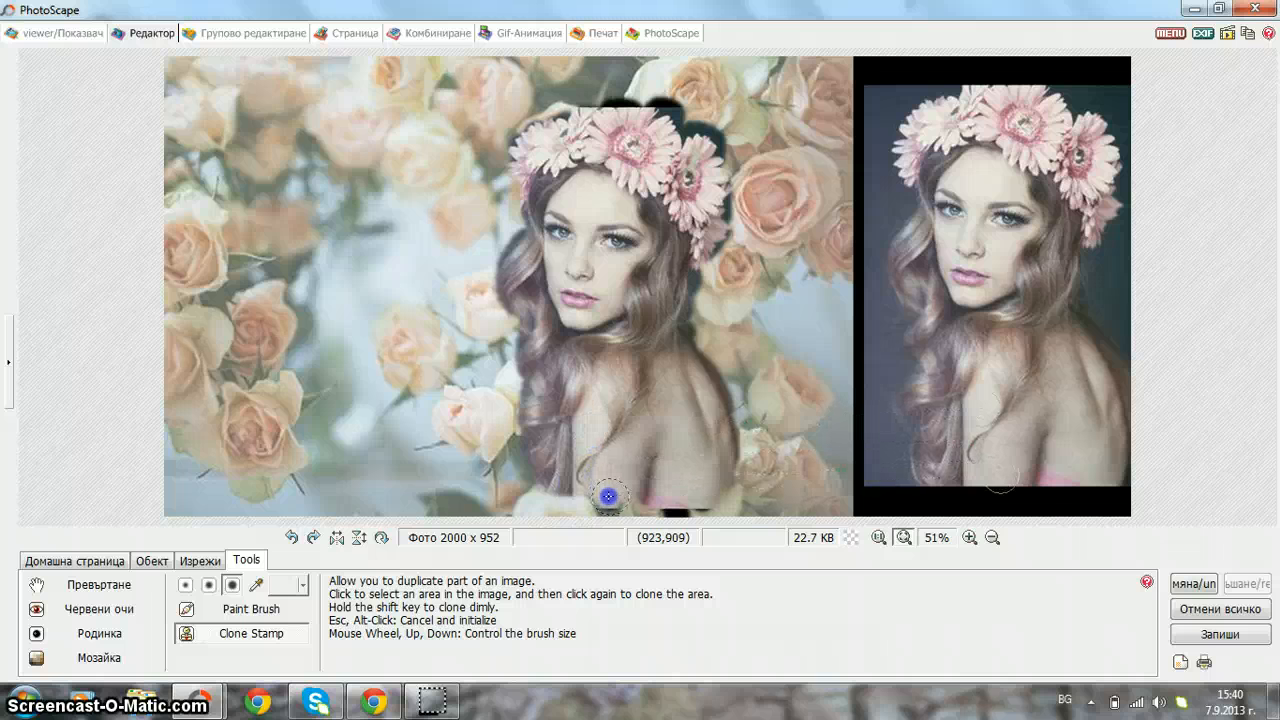
left_click(773, 453)
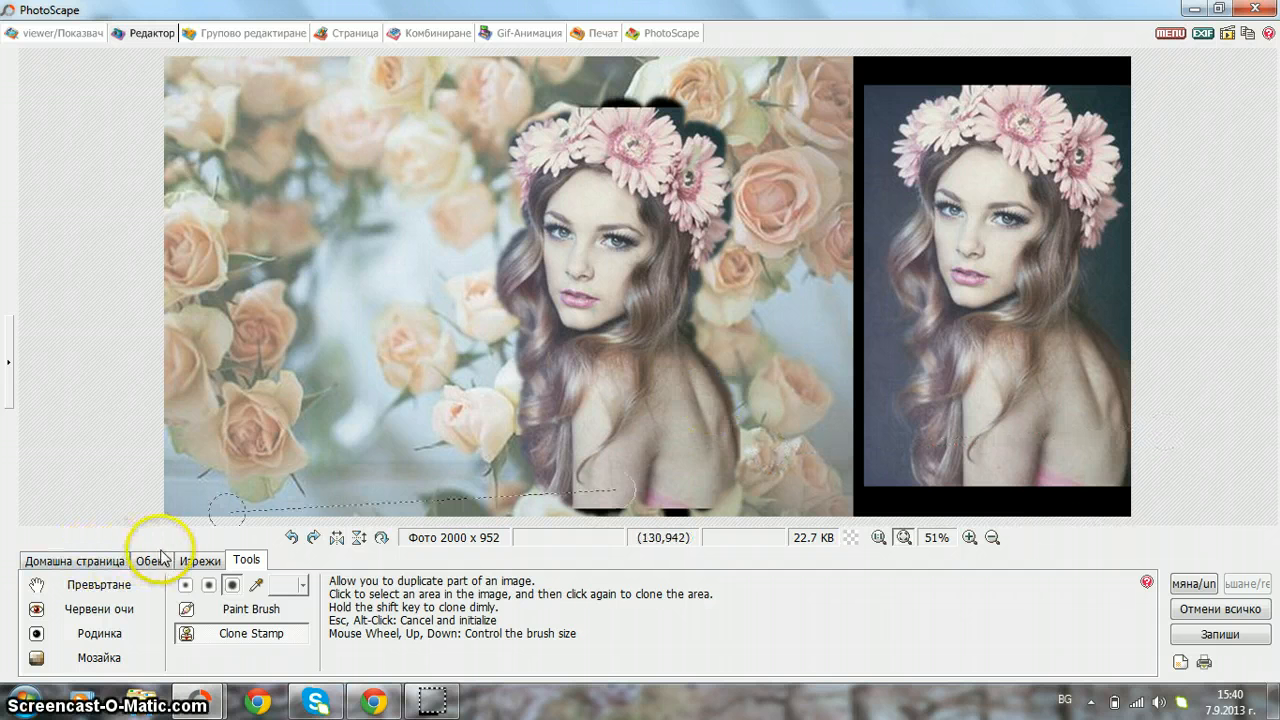
- Crop the banner to 1425 x 950, cutting away the original portrait strip on the right
left_click(199, 559)
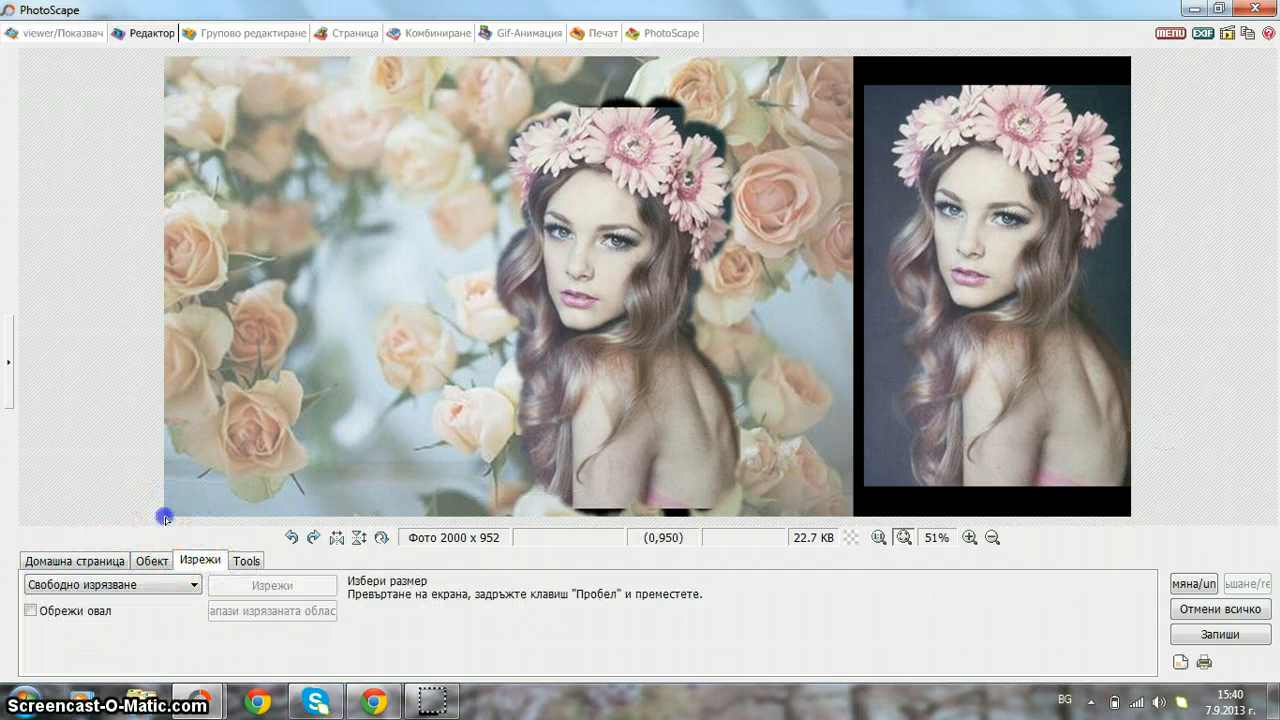
left_click_drag(166, 518, 852, 48)
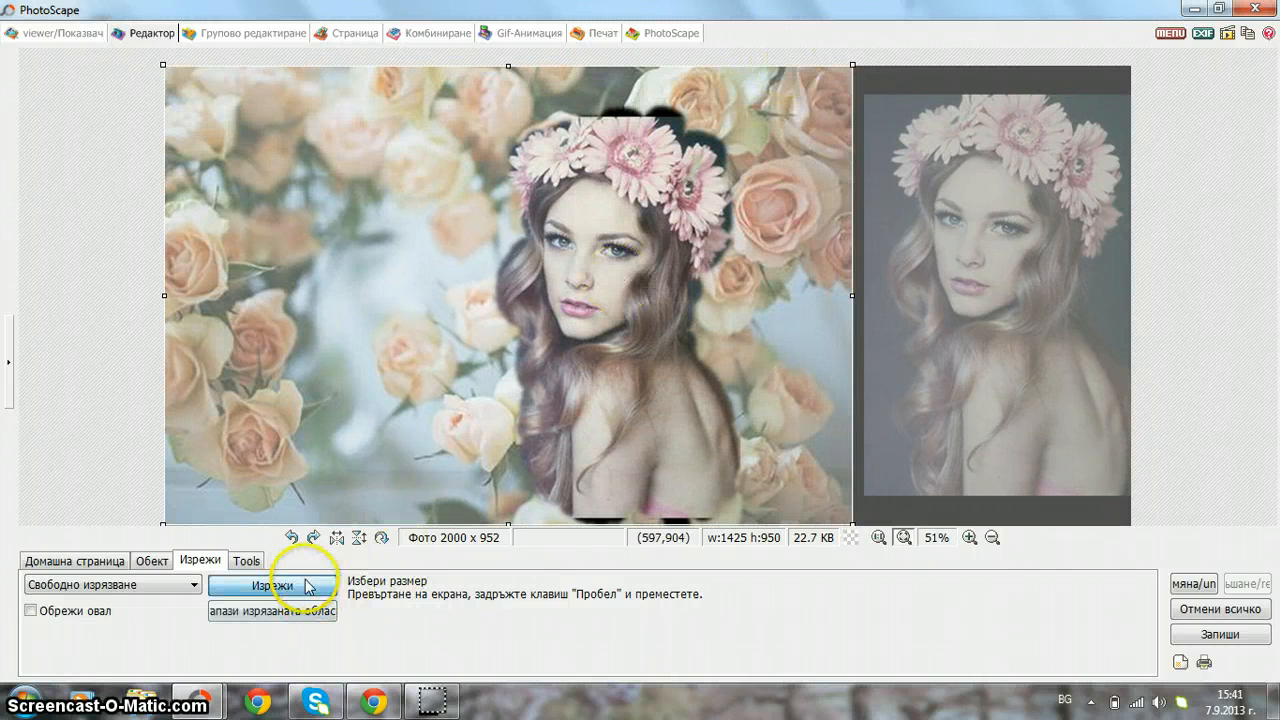
left_click(307, 585)
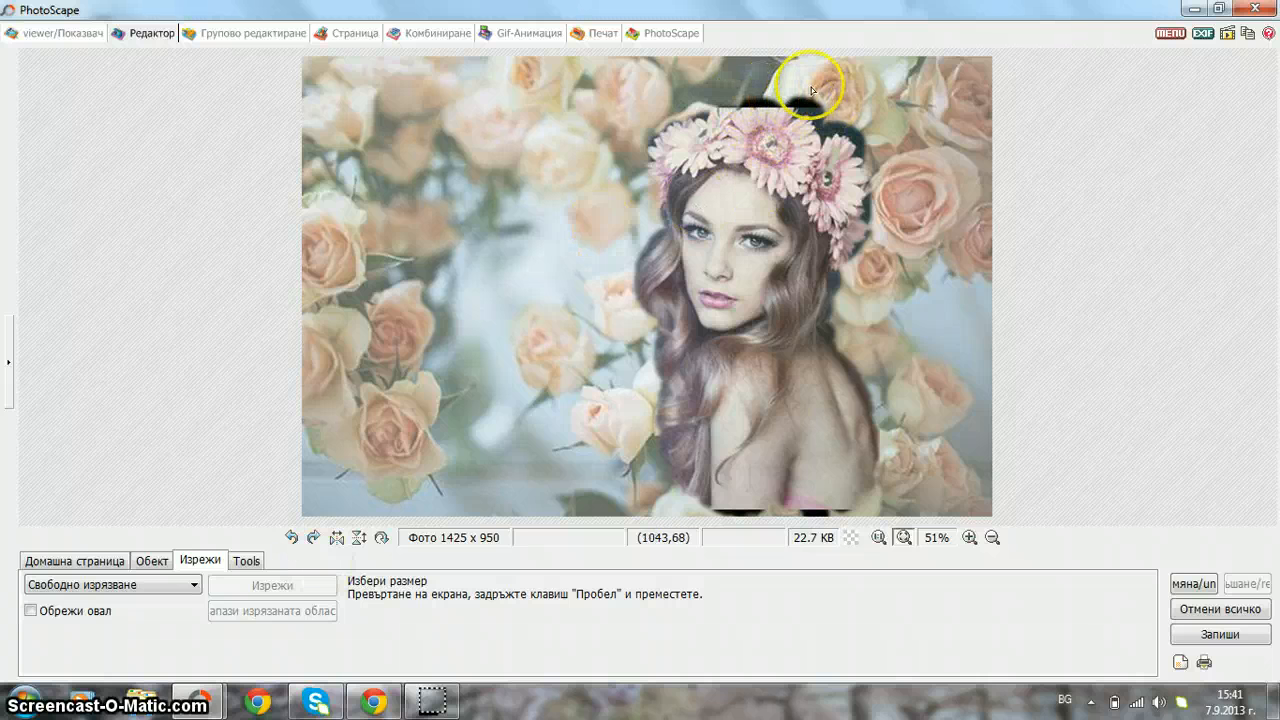
left_click(246, 560)
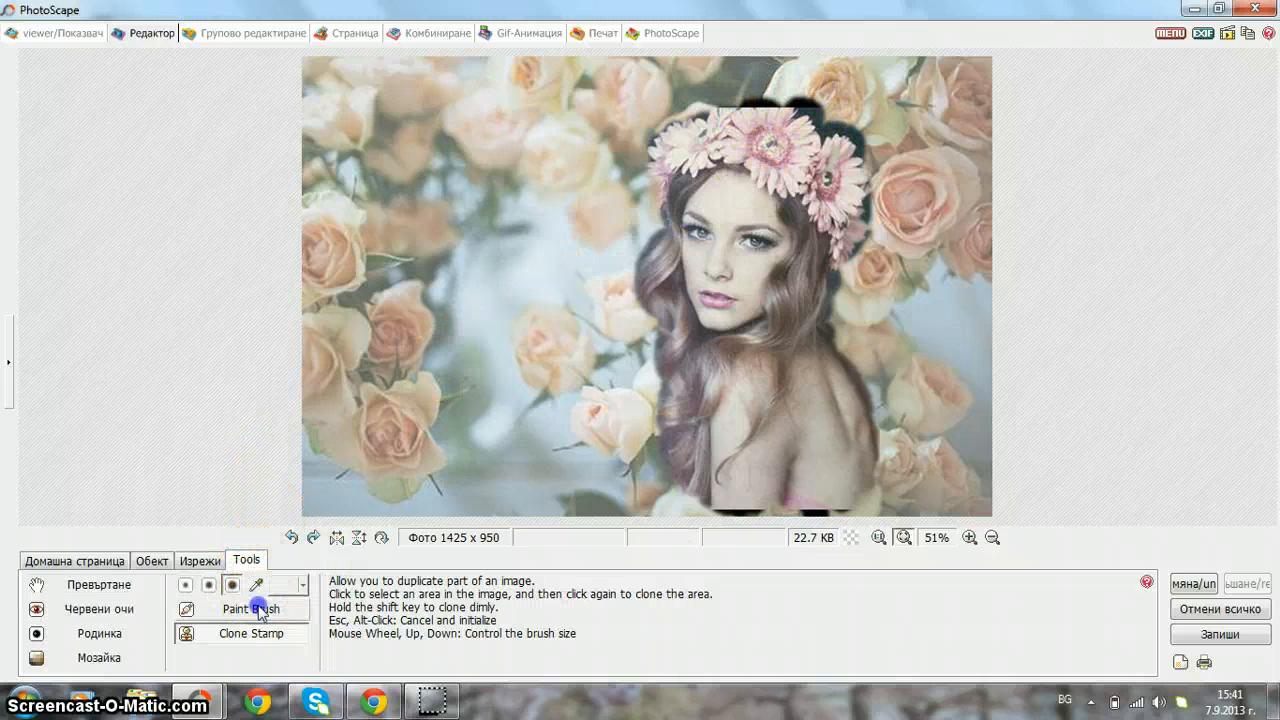
left_click(258, 610)
left_click(255, 640)
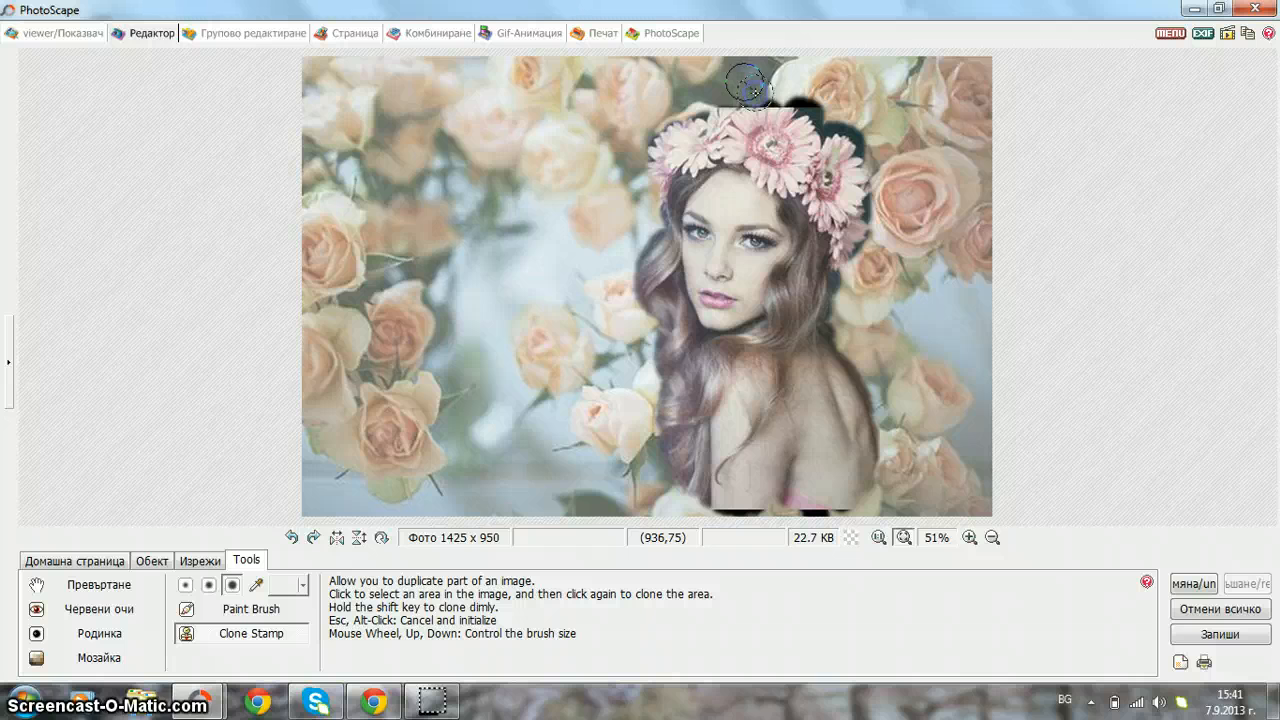
- Clone nearby roses over the dark patches at the top edge of the flower crown
left_click(290, 609)
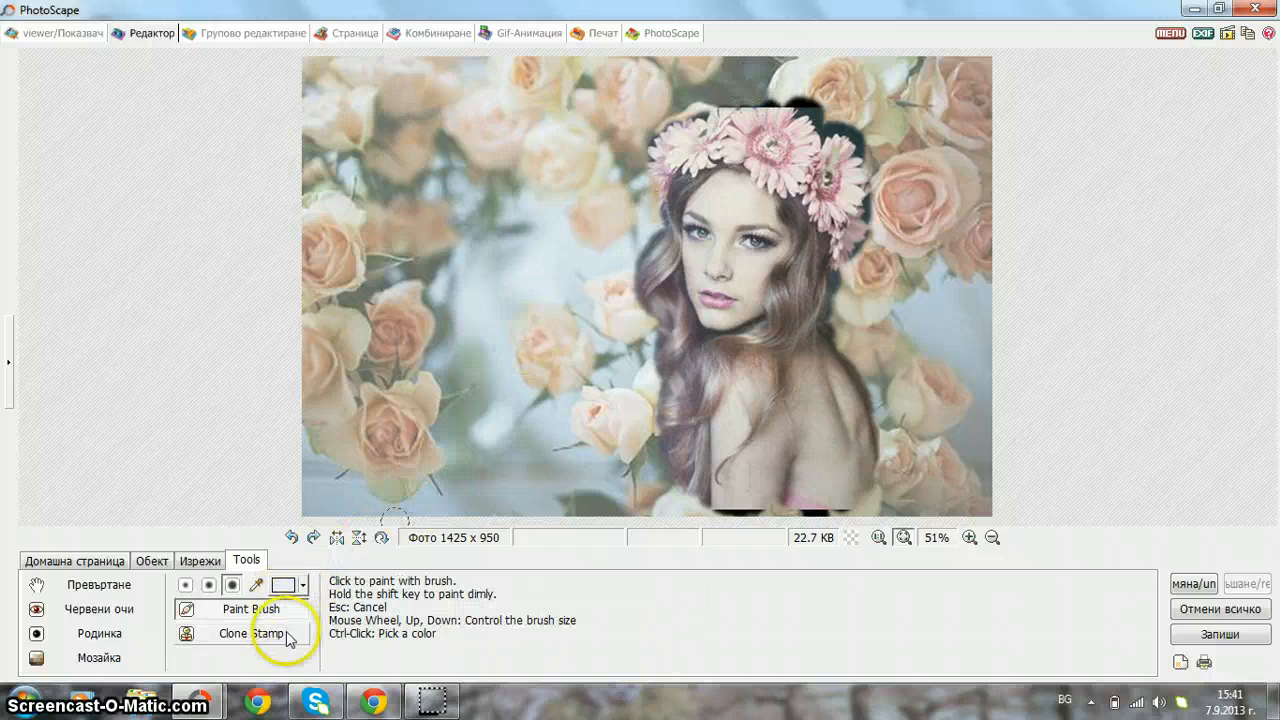
left_click(286, 634)
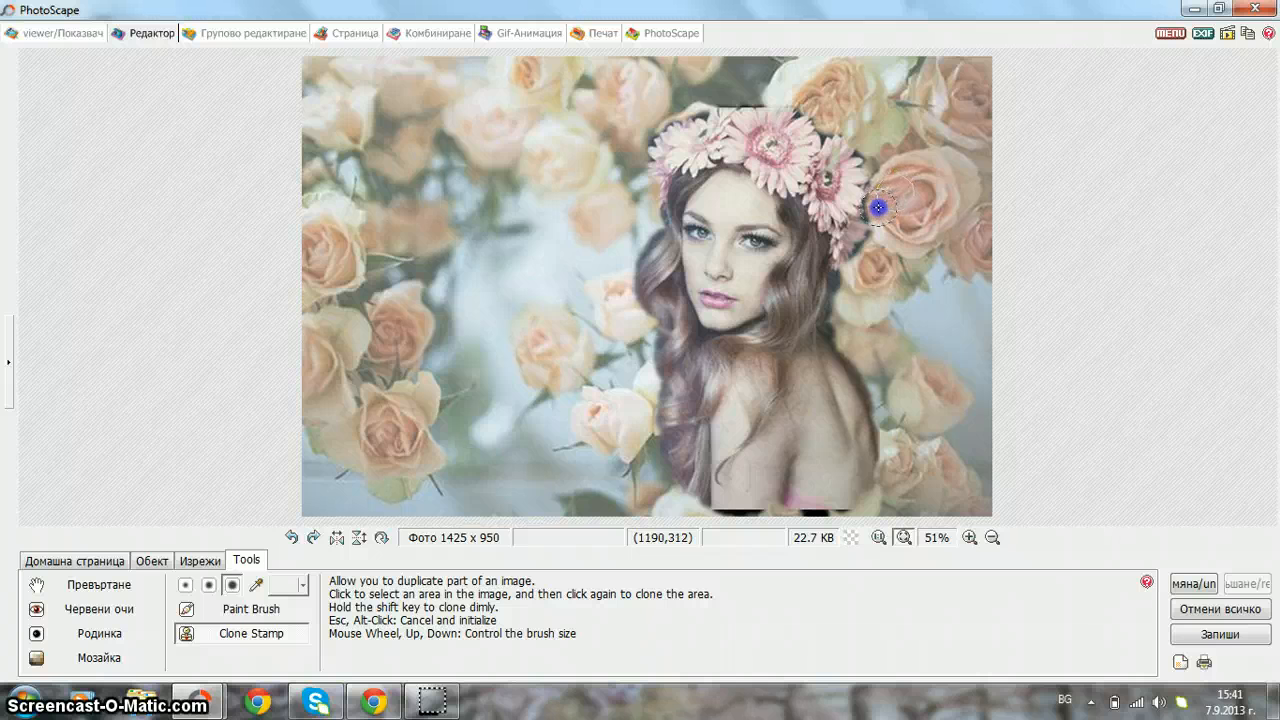
left_click(705, 103)
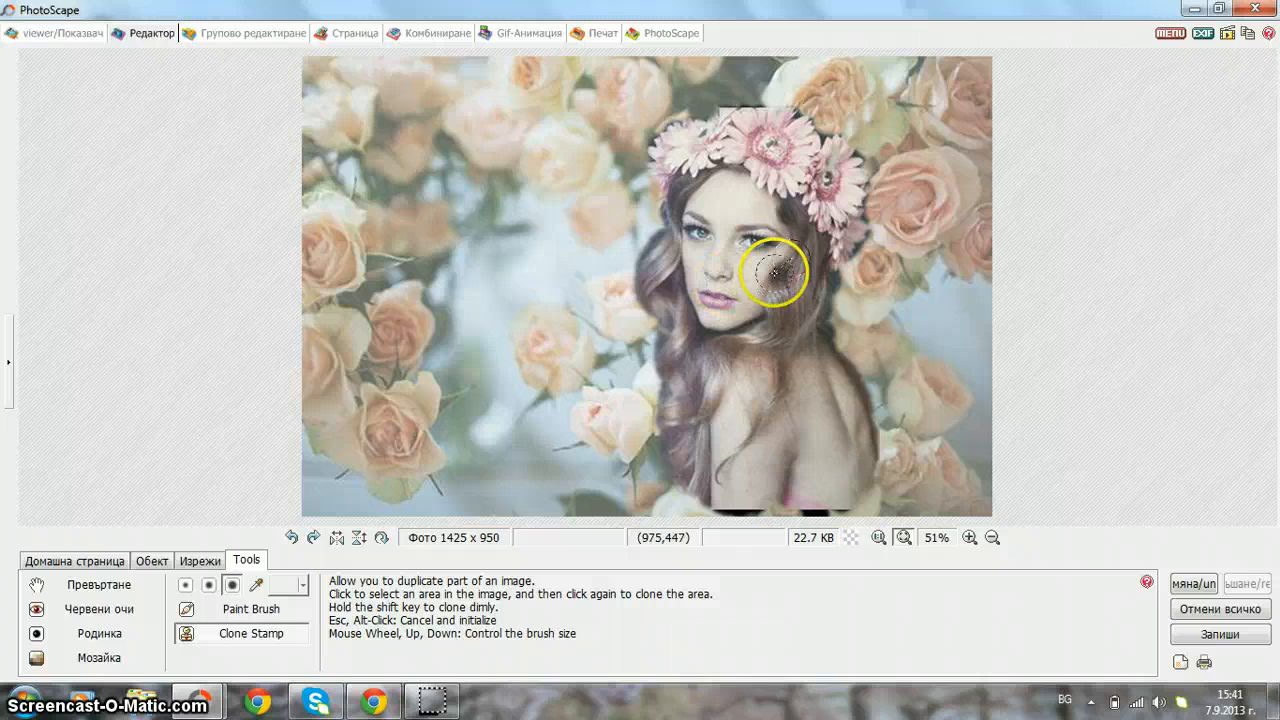
left_click(92, 563)
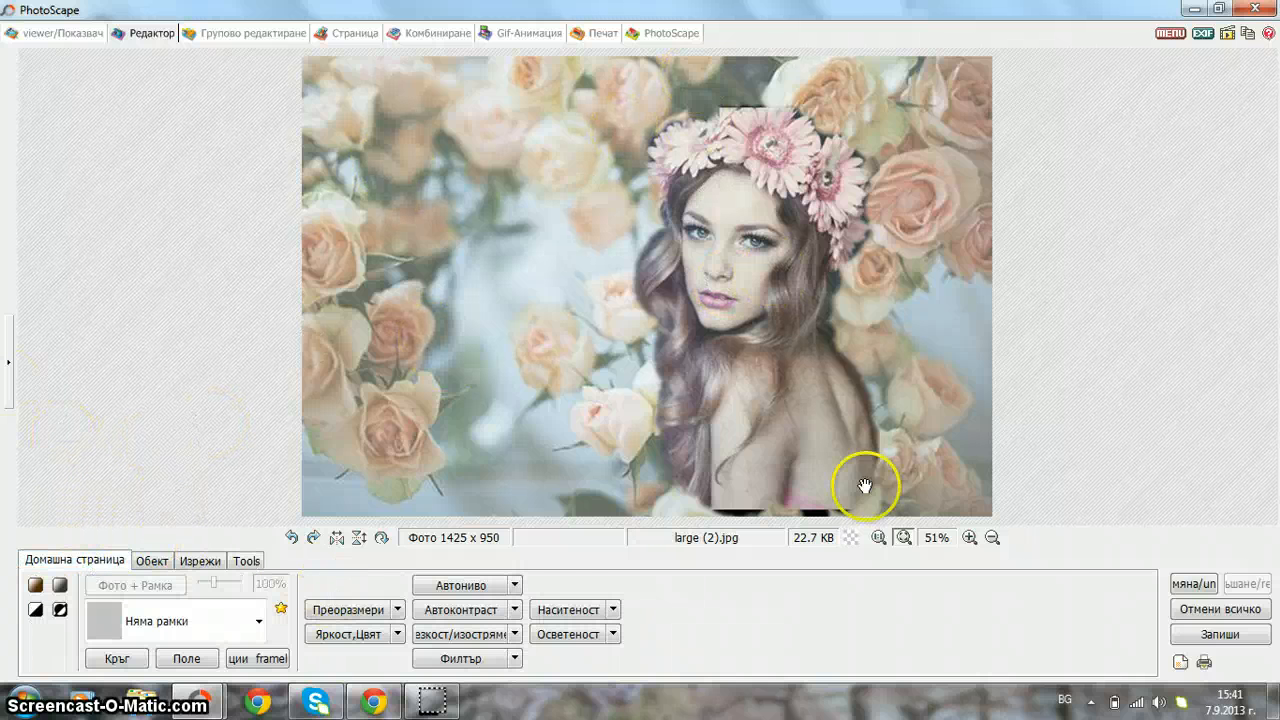
- Save the banner over large (2).jpg at 70% JPEG quality and show the file browser again
left_click(1193, 636)
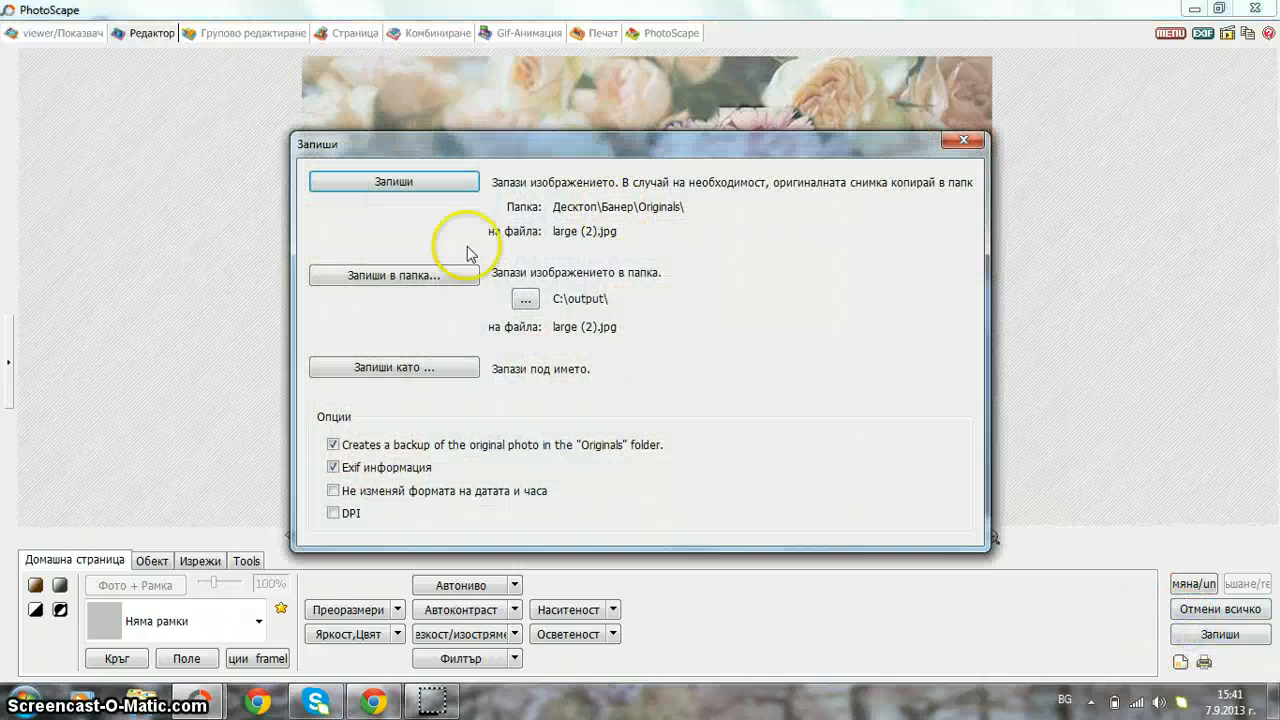
left_click(405, 183)
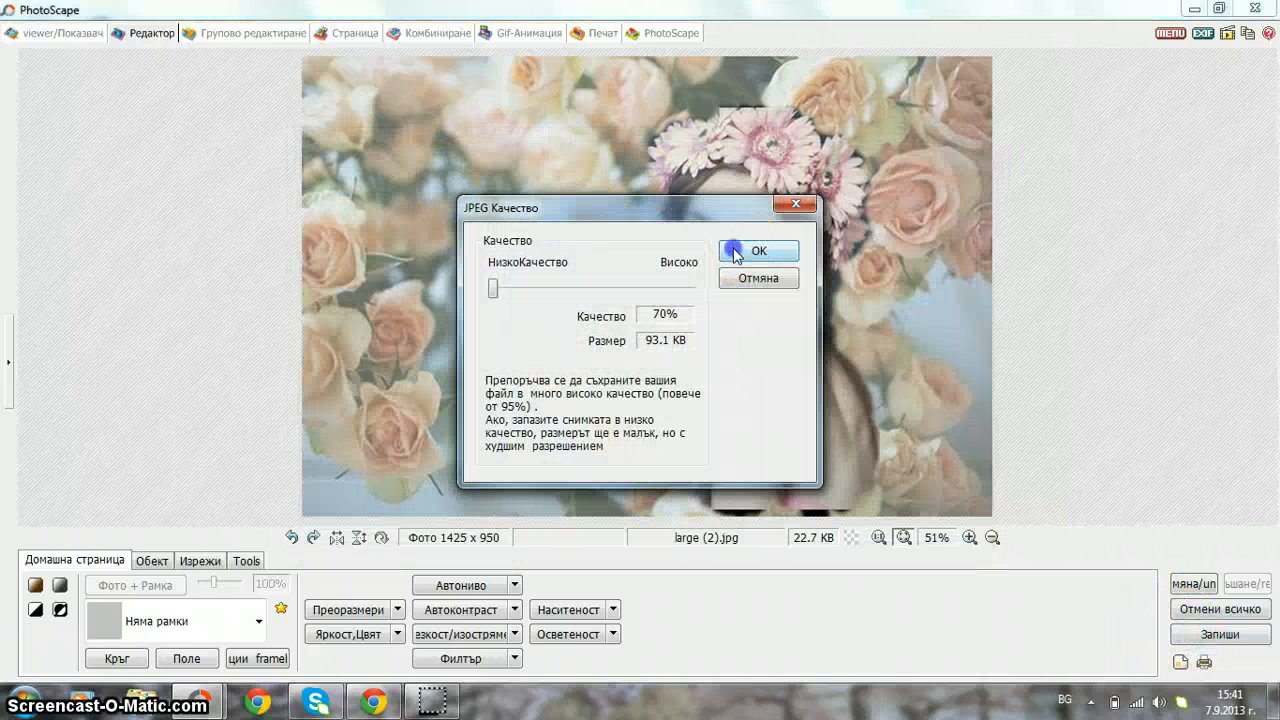
left_click(755, 249)
left_click(14, 386)
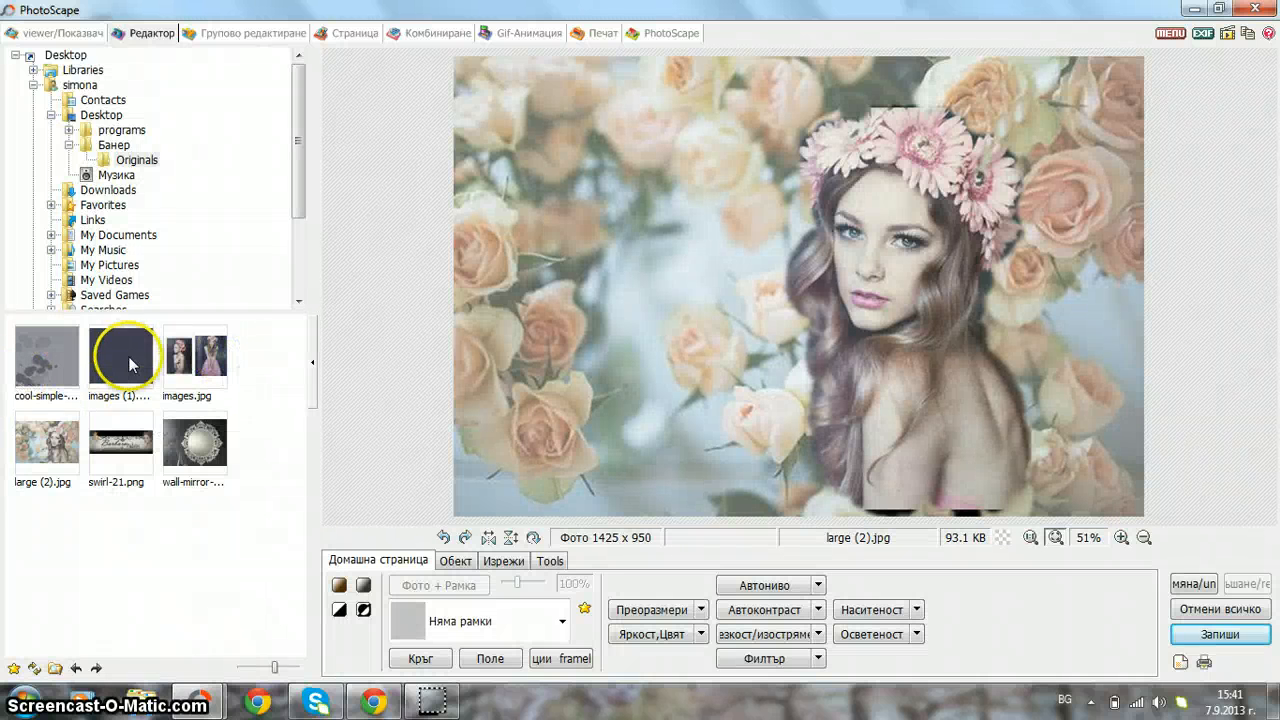
left_click(116, 146)
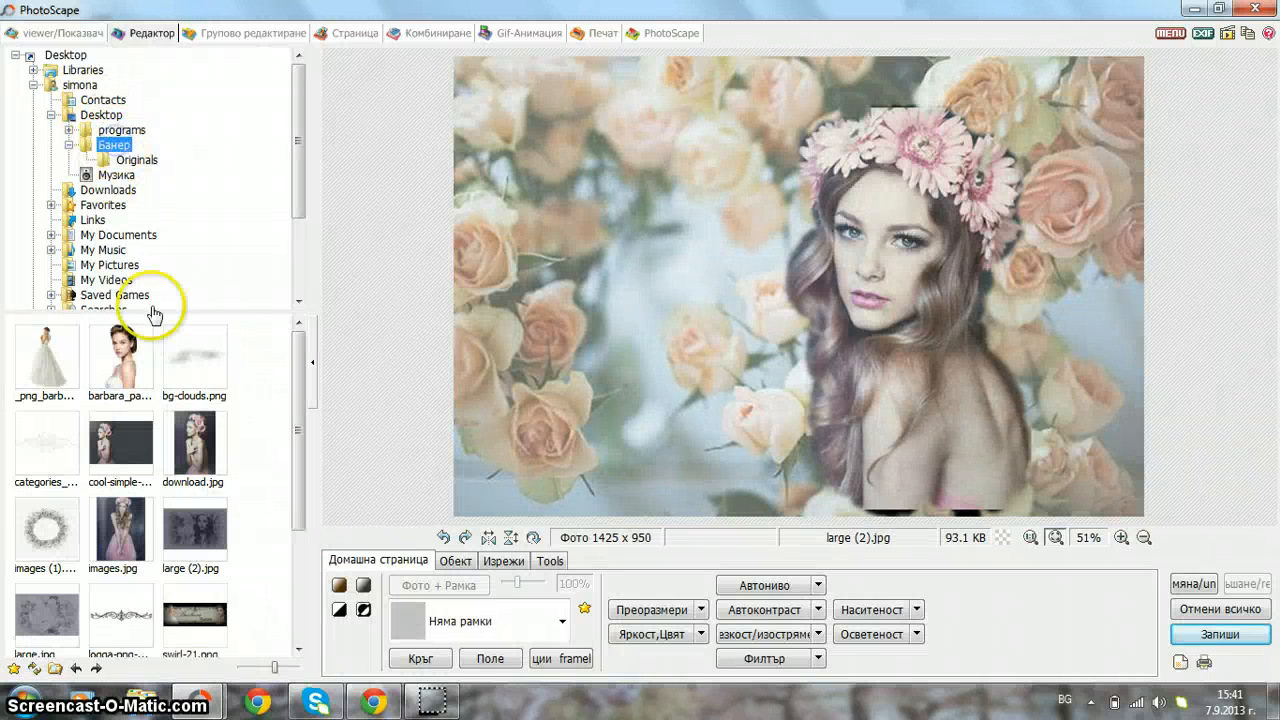
left_click(178, 438)
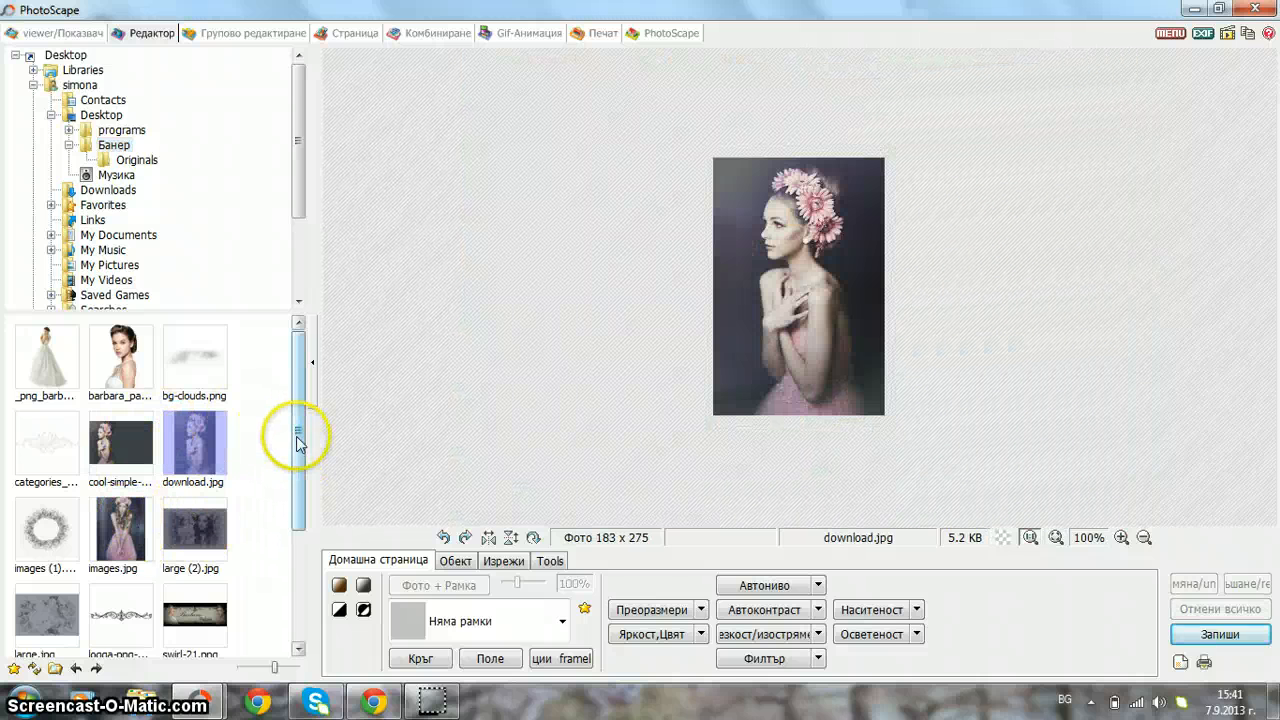
left_click_drag(298, 431, 299, 545)
left_click(117, 615)
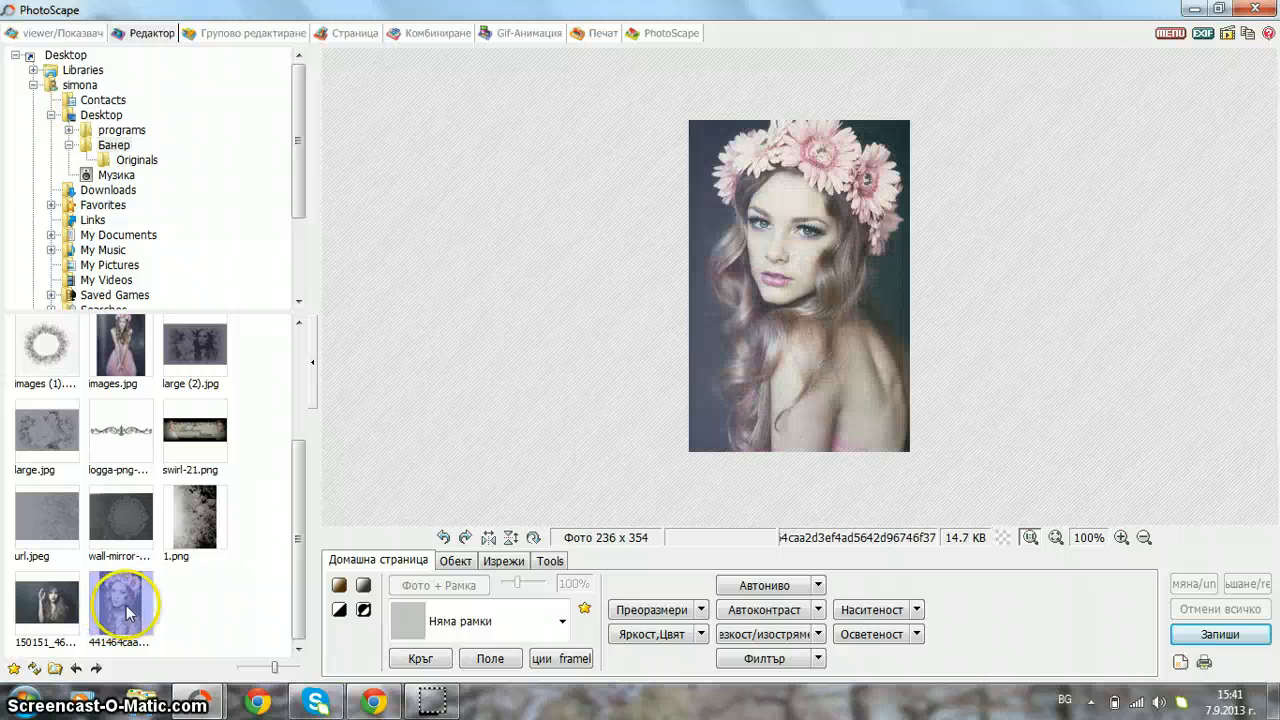
left_click(469, 563)
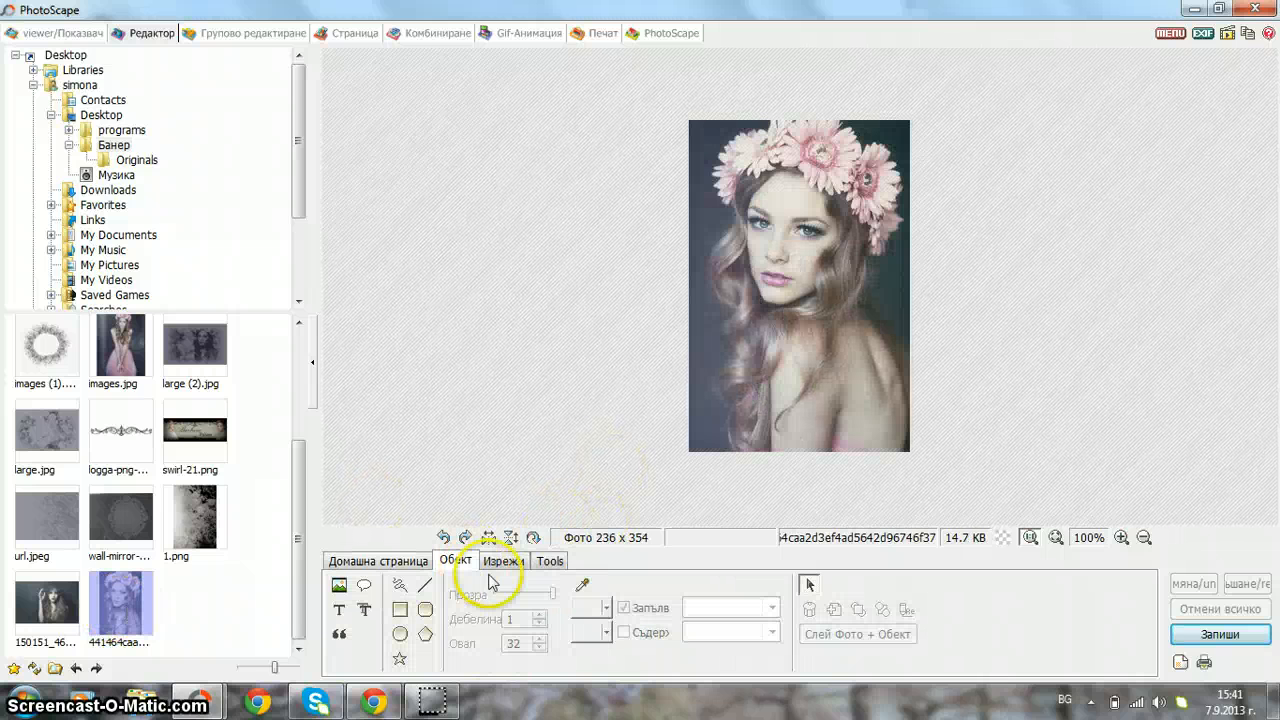
left_click(582, 585)
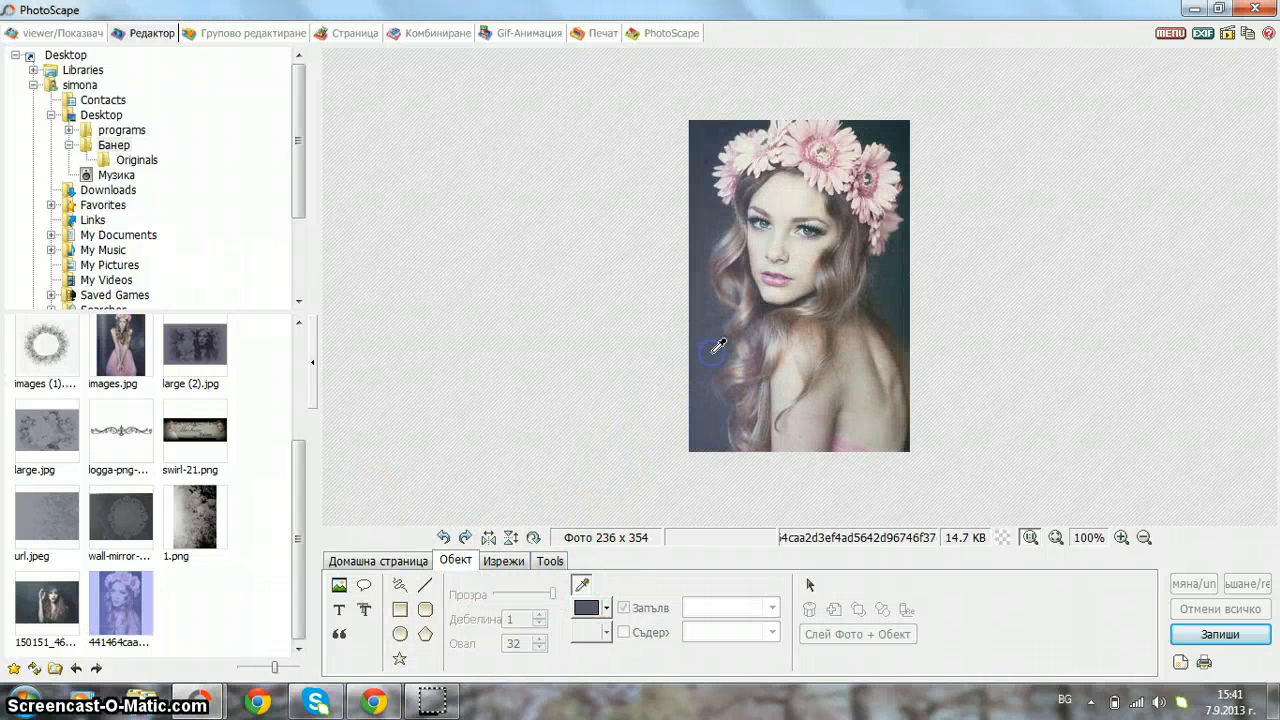
left_click(148, 160)
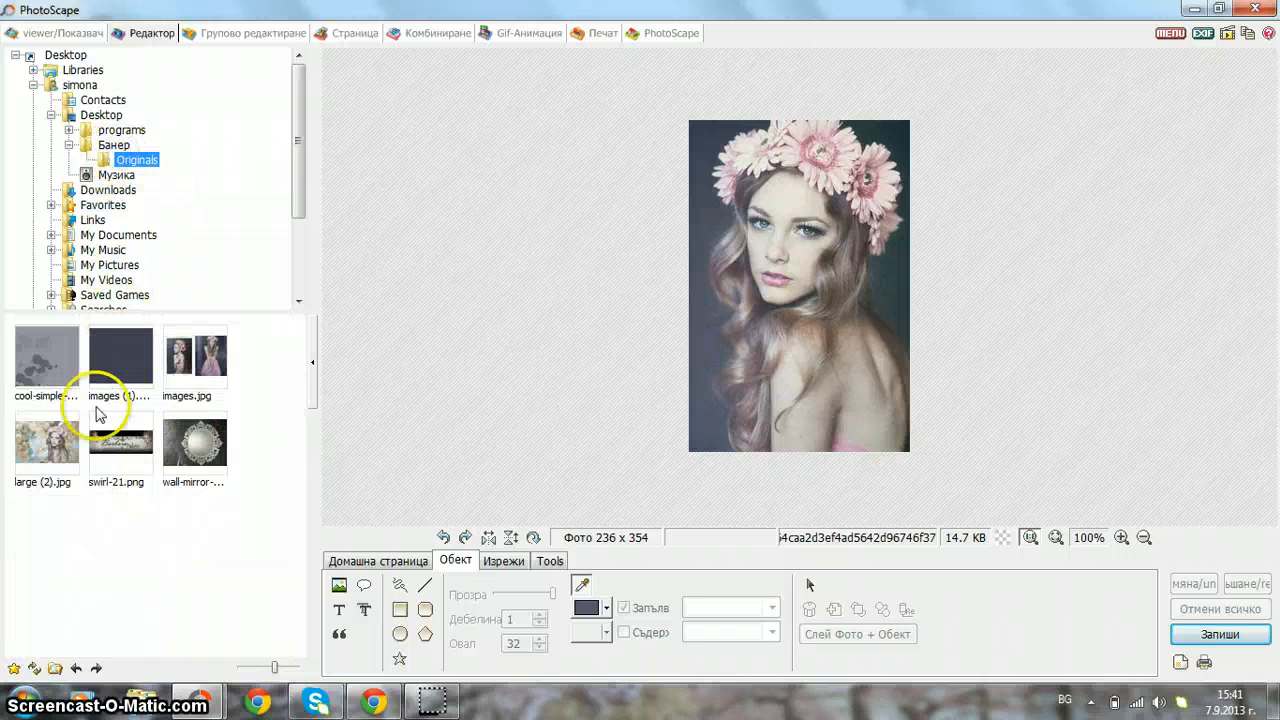
left_click(40, 457)
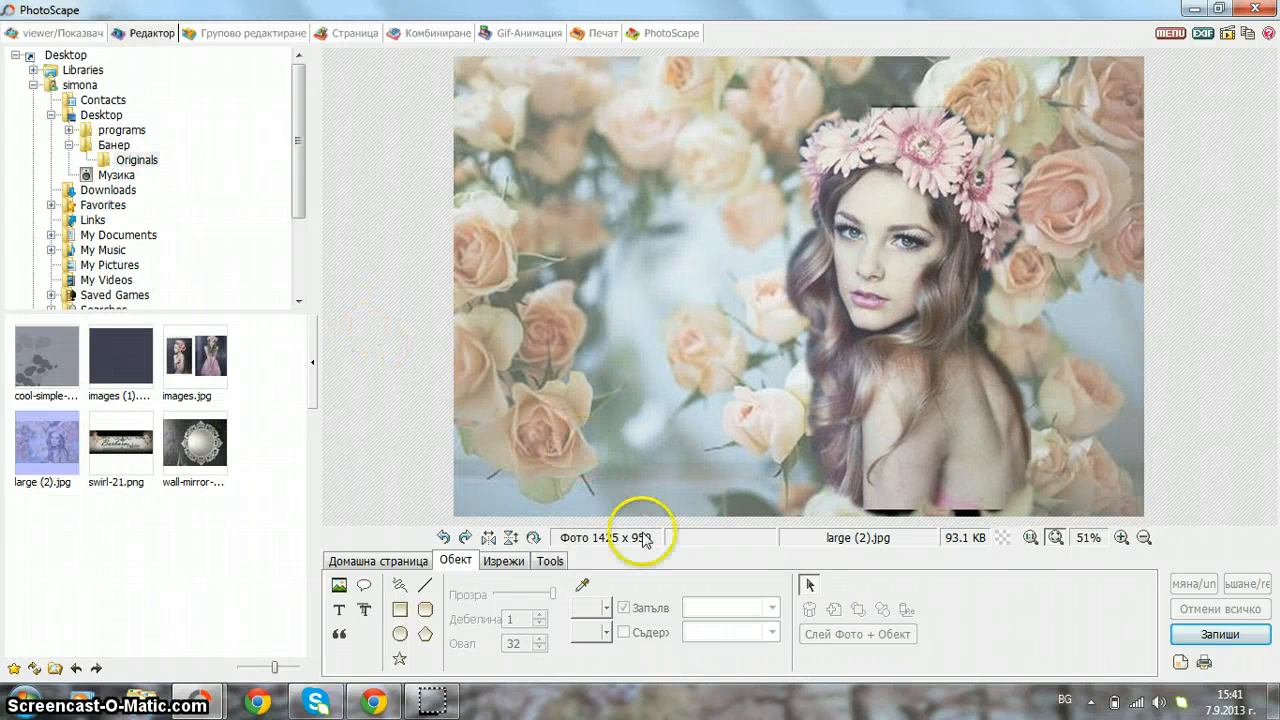
- Convert the banner to greyscale
left_click(408, 563)
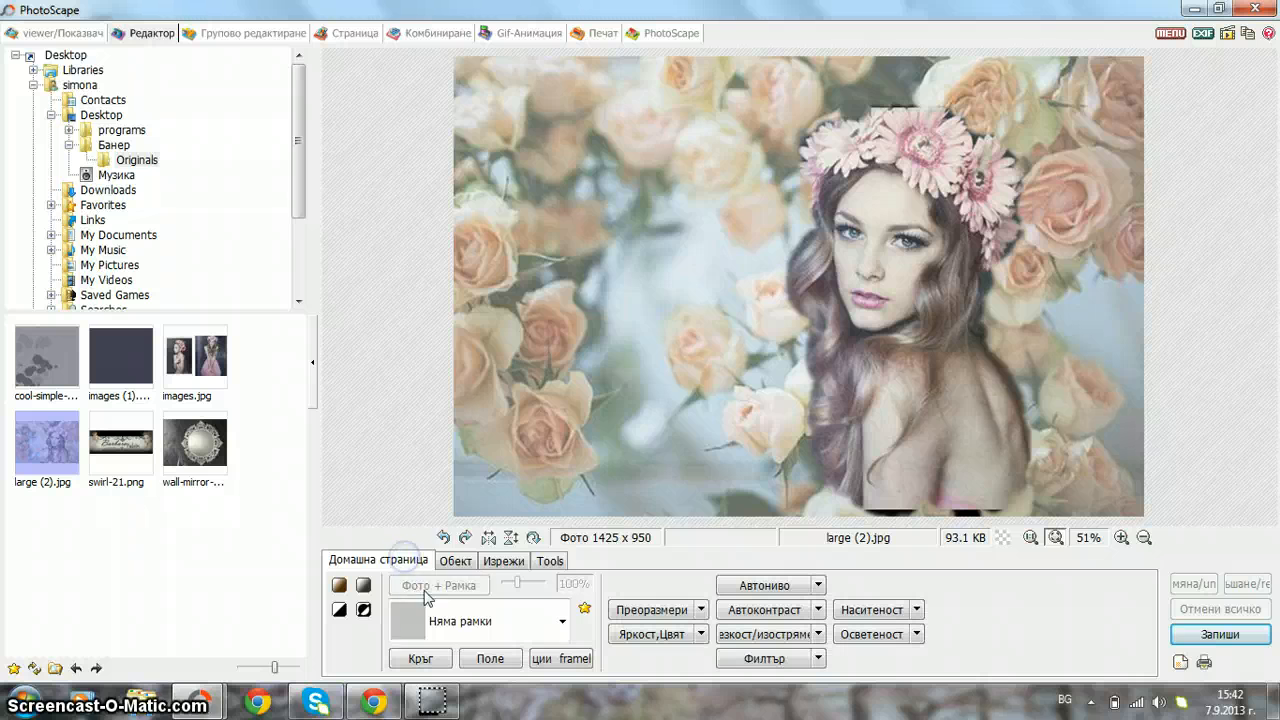
left_click(434, 620)
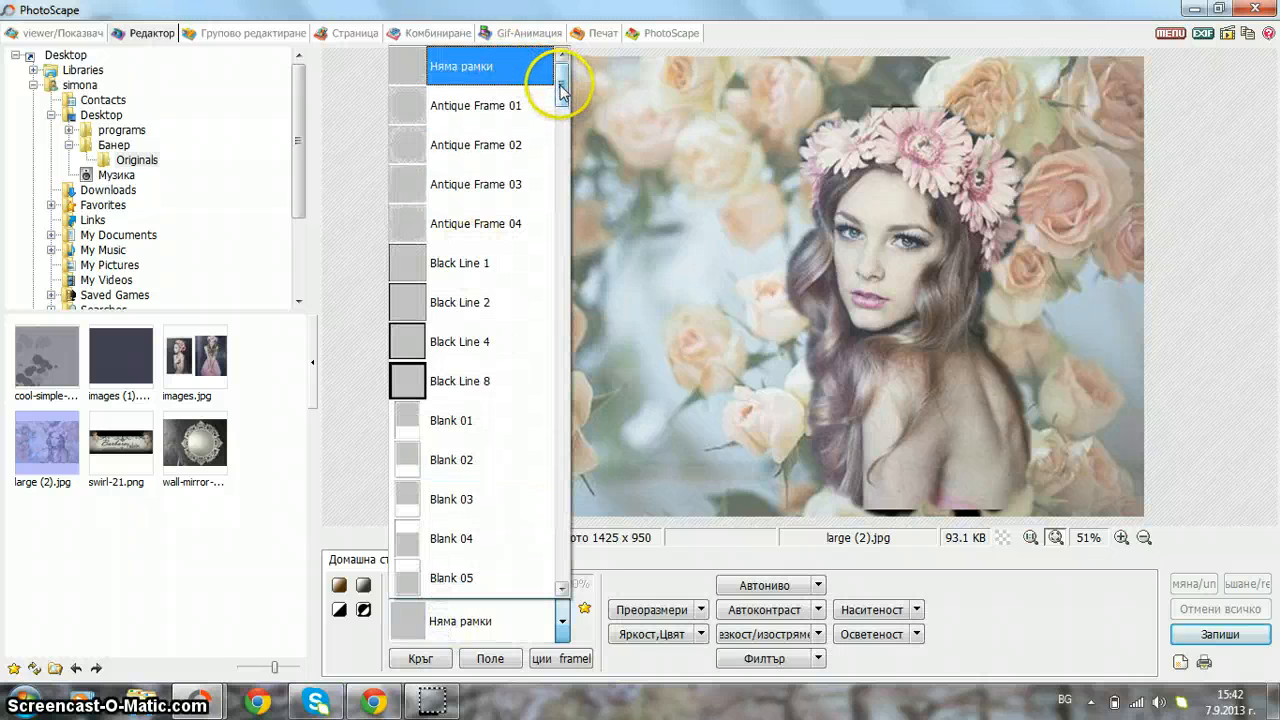
left_click_drag(561, 92, 562, 103)
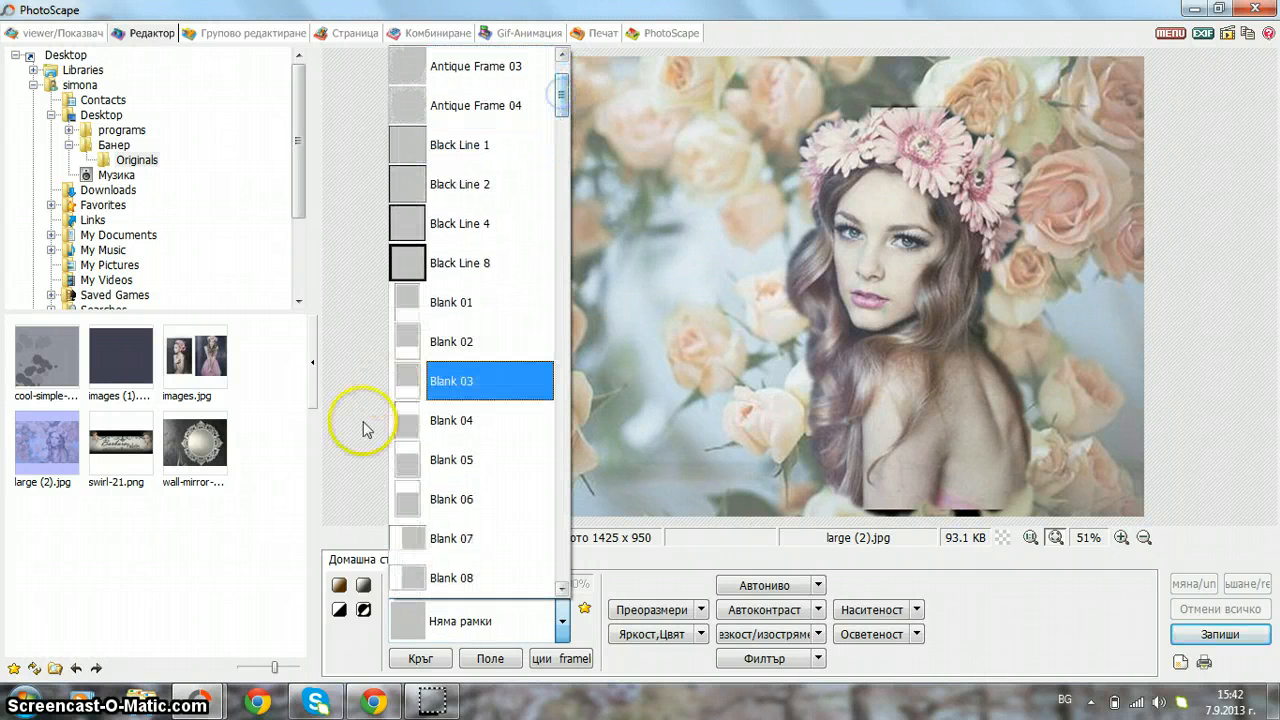
left_click(365, 480)
left_click(363, 585)
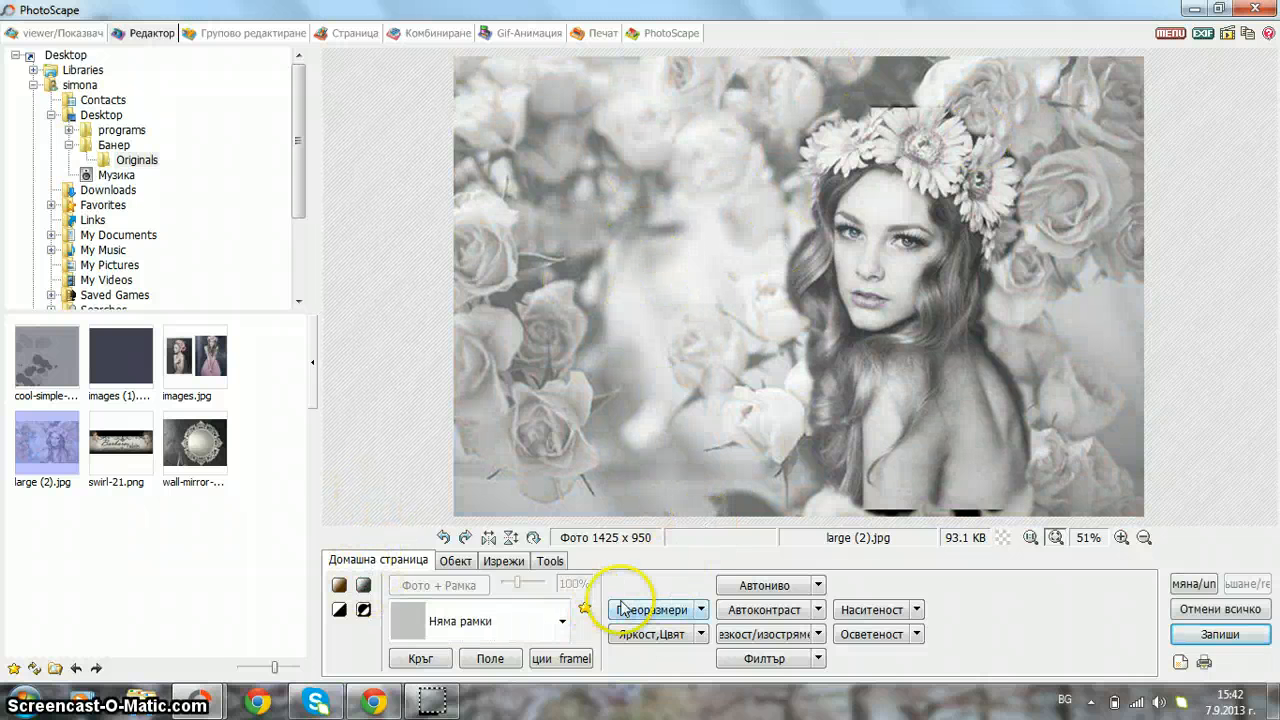
- Apply the Gradient 06 frame so the edges fade to white
left_click(560, 623)
left_click_drag(555, 72, 558, 314)
left_click(450, 421)
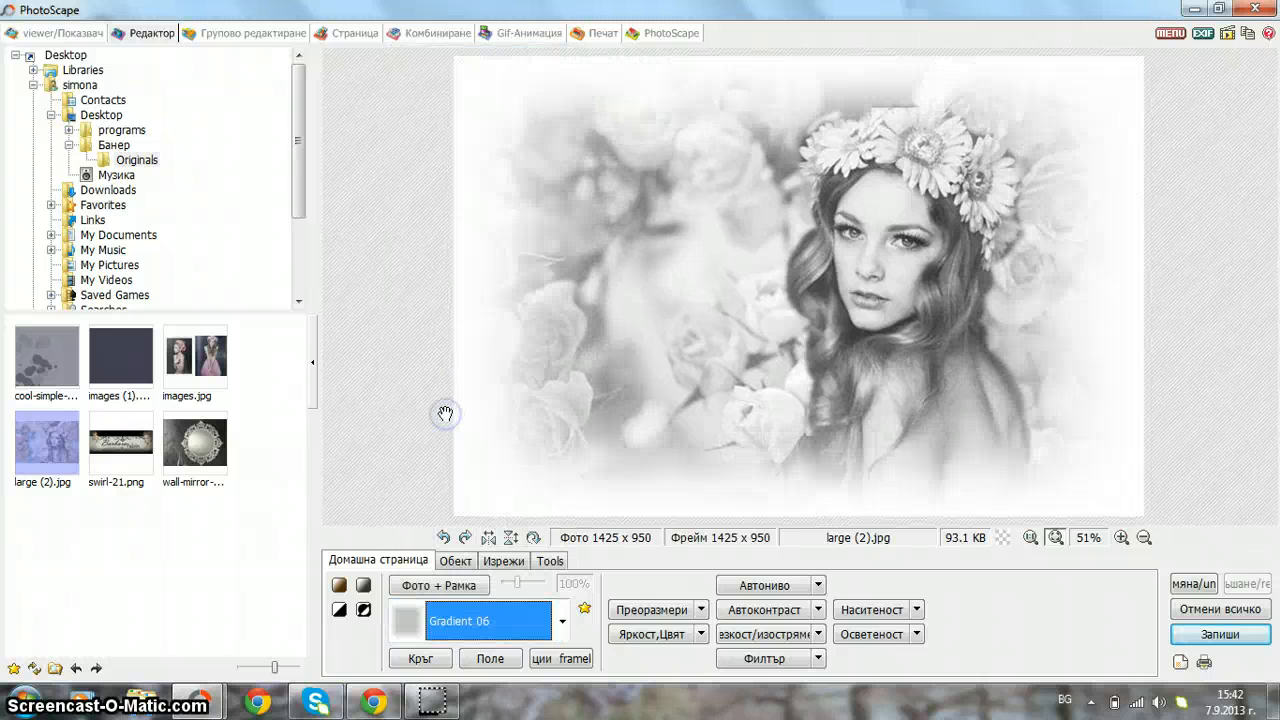
- Try the Cali 08 frame, then switch to Cali 07 and merge it into the photo
left_click(478, 610)
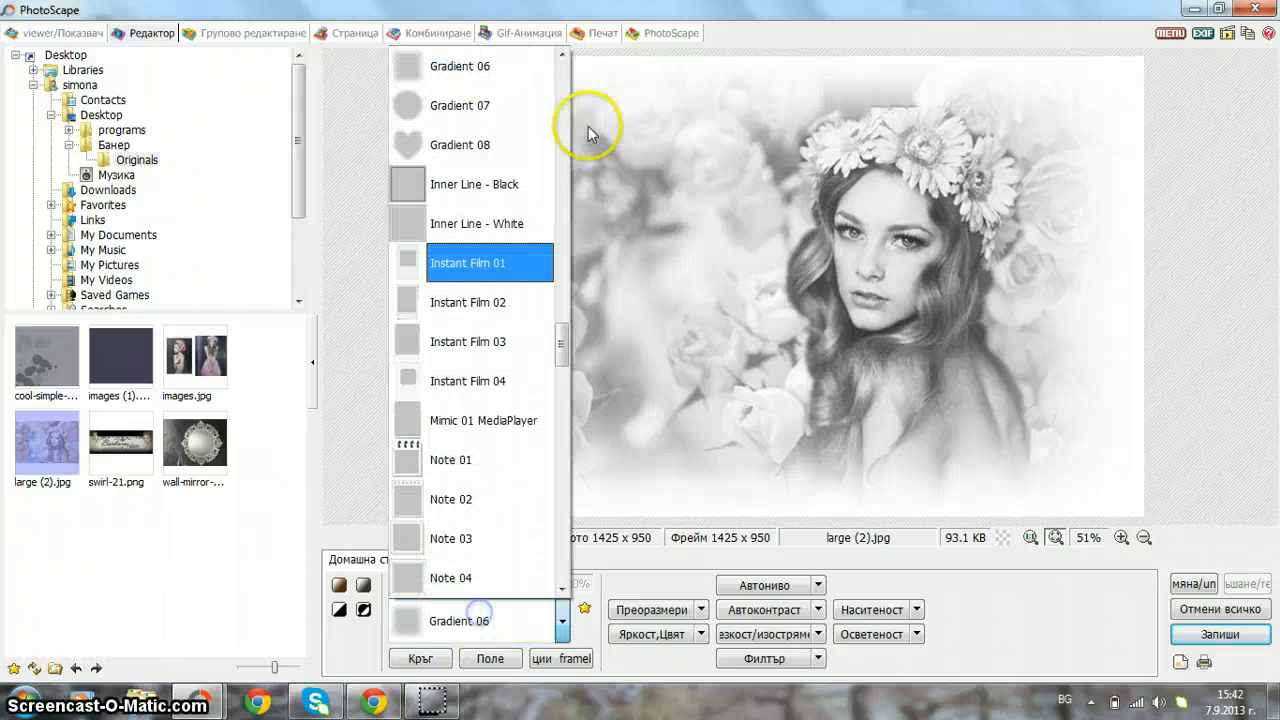
left_click_drag(565, 345, 562, 192)
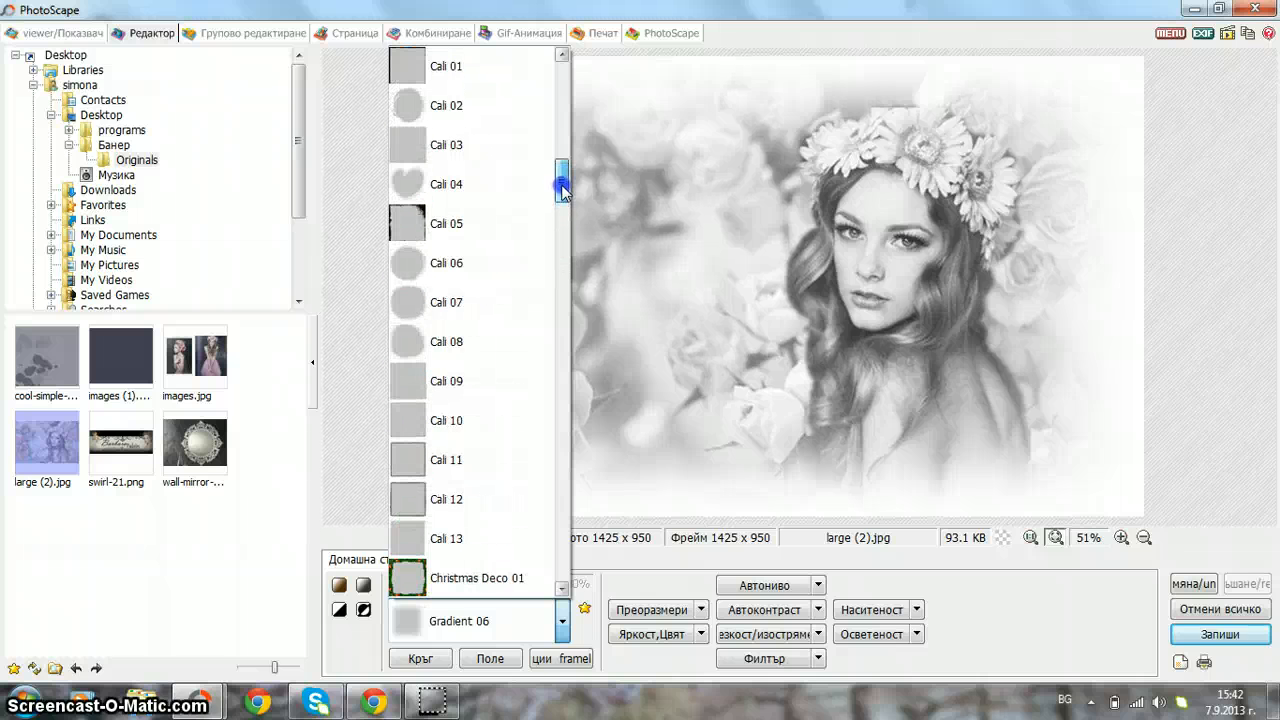
left_click(458, 340)
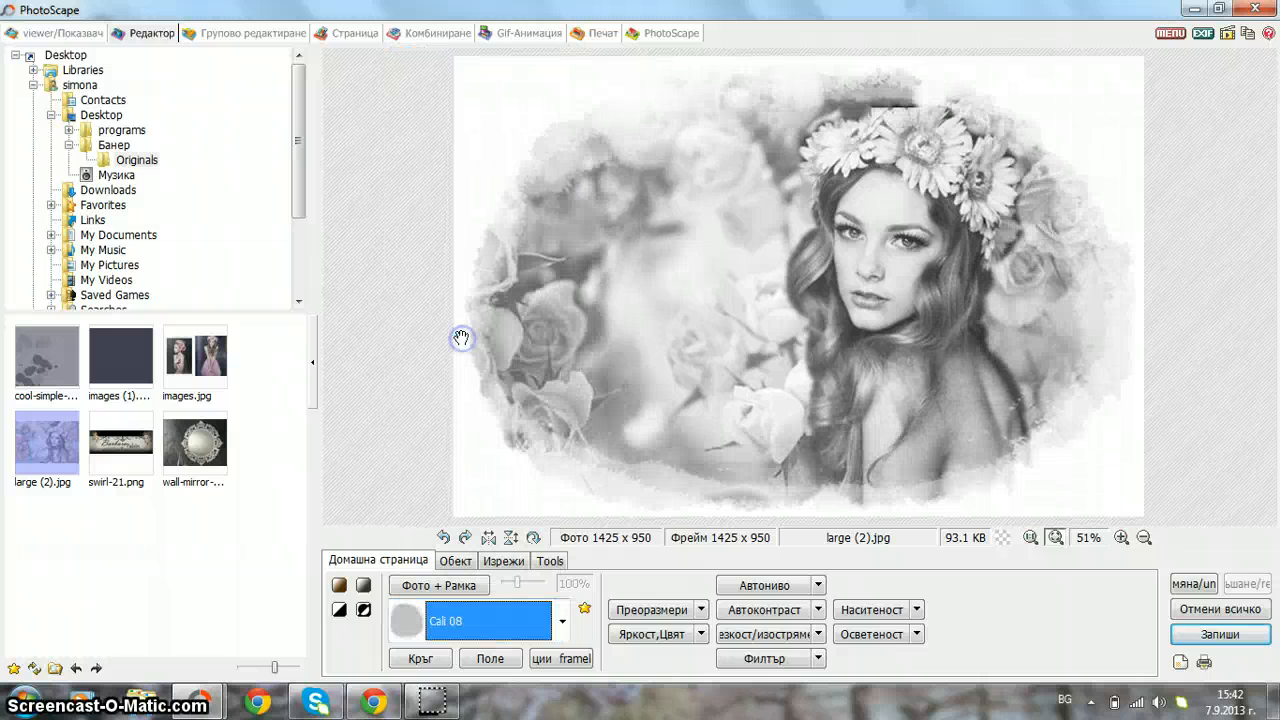
left_click(512, 611)
scroll(512, 611, "up", 1)
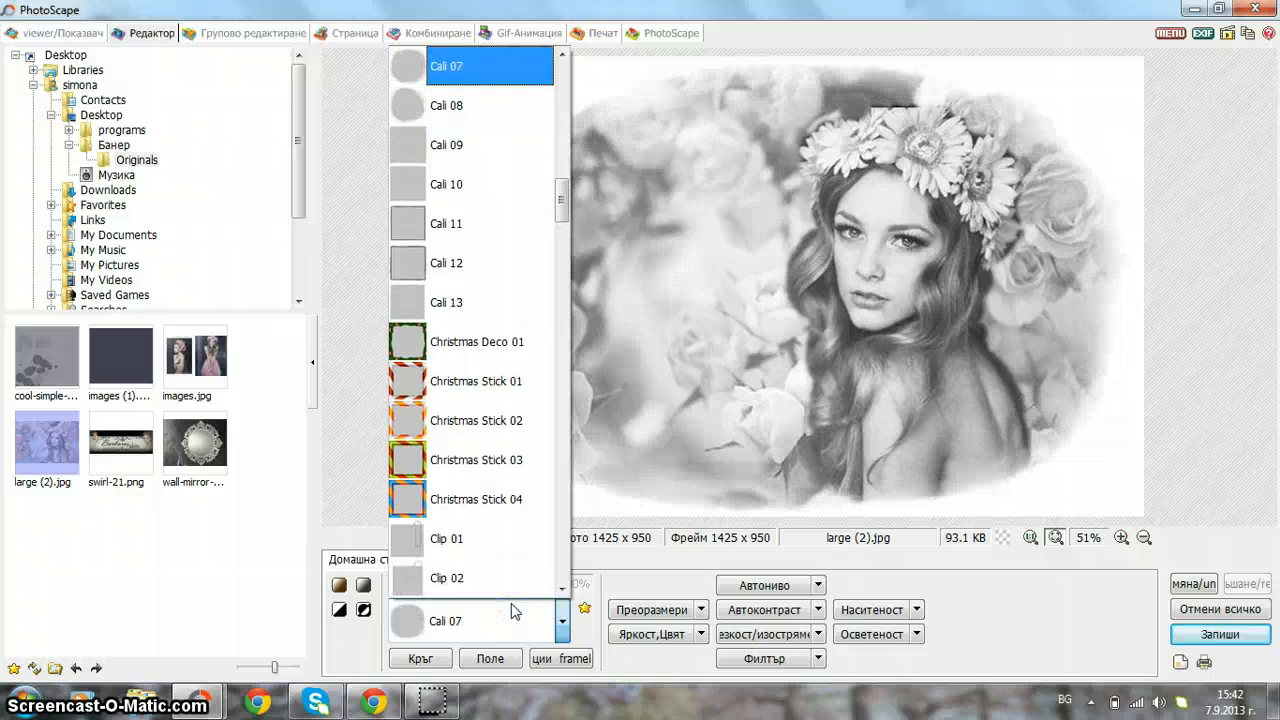
scroll(512, 611, "up", 1)
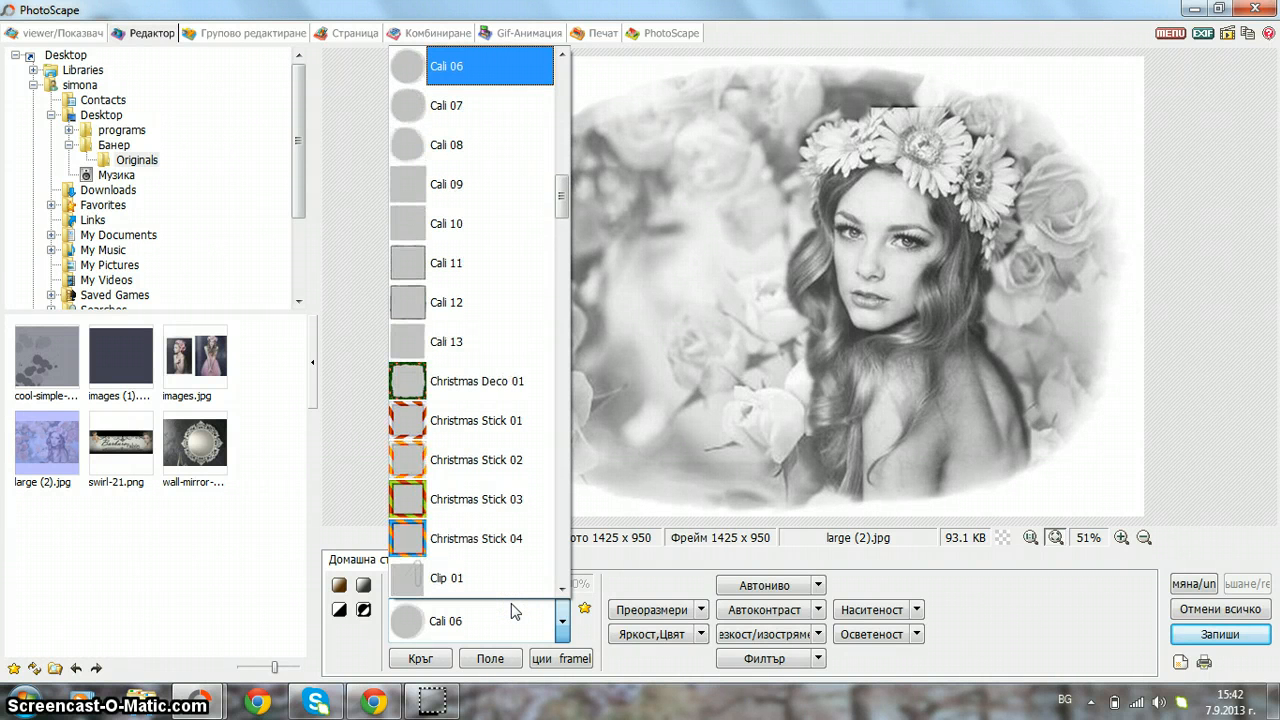
scroll(512, 611, "up", 1)
scroll(512, 611, "down", 1)
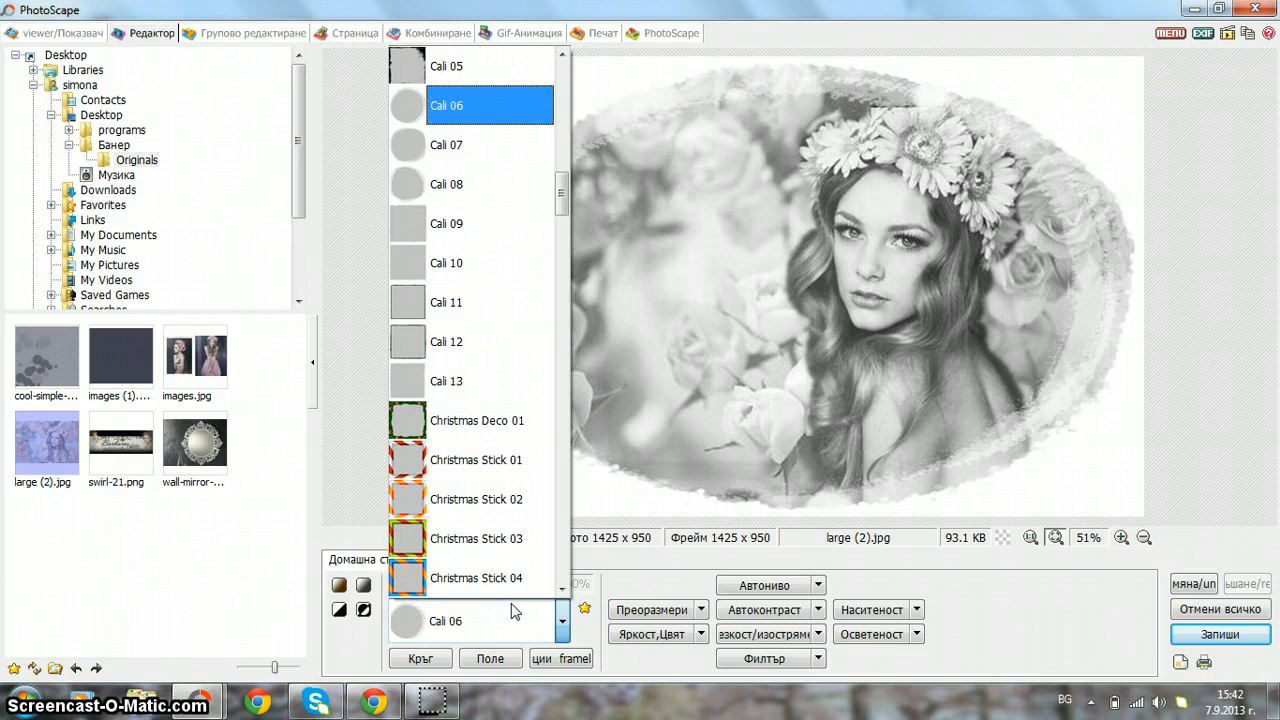
left_click(477, 157)
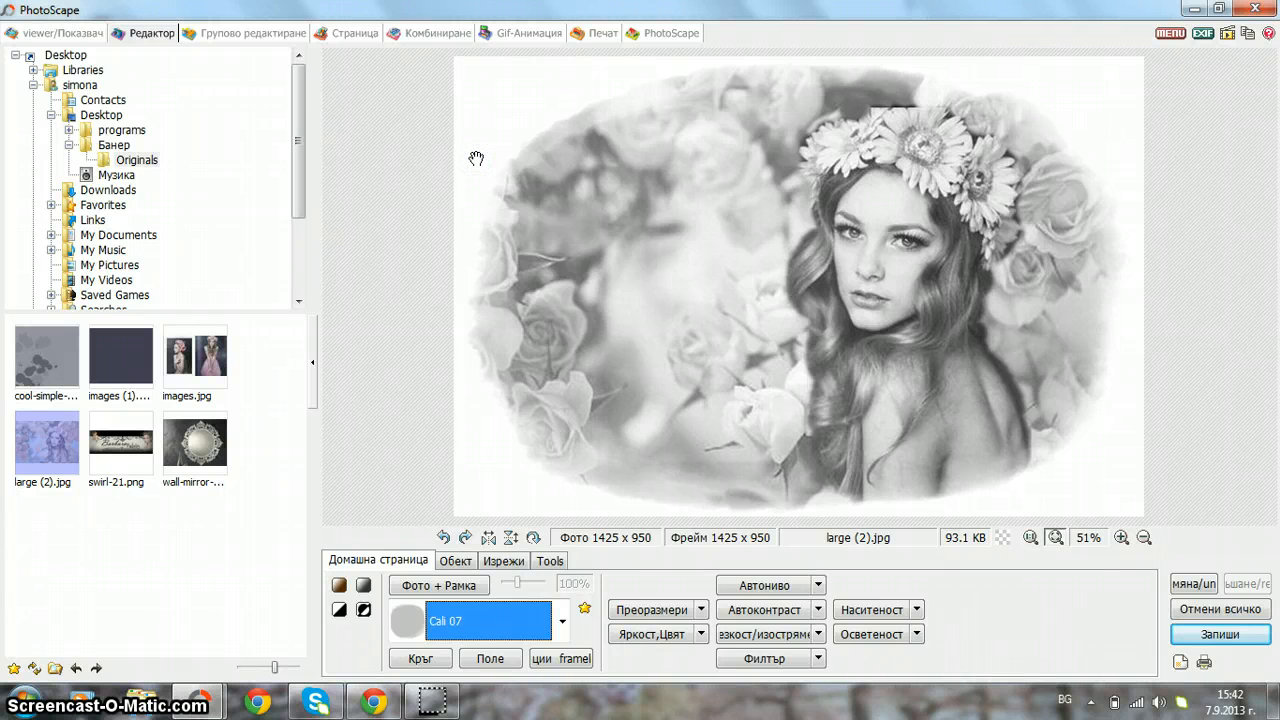
left_click(459, 592)
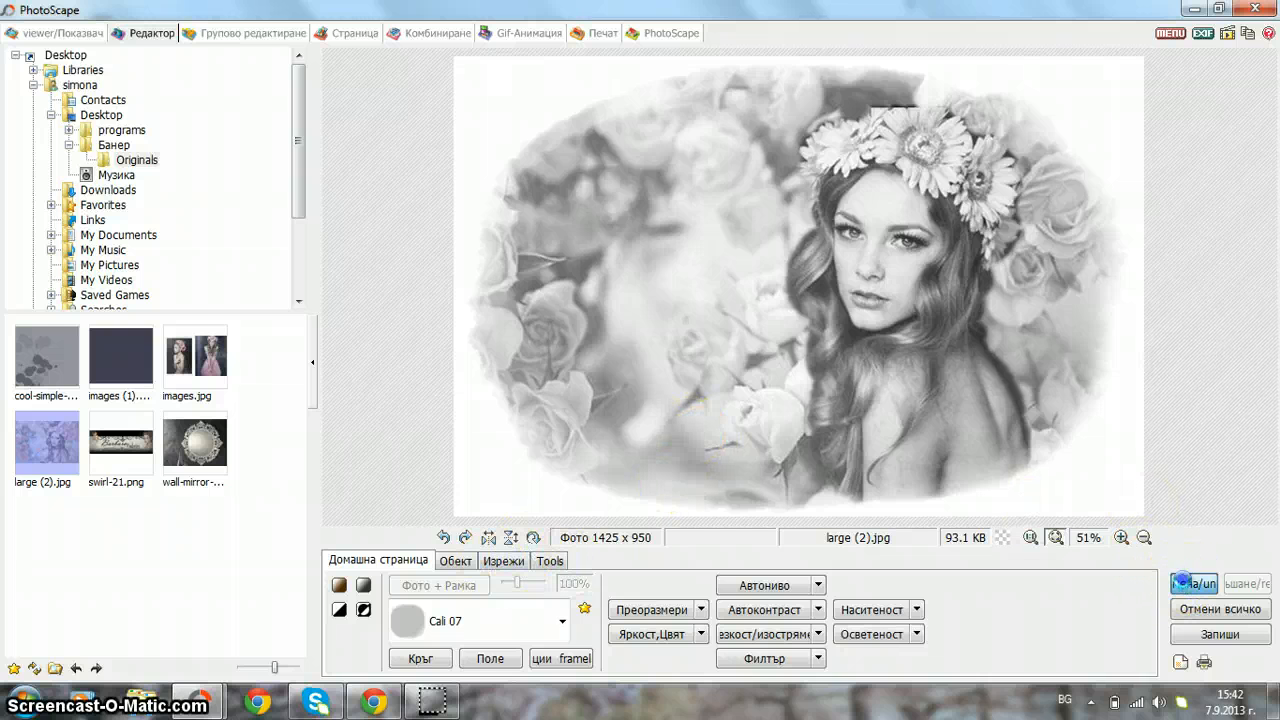
- Undo the last merge and crop the framed portrait to 1420 x 852
left_click(1185, 584)
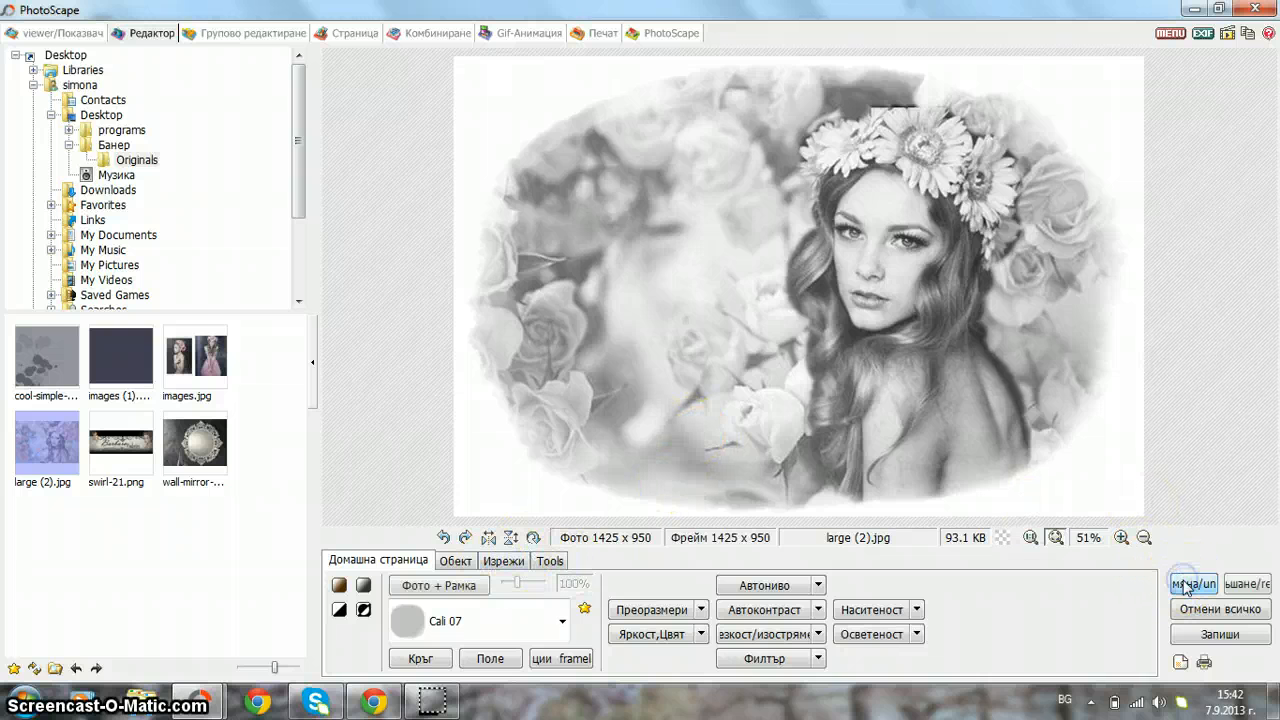
left_click(503, 560)
left_click_drag(456, 88, 1140, 508)
left_click_drag(1023, 539, 1143, 507)
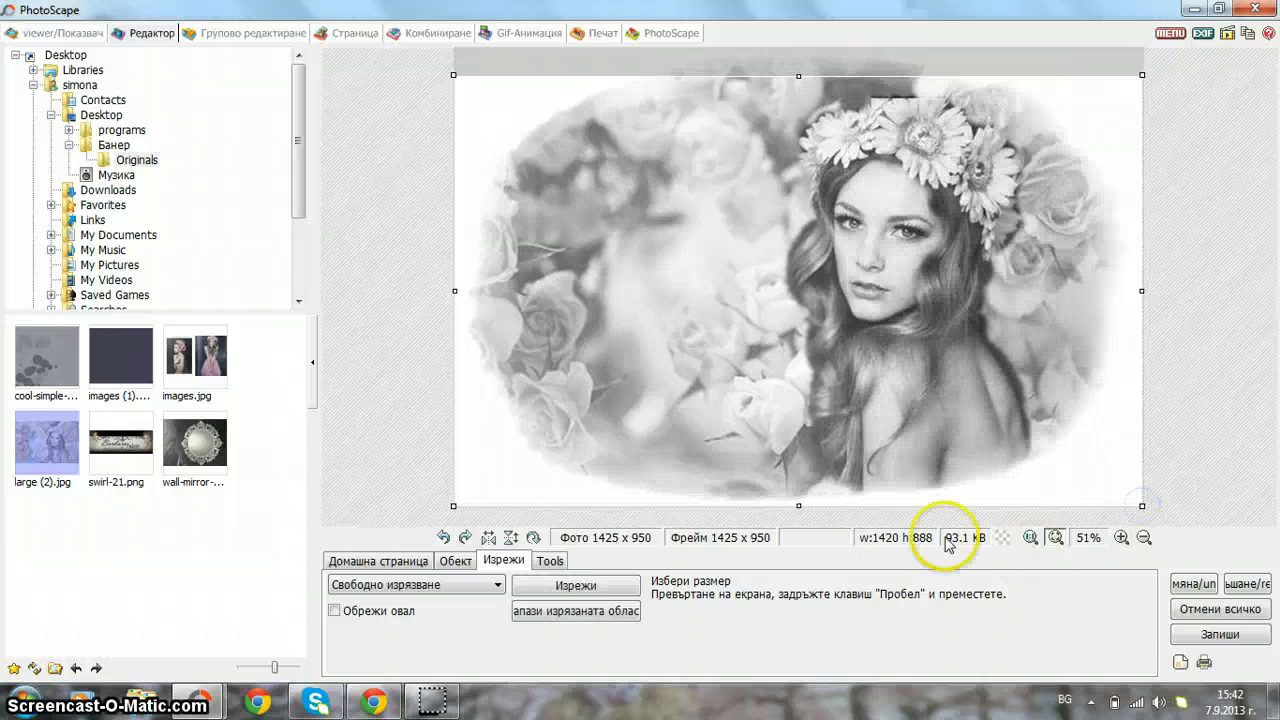
left_click(588, 611)
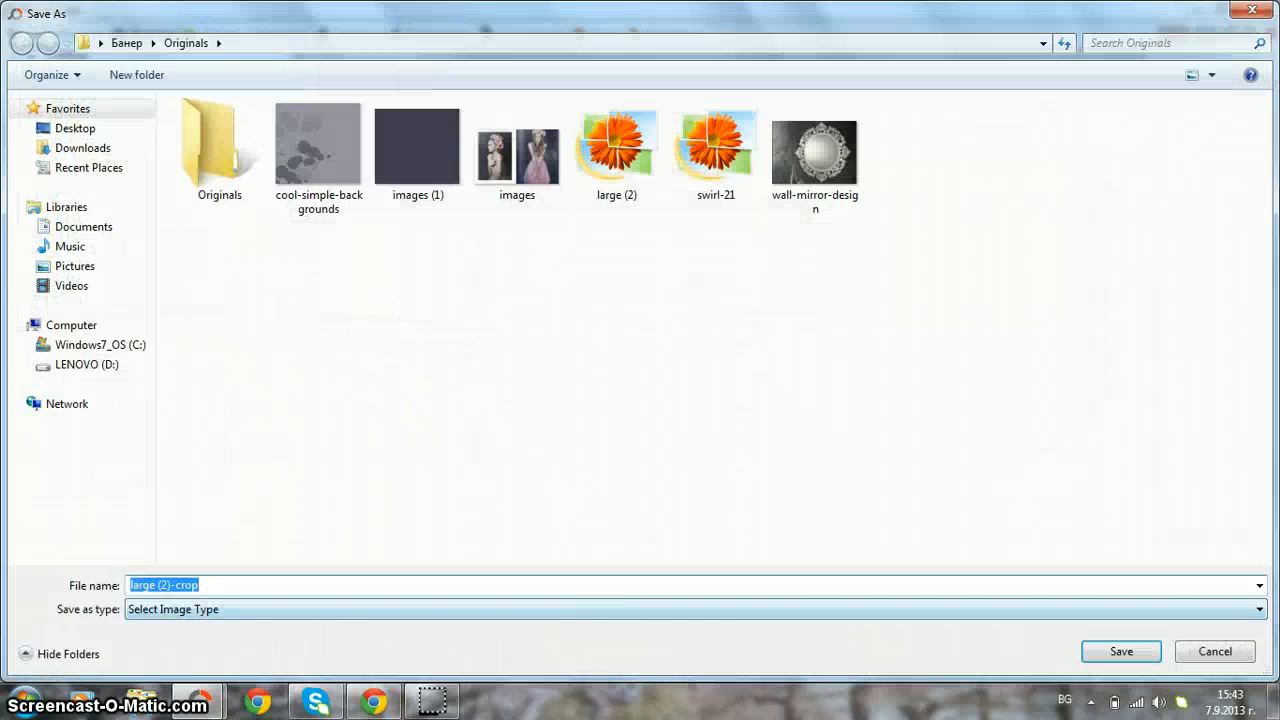
left_click(1252, 10)
left_click(586, 587)
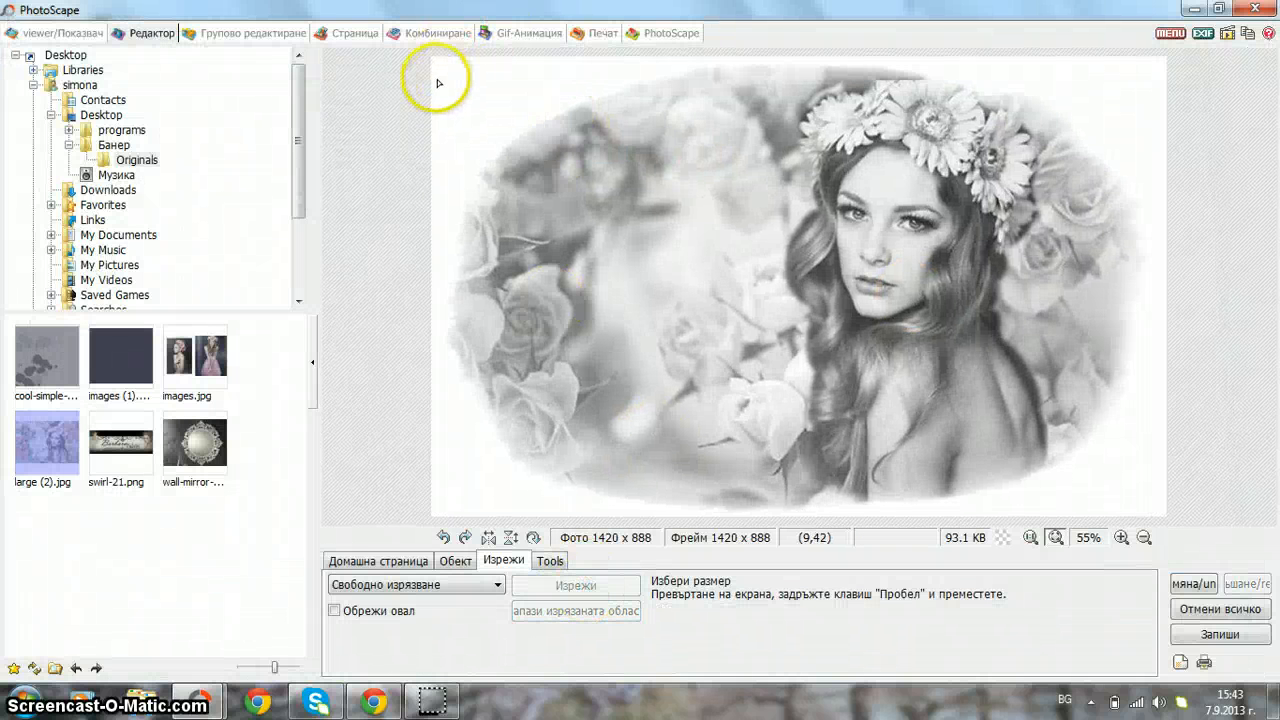
left_click_drag(433, 78, 1278, 690)
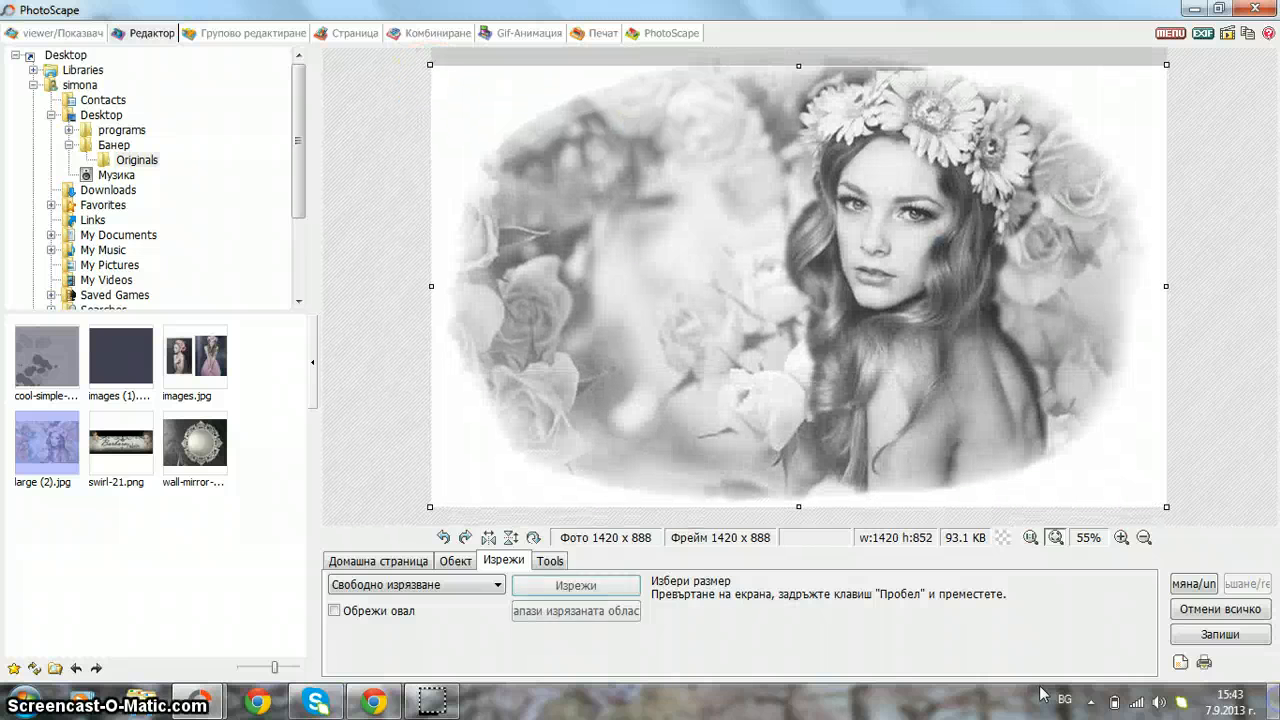
left_click(610, 586)
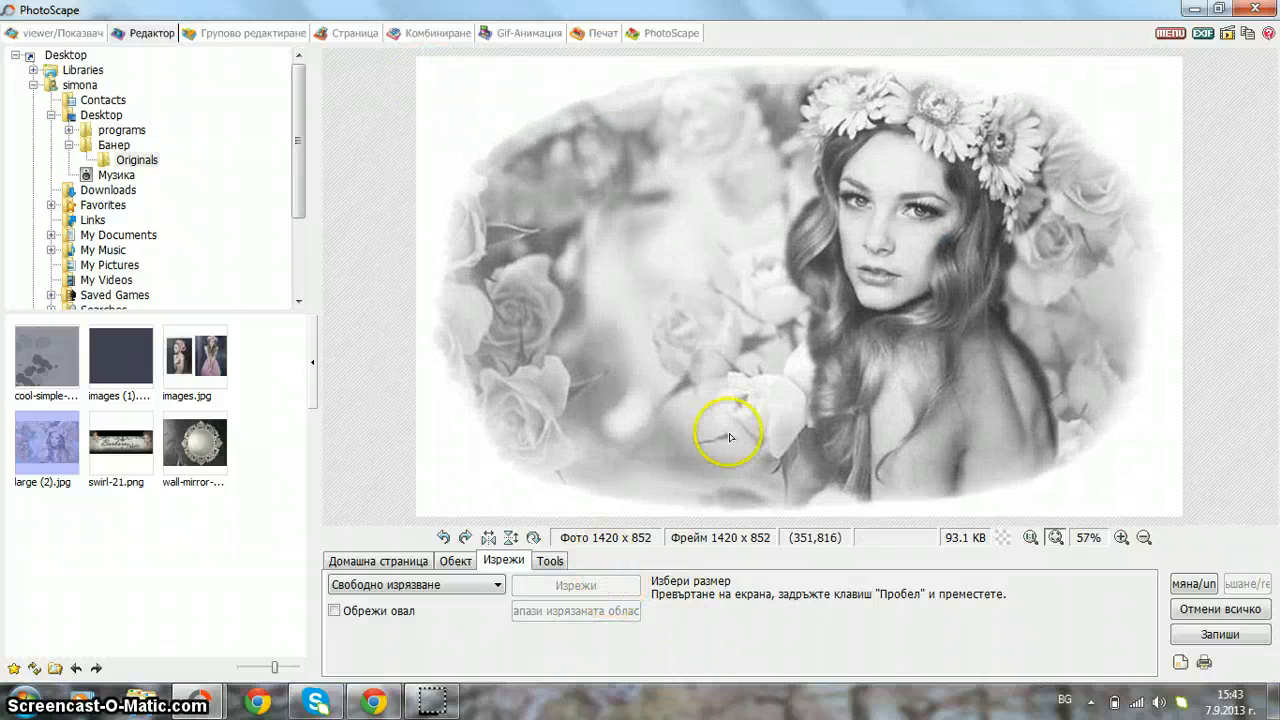
- Save the cropped image over large (2).jpg, accepting the JPEG quality
left_click(1219, 634)
left_click(440, 183)
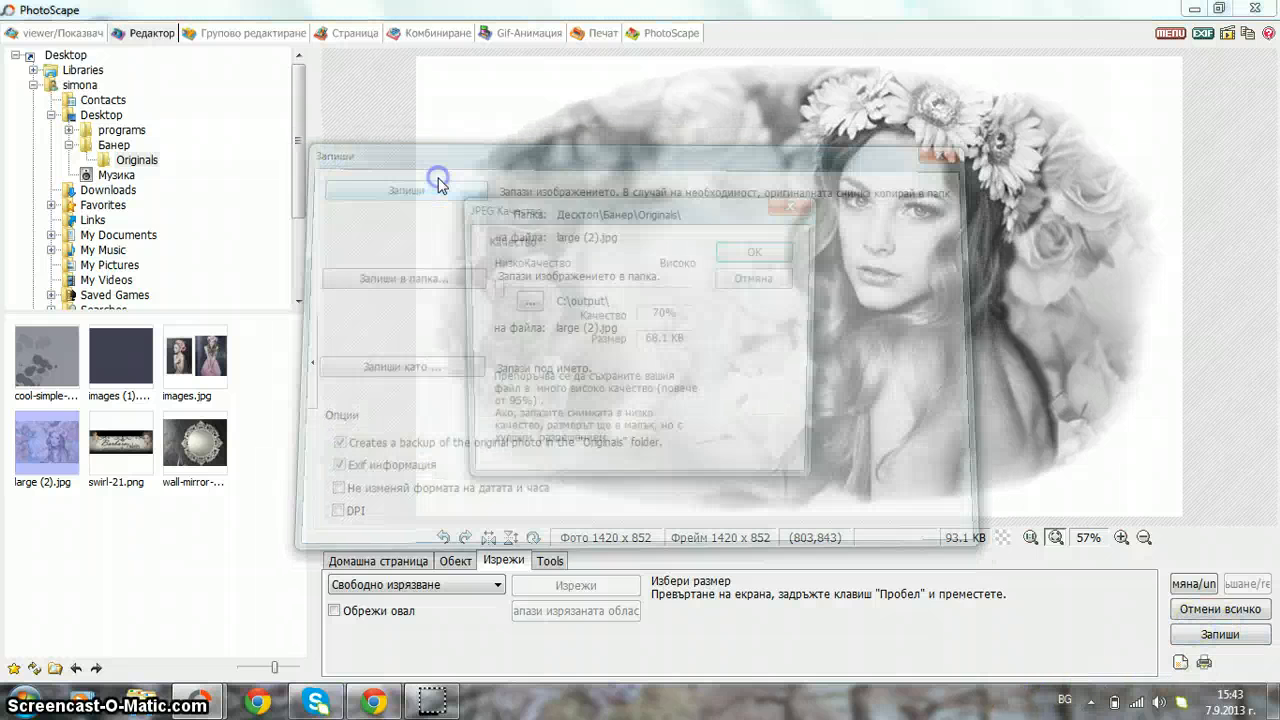
left_click(754, 238)
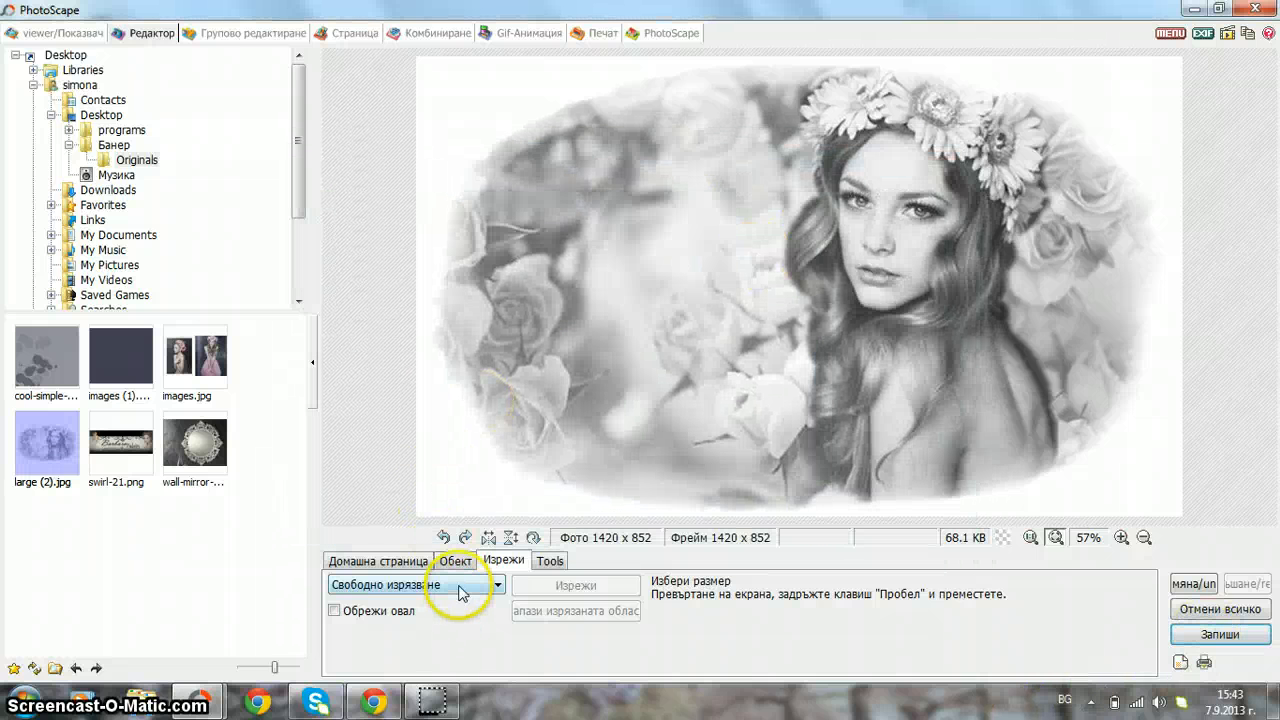
- Draw a semi-transparent filled rectangle over the whole image and merge it in as a tint
left_click(456, 563)
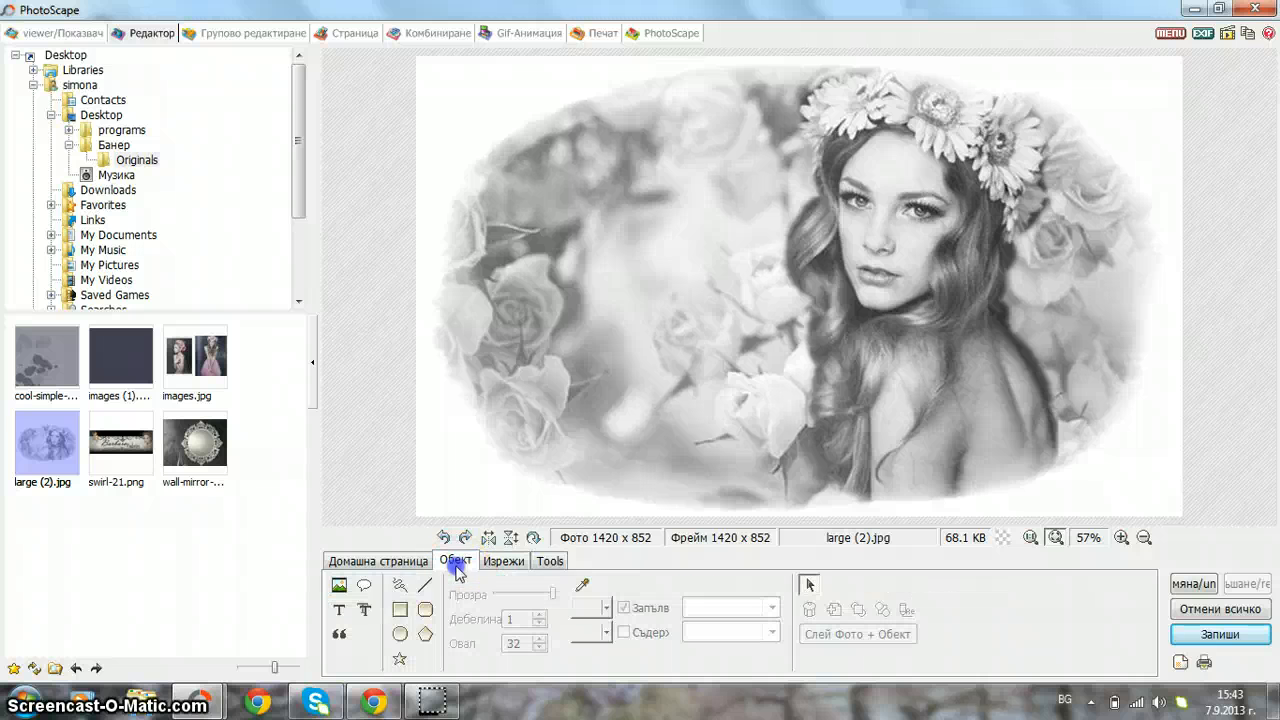
left_click(399, 609)
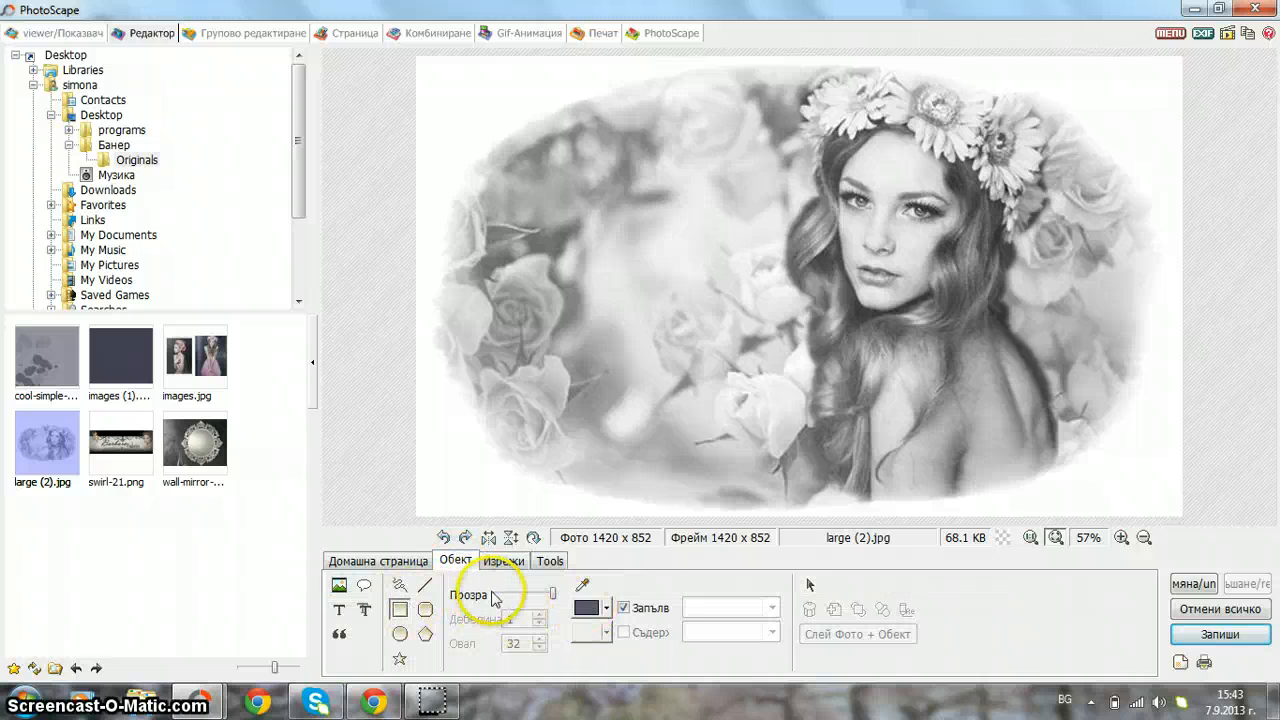
left_click_drag(556, 597, 545, 597)
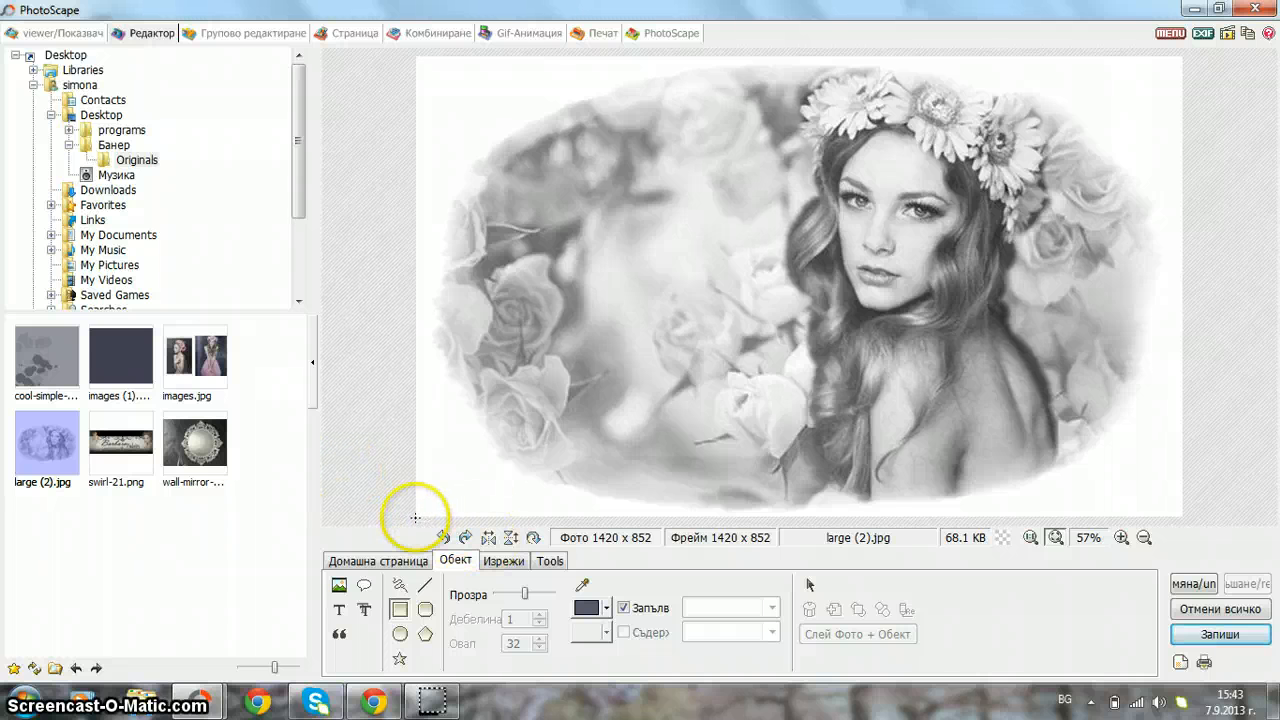
left_click_drag(600, 397, 1182, 67)
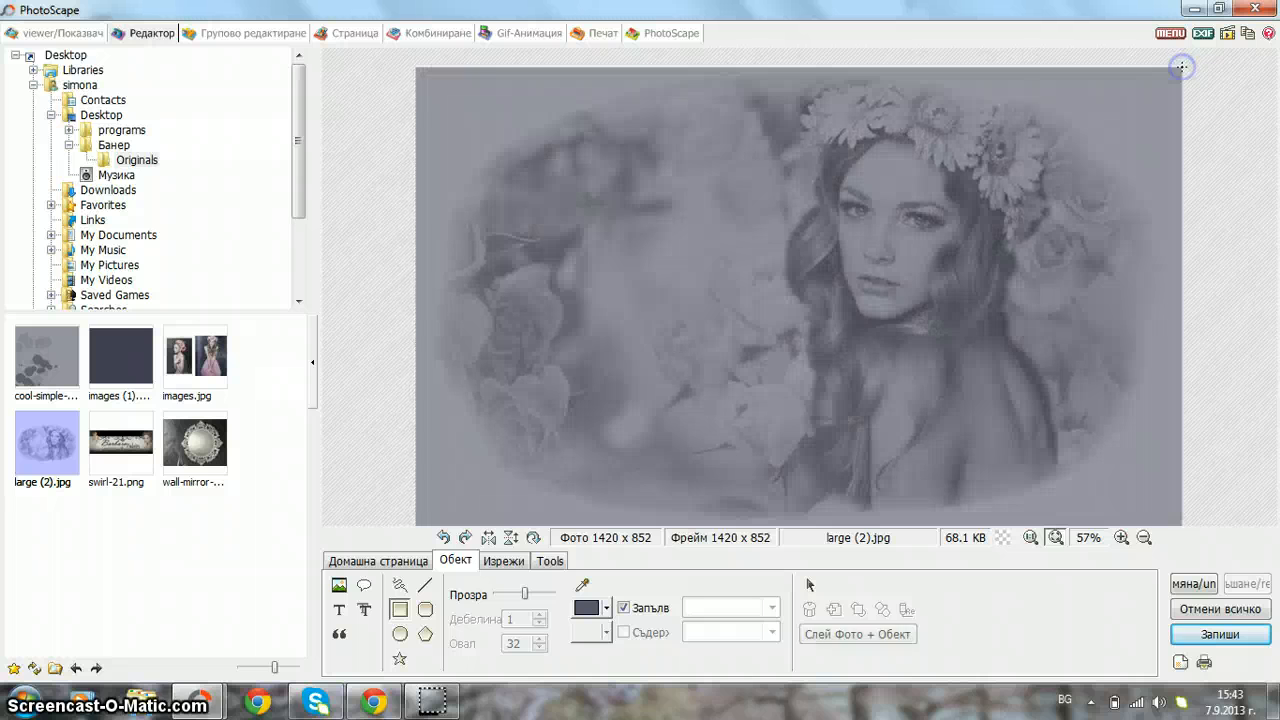
left_click(845, 635)
left_click(845, 312)
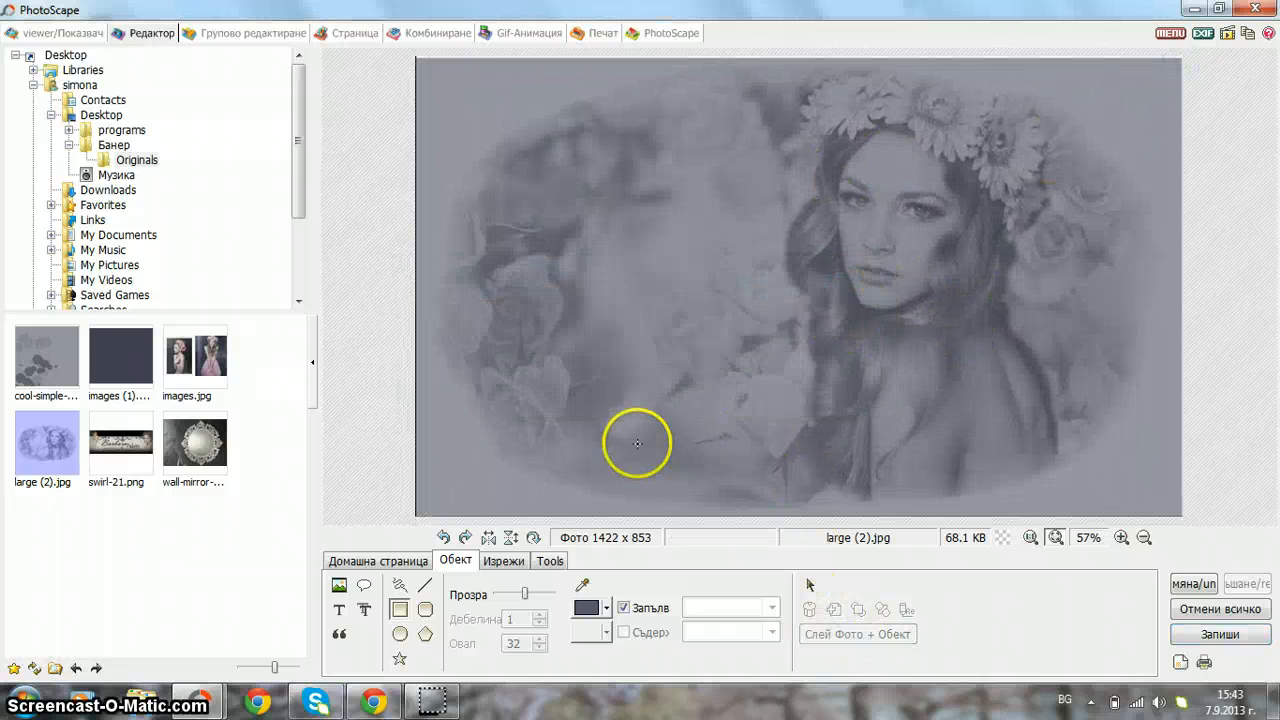
left_click(376, 561)
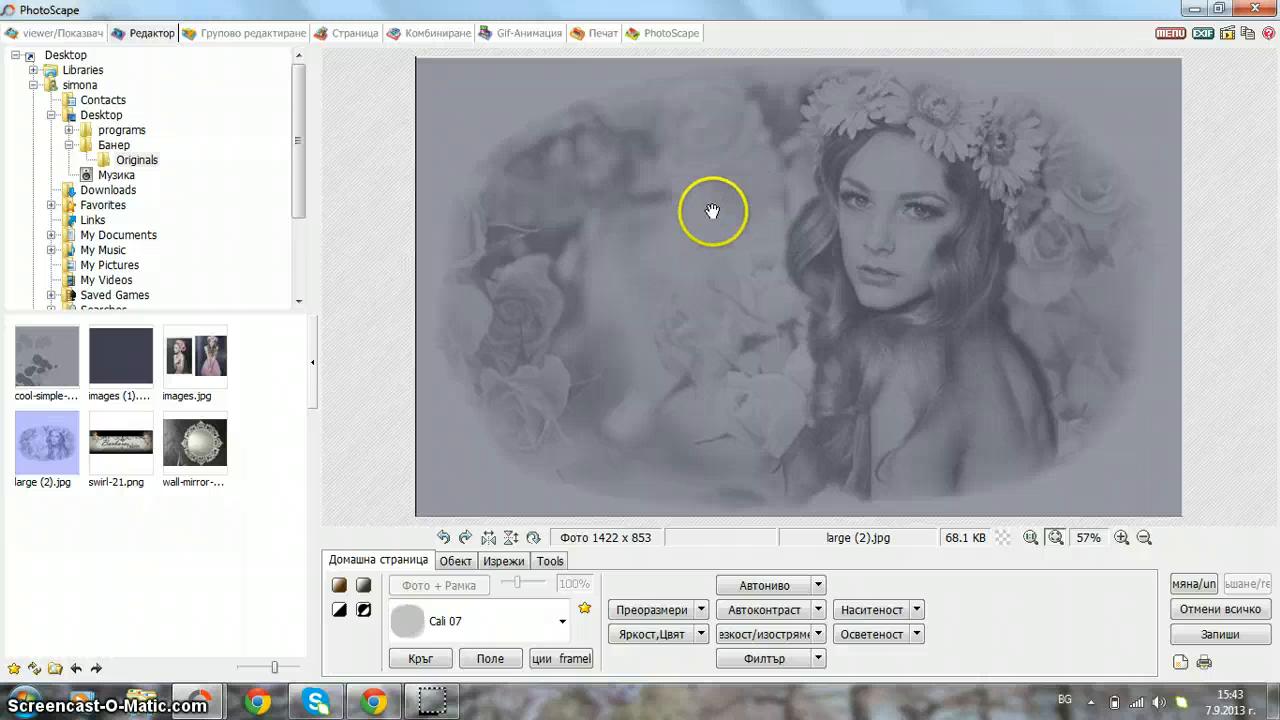
- Set Deepen to 84 and Darken to 45, keeping greyscale on
left_click(652, 634)
left_click_drag(197, 310, 337, 311)
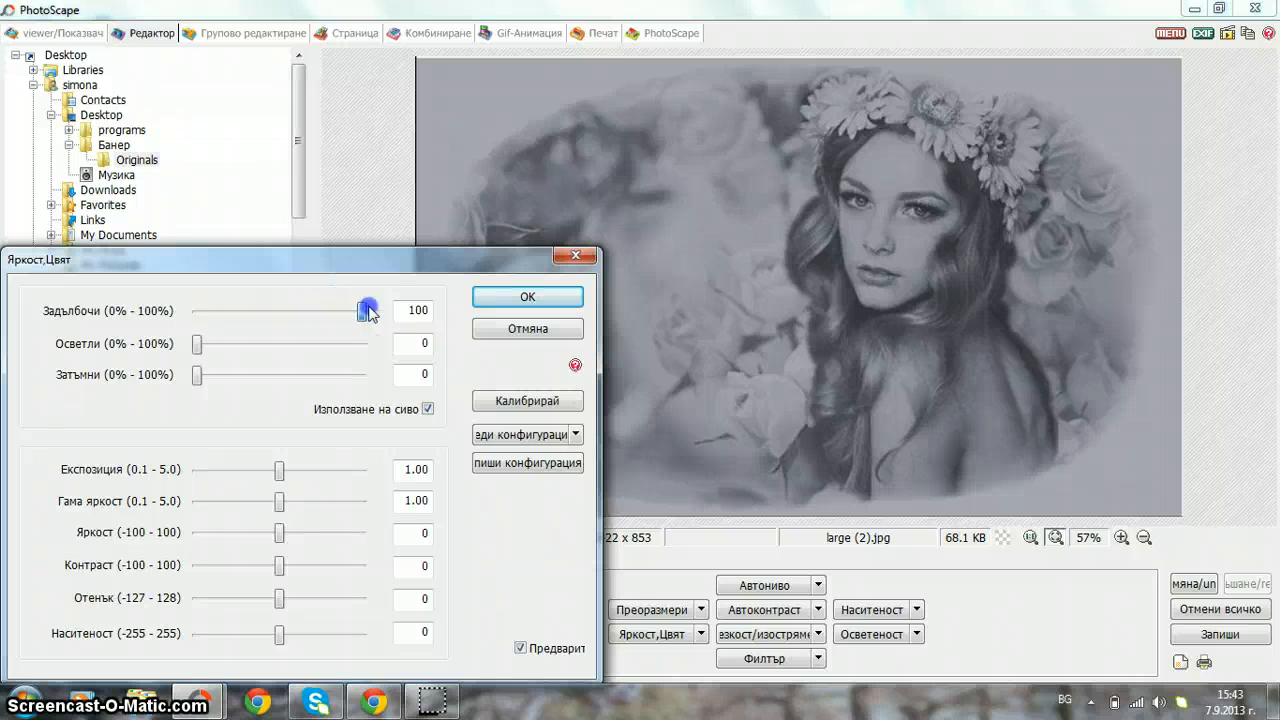
left_click(429, 409)
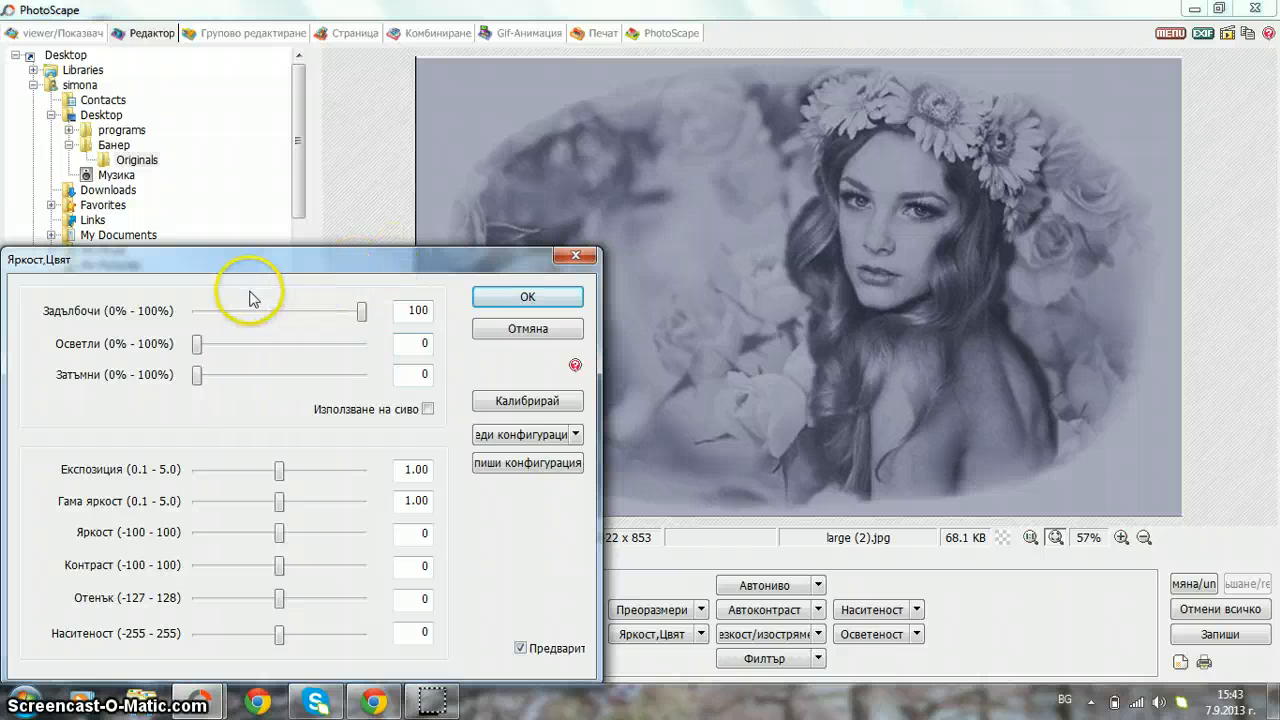
left_click_drag(203, 374, 284, 383)
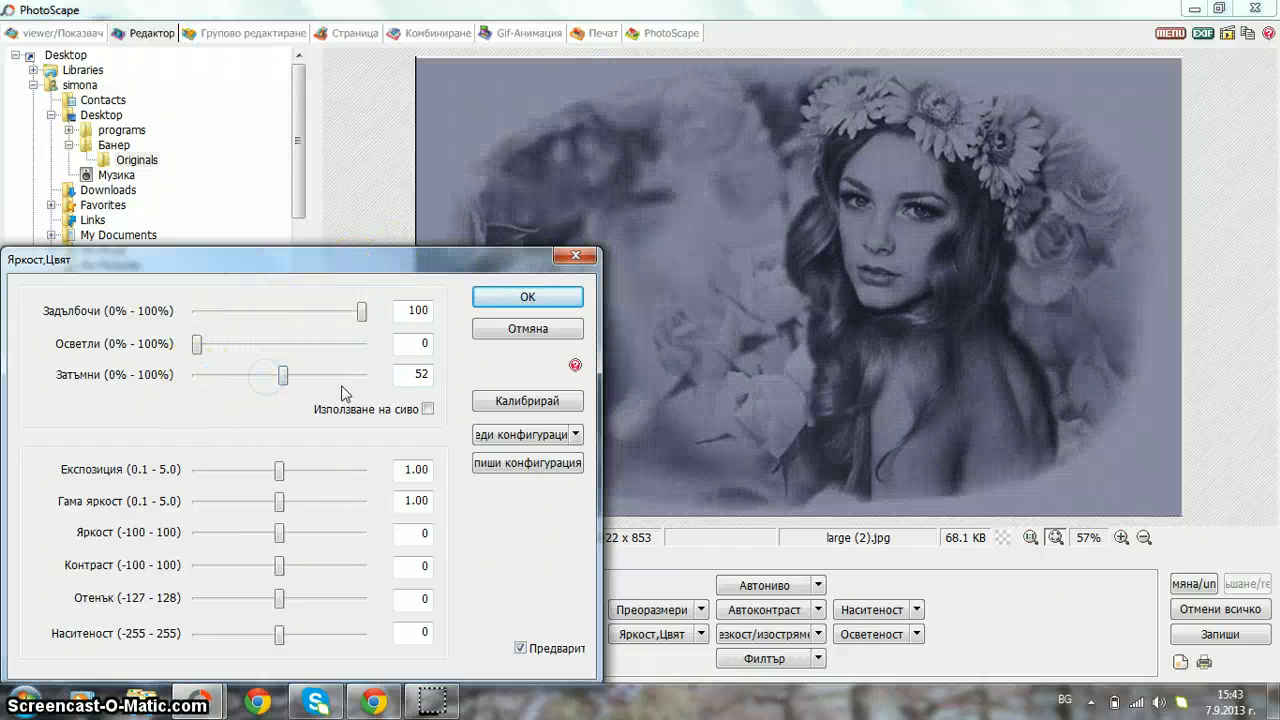
left_click(428, 408)
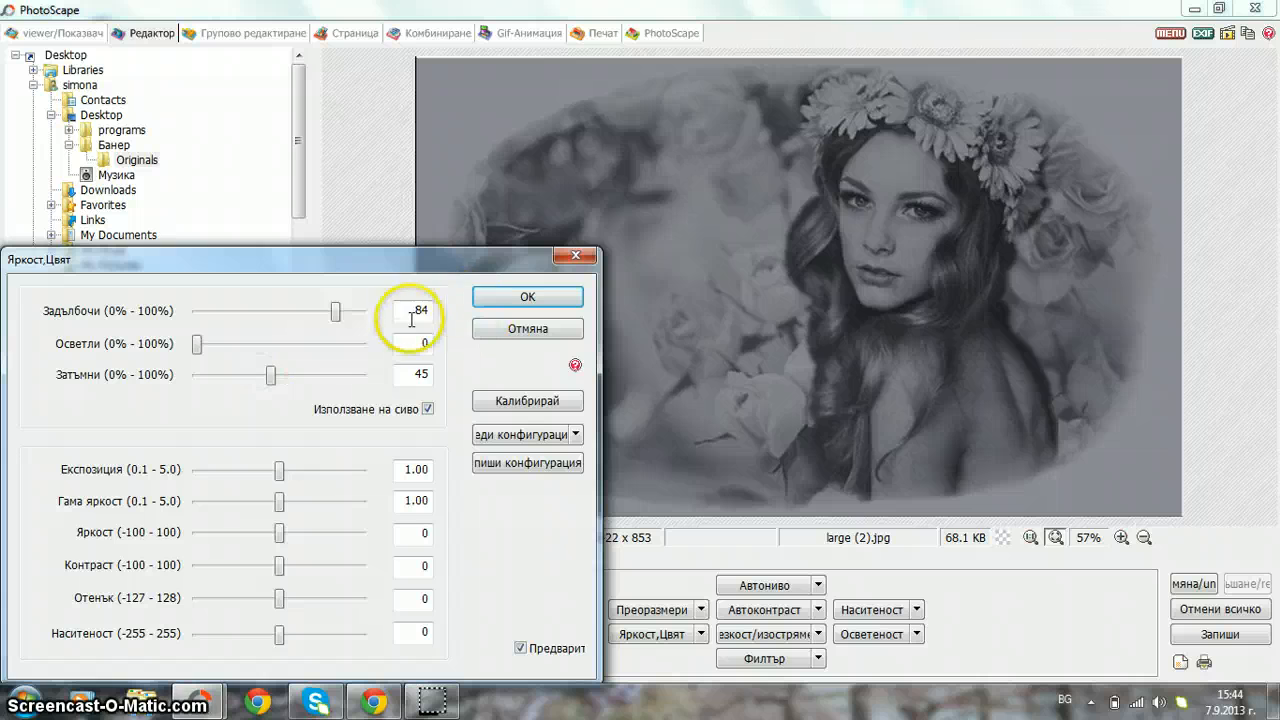
left_click(505, 295)
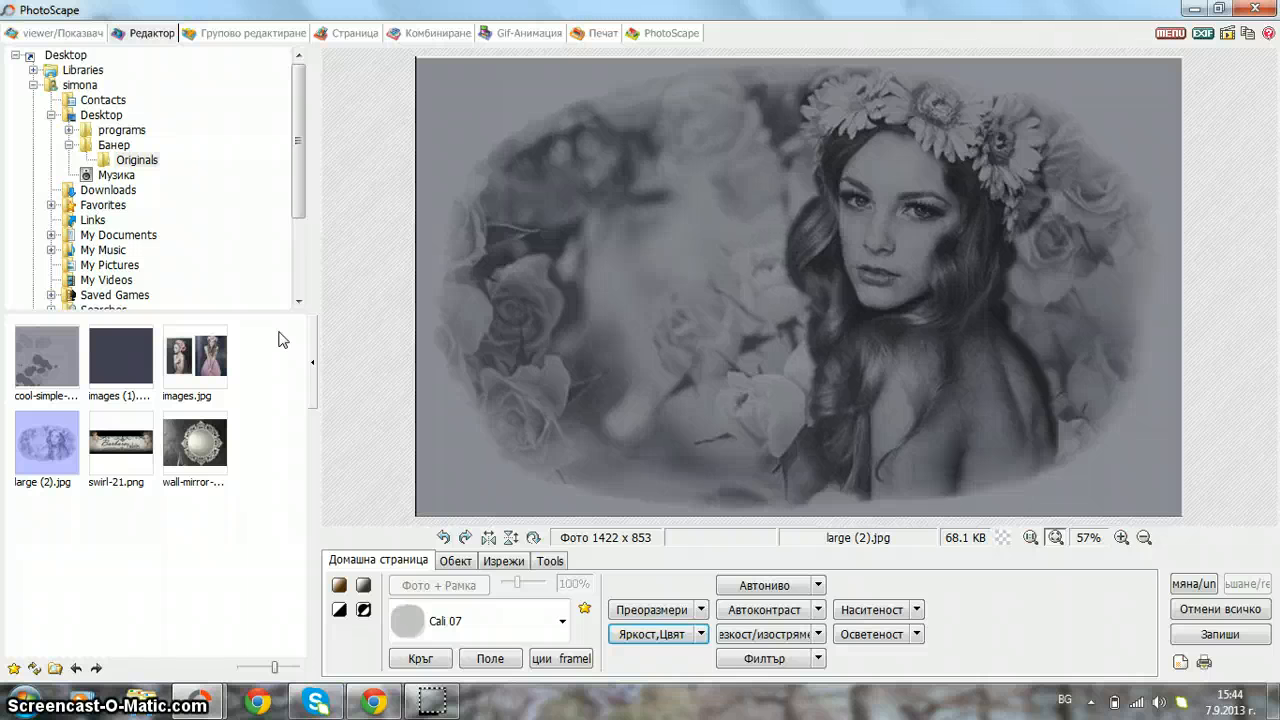
left_click(456, 562)
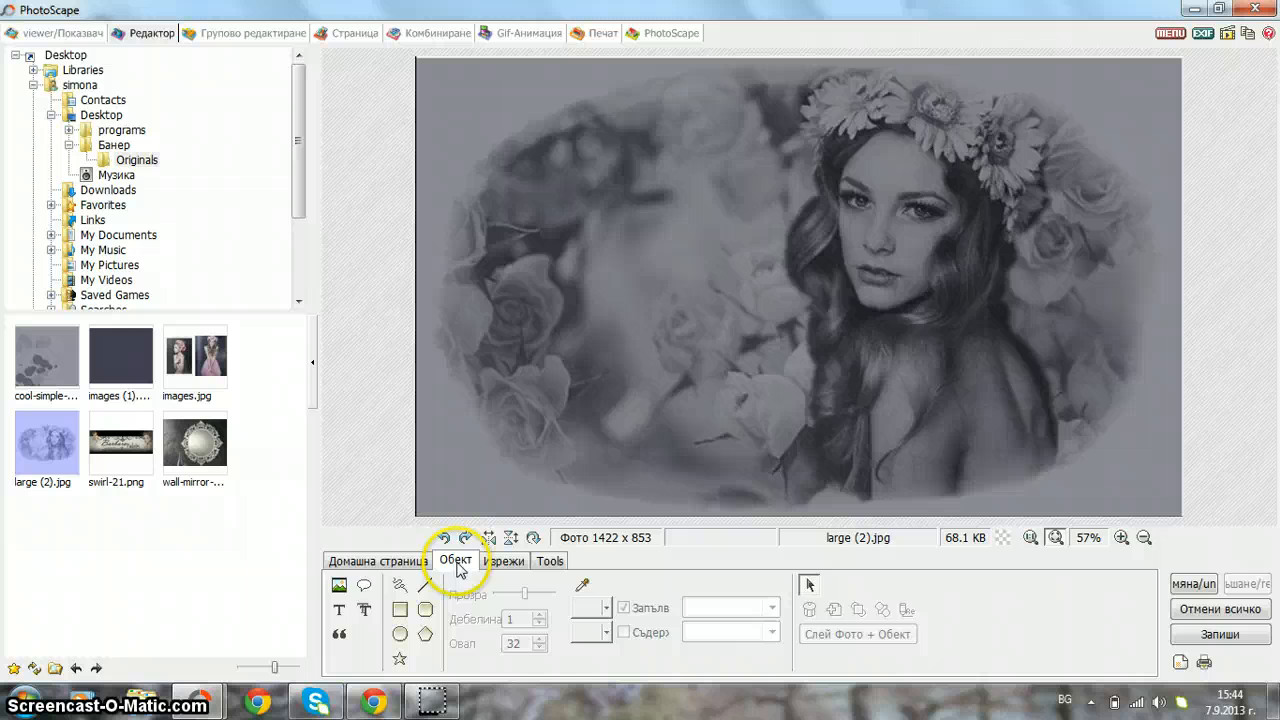
left_click(337, 610)
key("Delete")
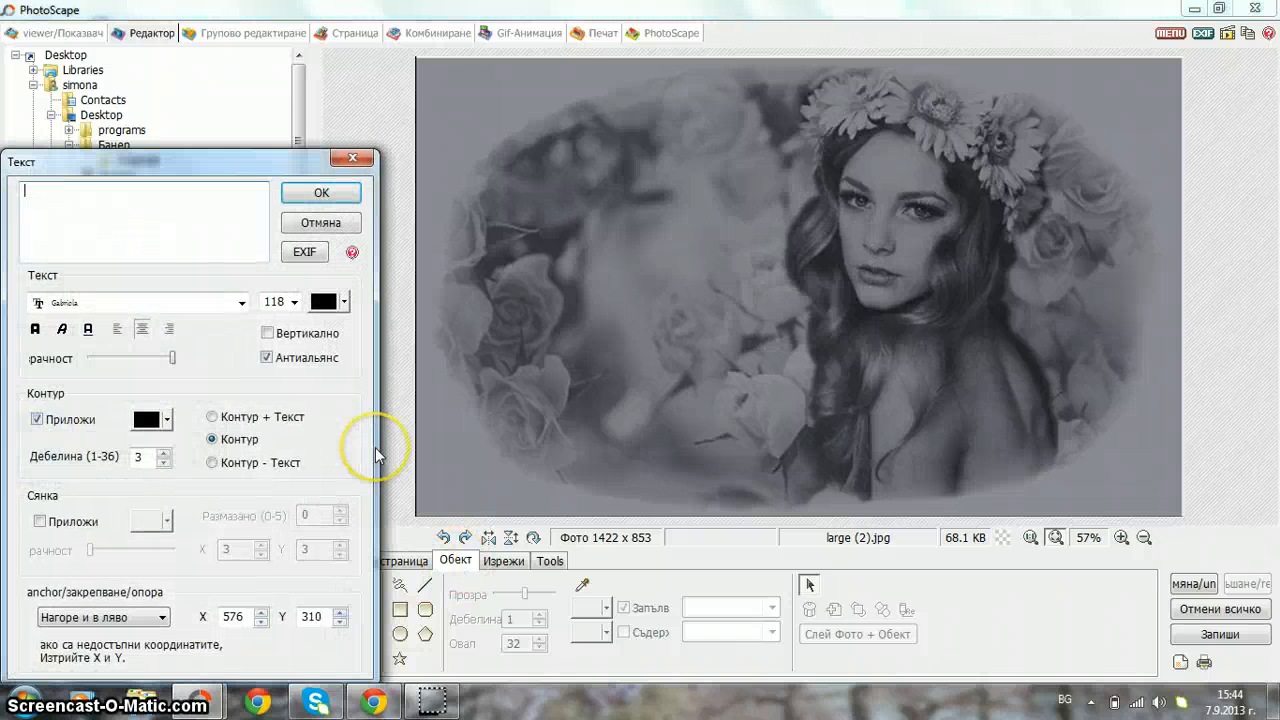
key("alt+shift")
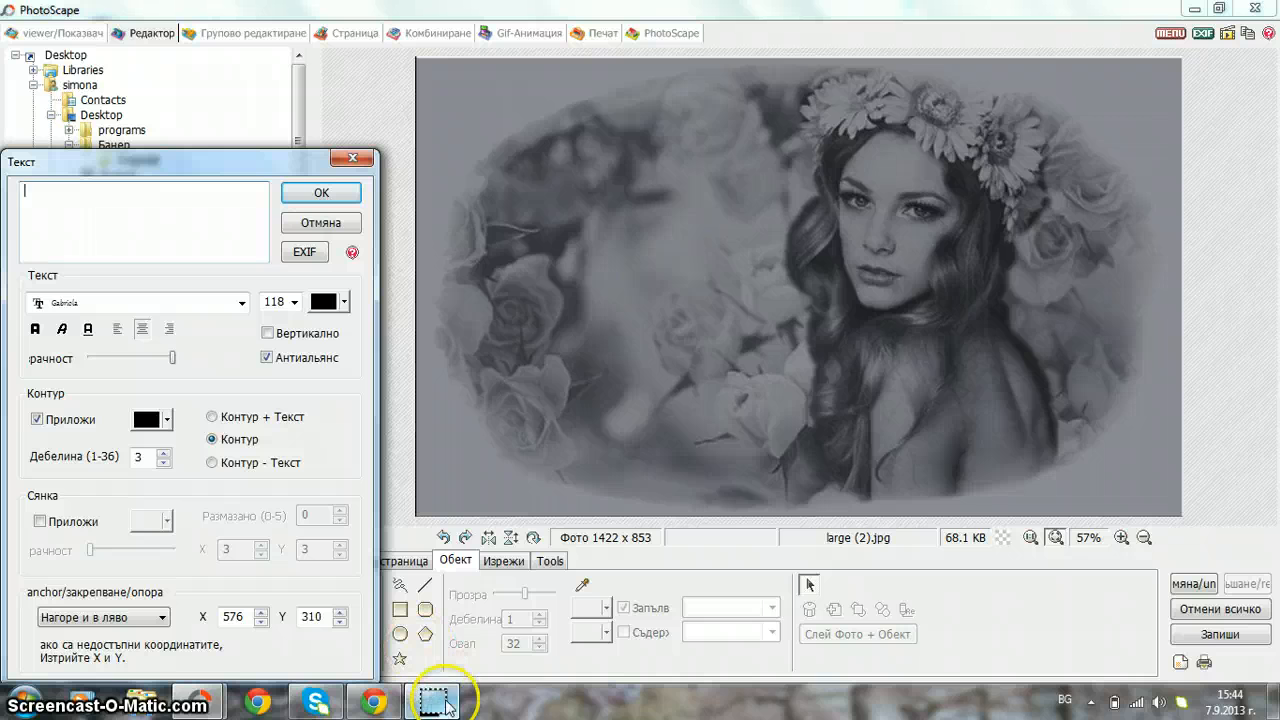
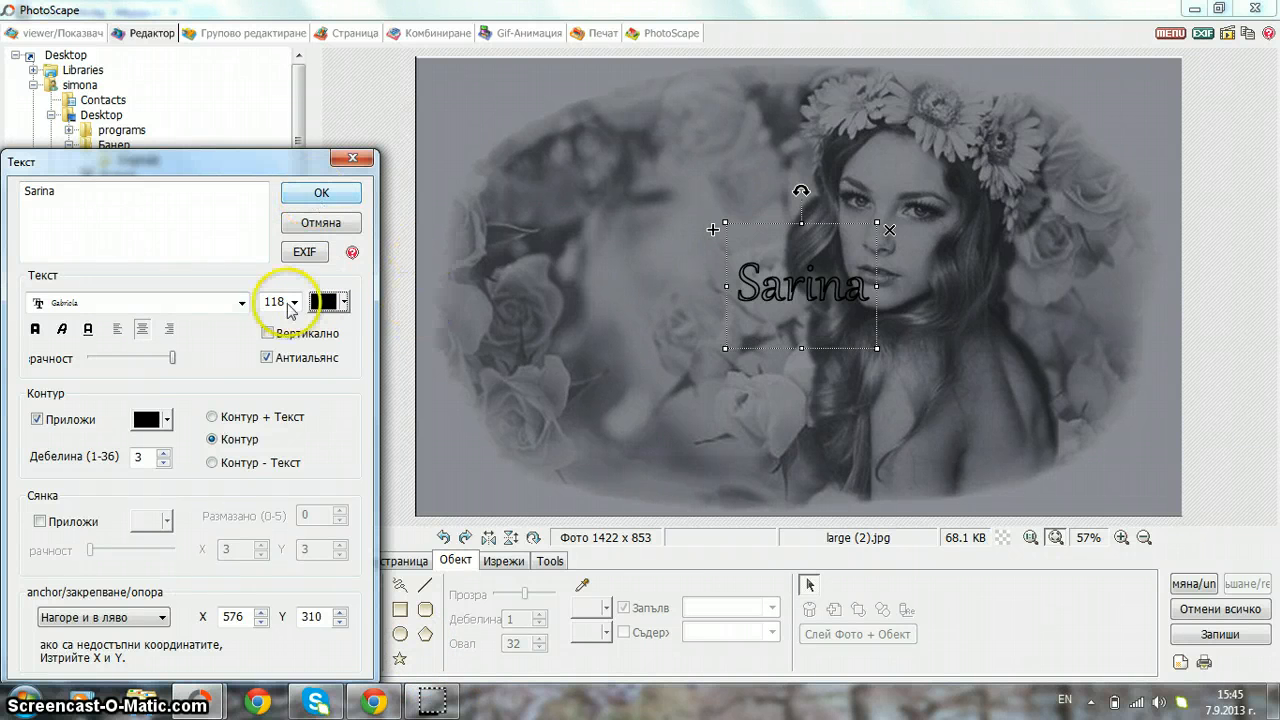
left_click(37, 419)
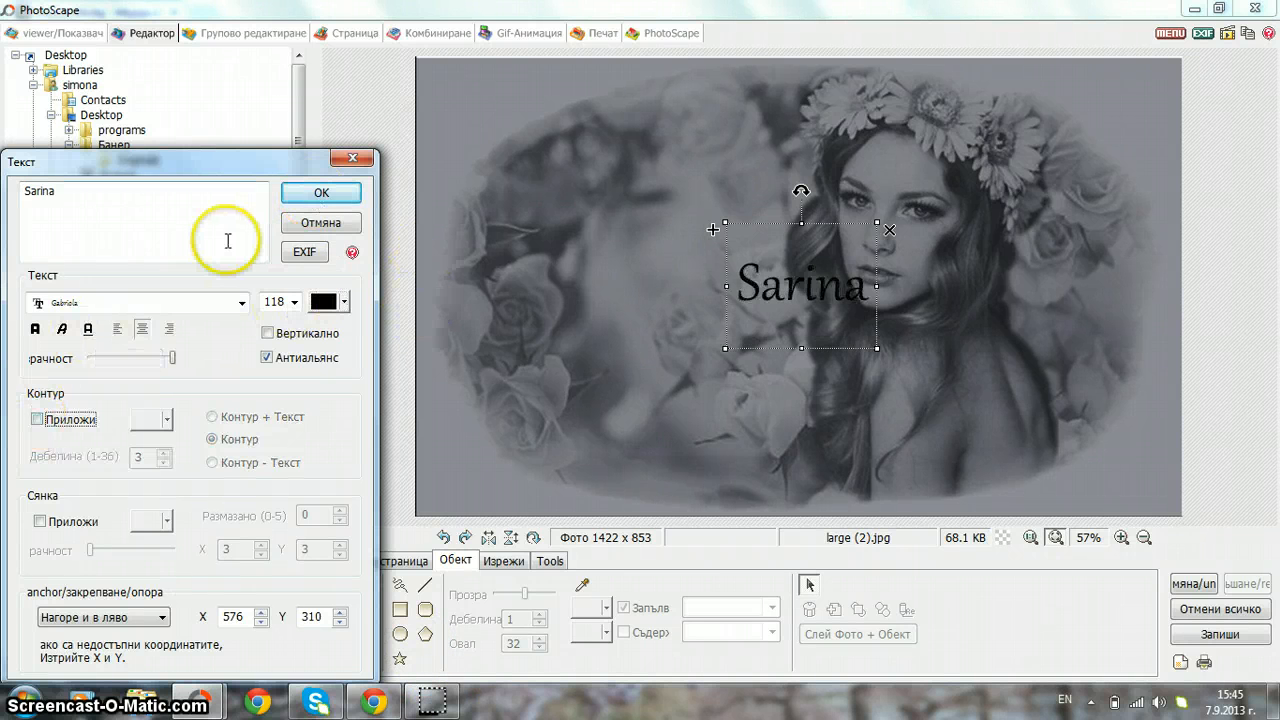
left_click(338, 303)
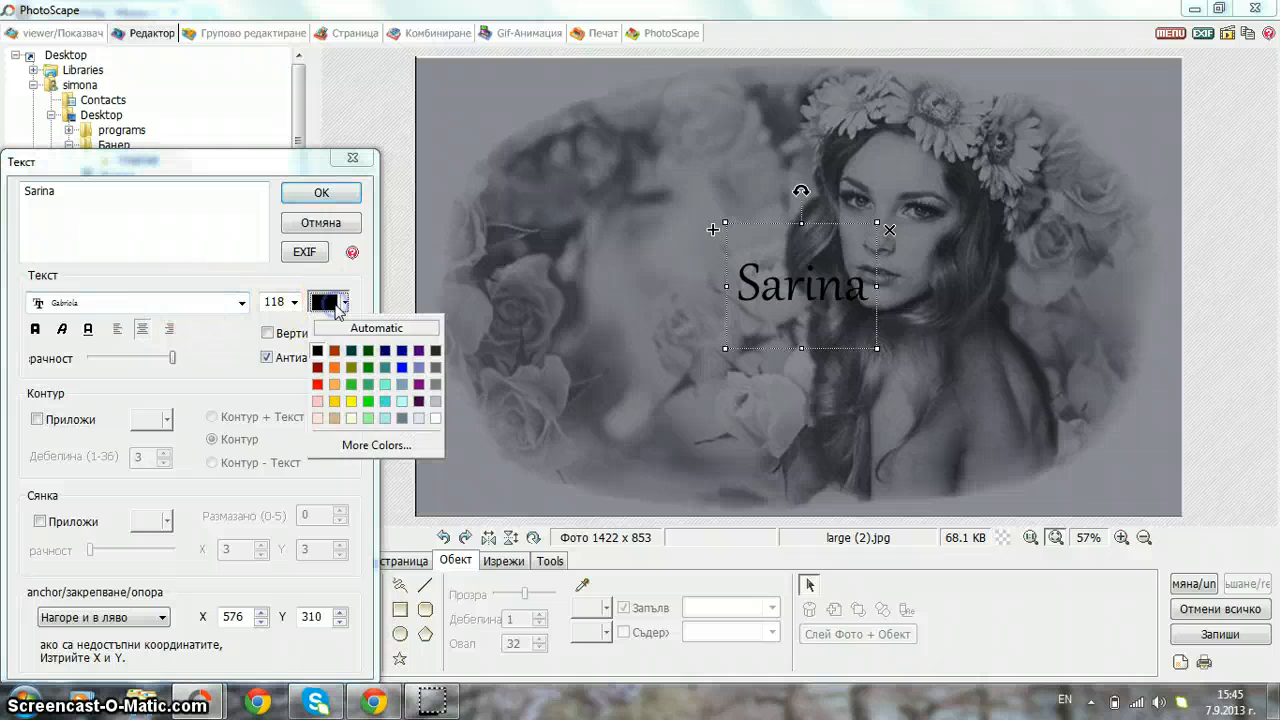
left_click(443, 404)
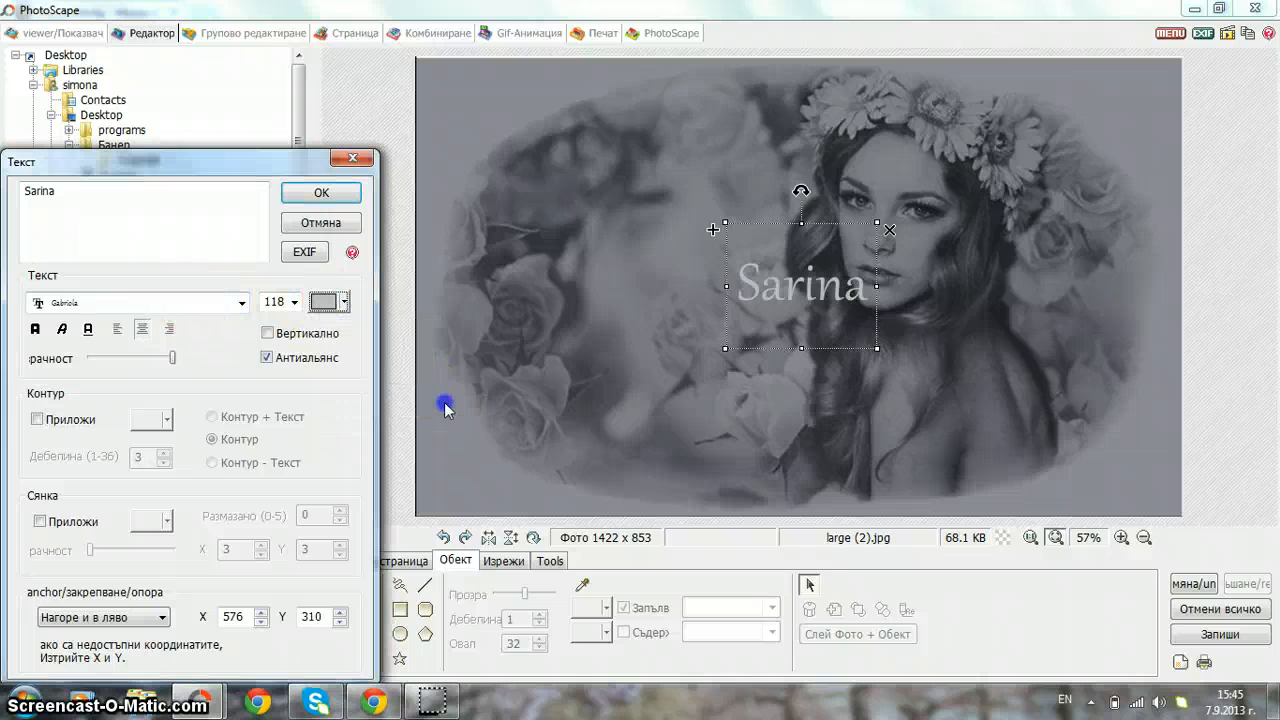
- Set the Sarina font to Brush Script MT after previewing Blackadder ITC, Bradley Hand and Calibri
left_click(172, 300)
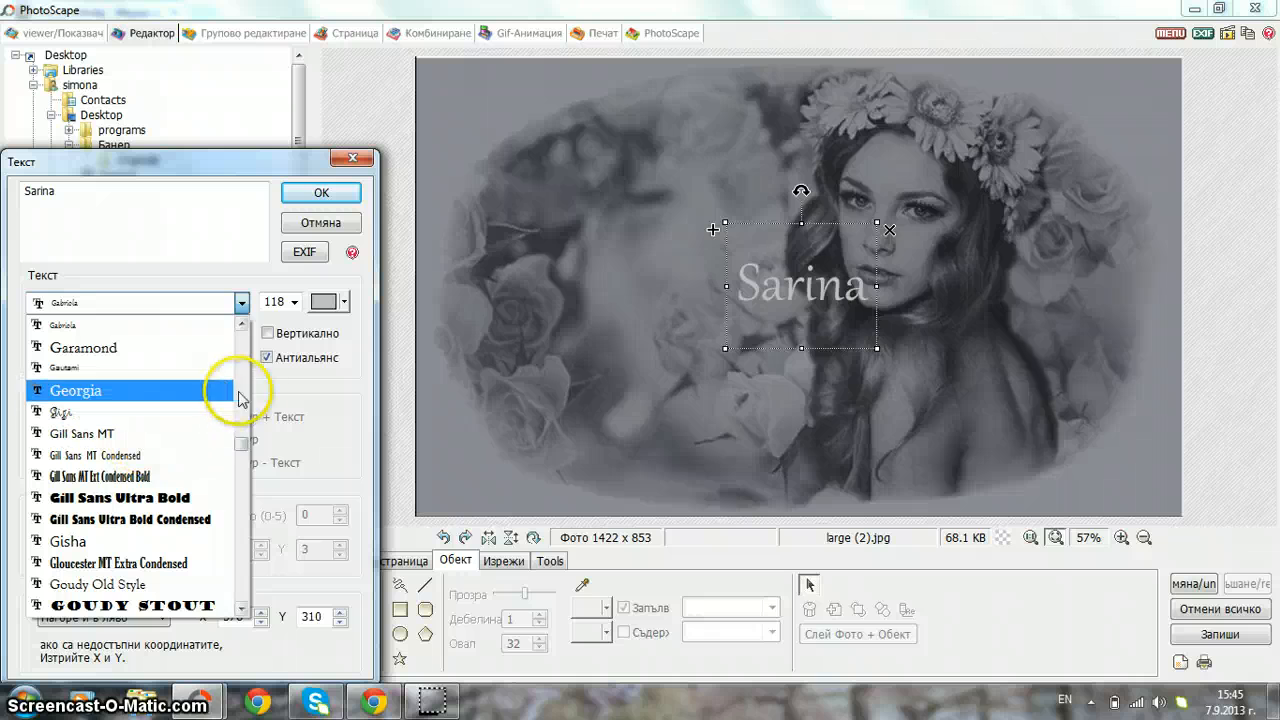
left_click_drag(244, 450, 243, 422)
left_click_drag(227, 378, 229, 366)
left_click(122, 478)
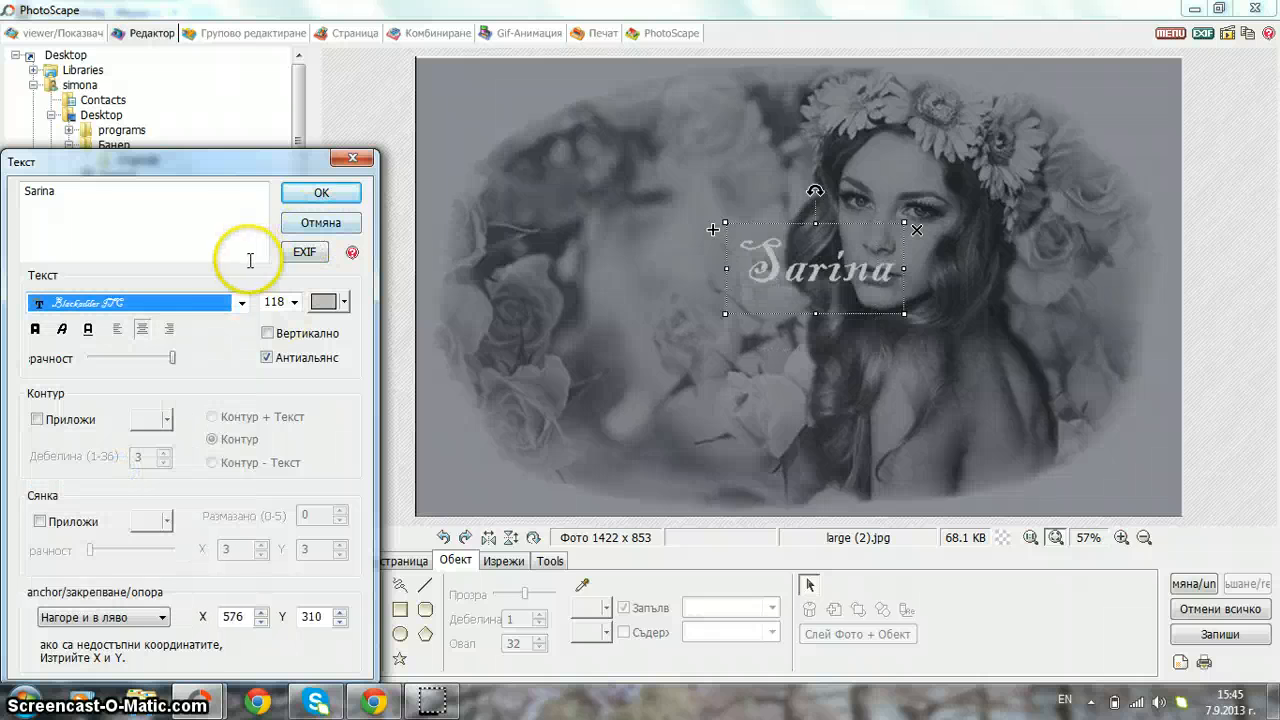
left_click(241, 302)
key("Down")
key("Down")
key("Down")
key("Down")
key("Down")
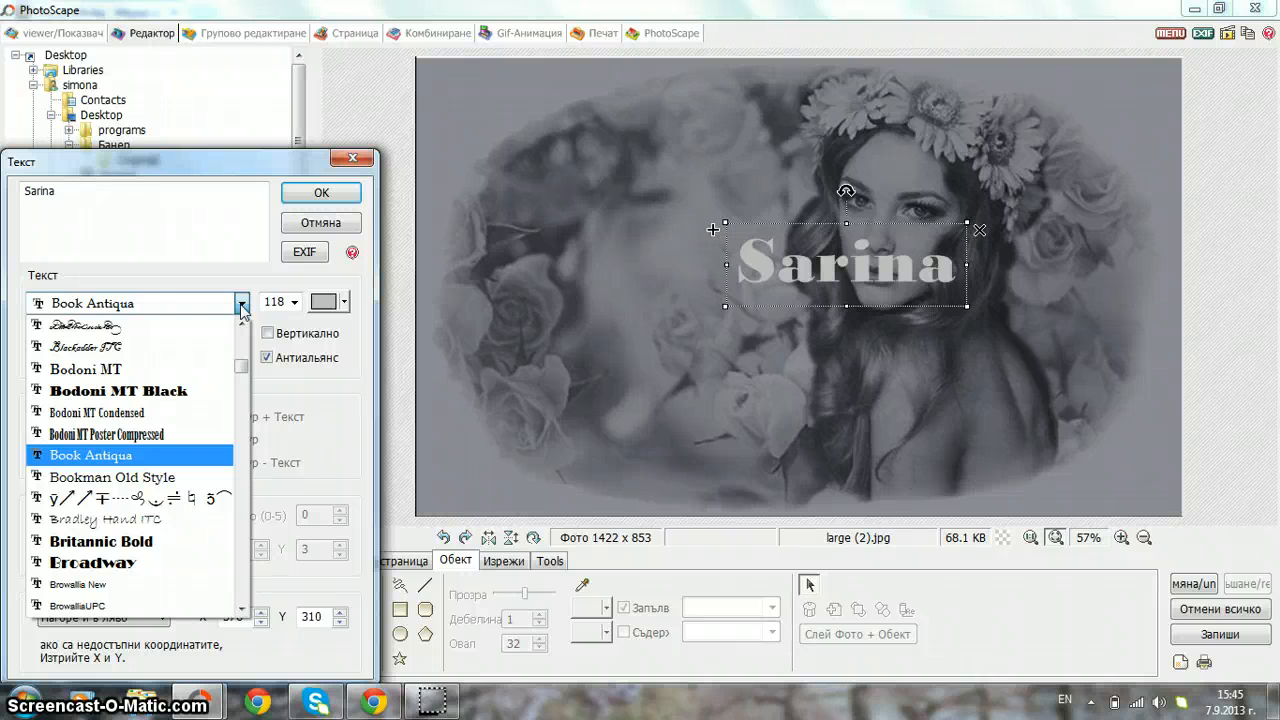
key("Down")
key("Down")
key("Down")
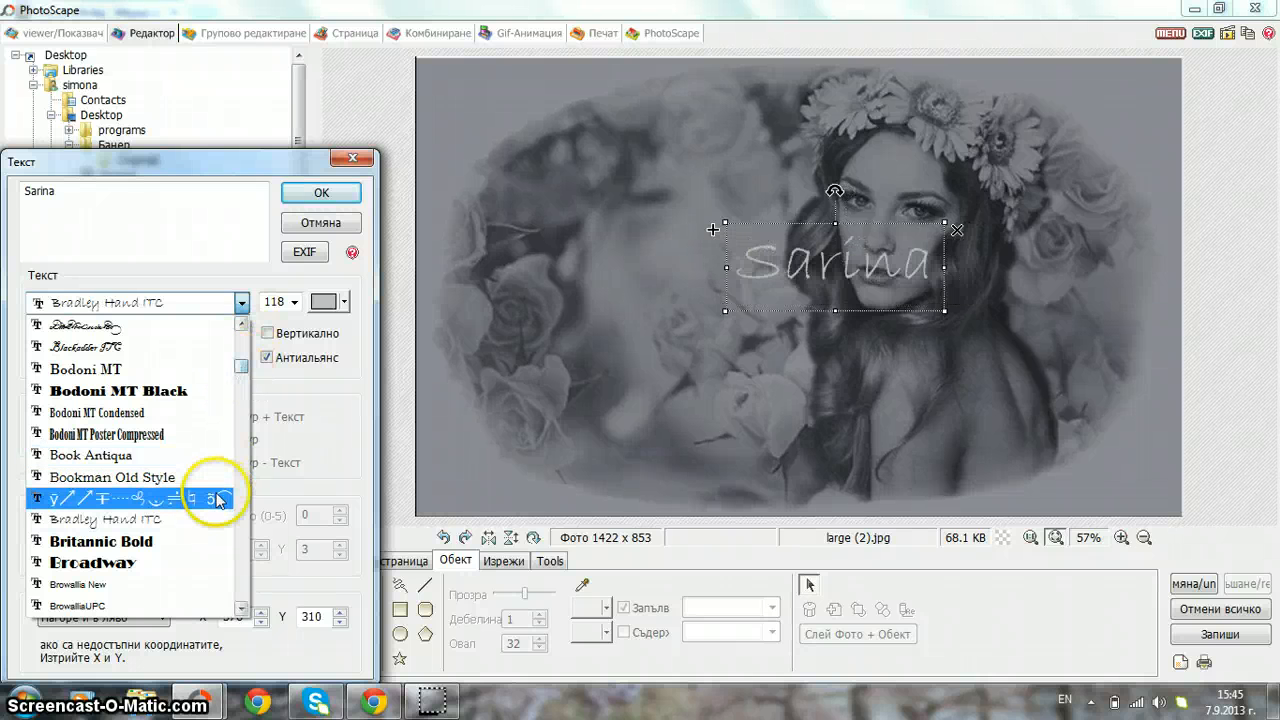
key("Down")
key("Up")
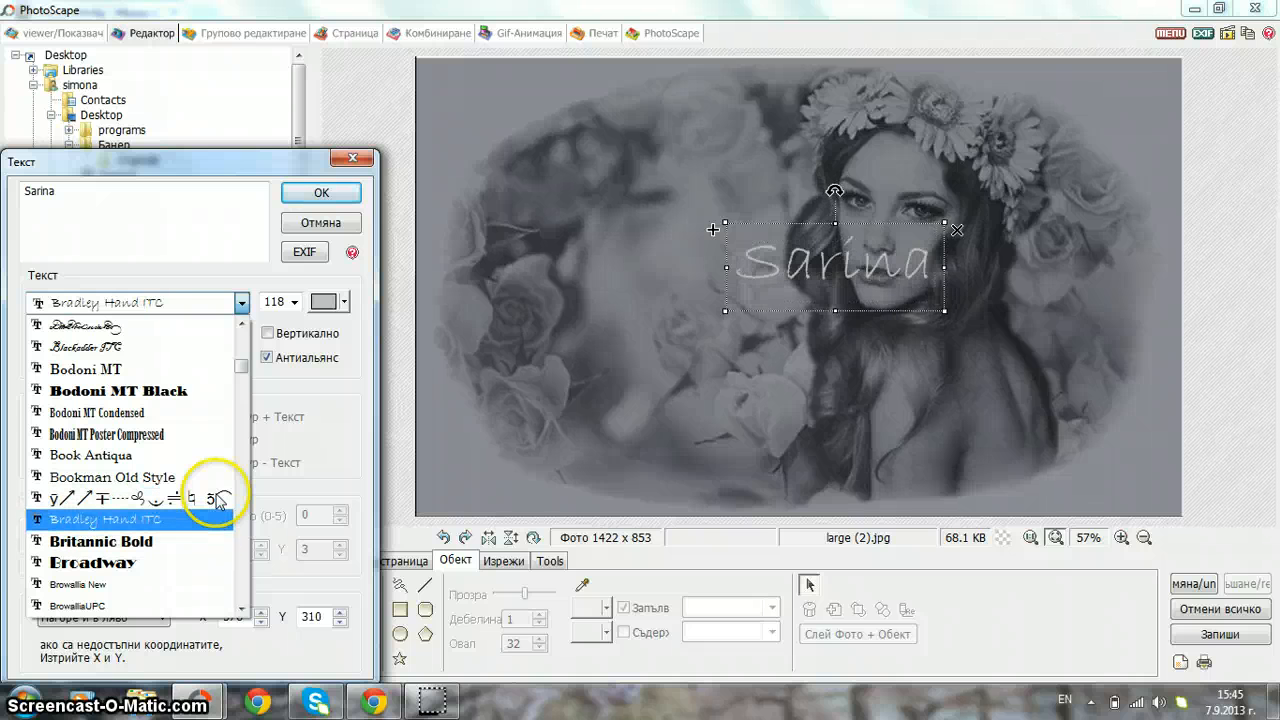
key("Down")
key("Down")
key("Down")
key("Down")
key("Down")
key("Down")
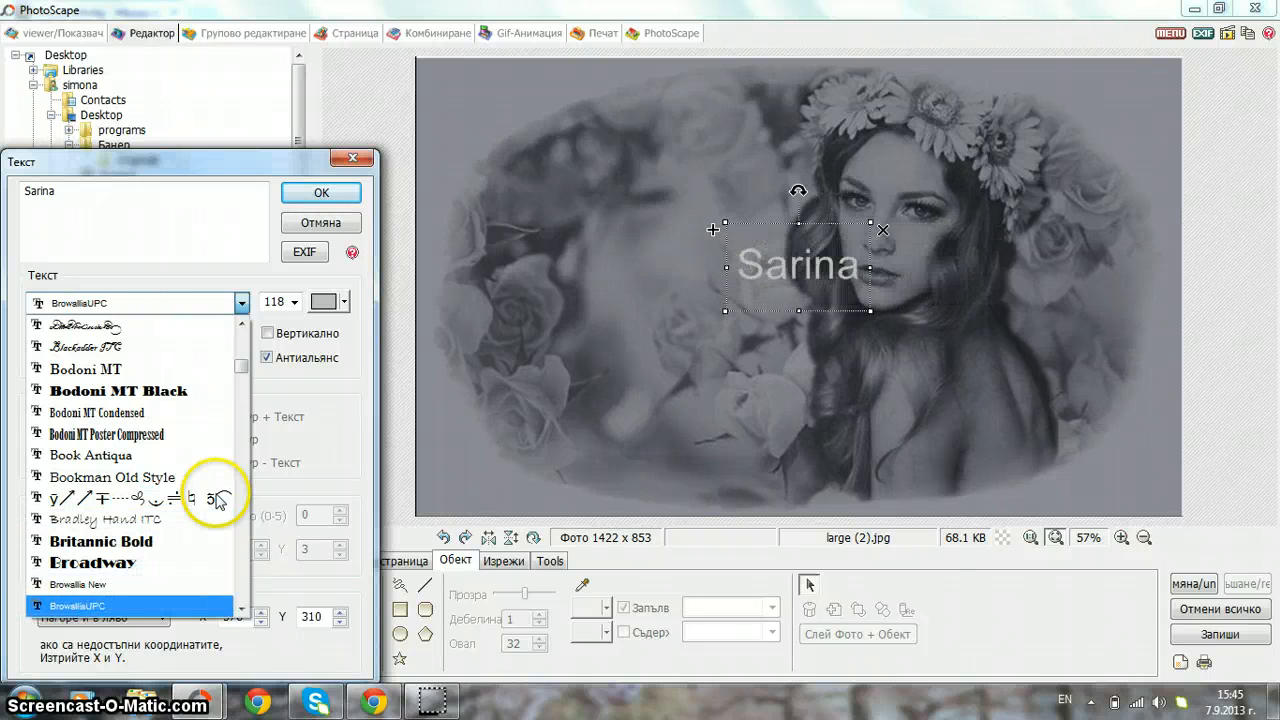
key("Down")
key("Up")
key("Up")
key("Down")
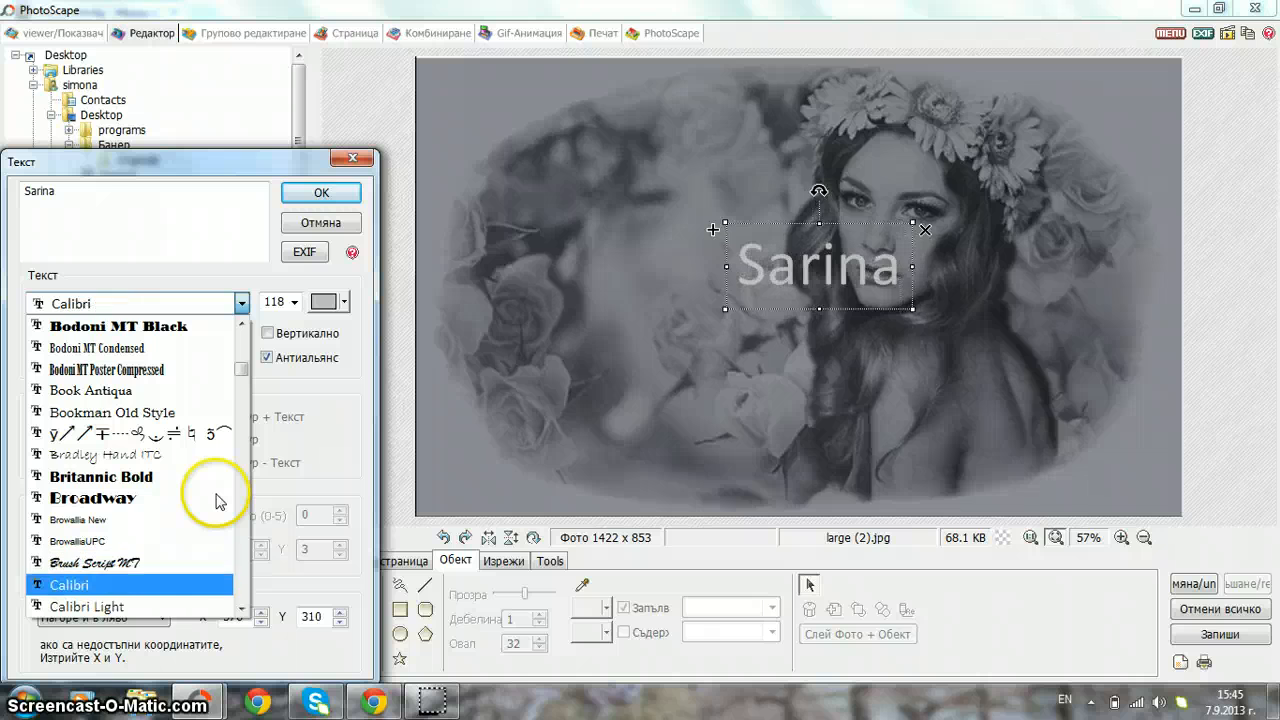
key("Up")
key("Return")
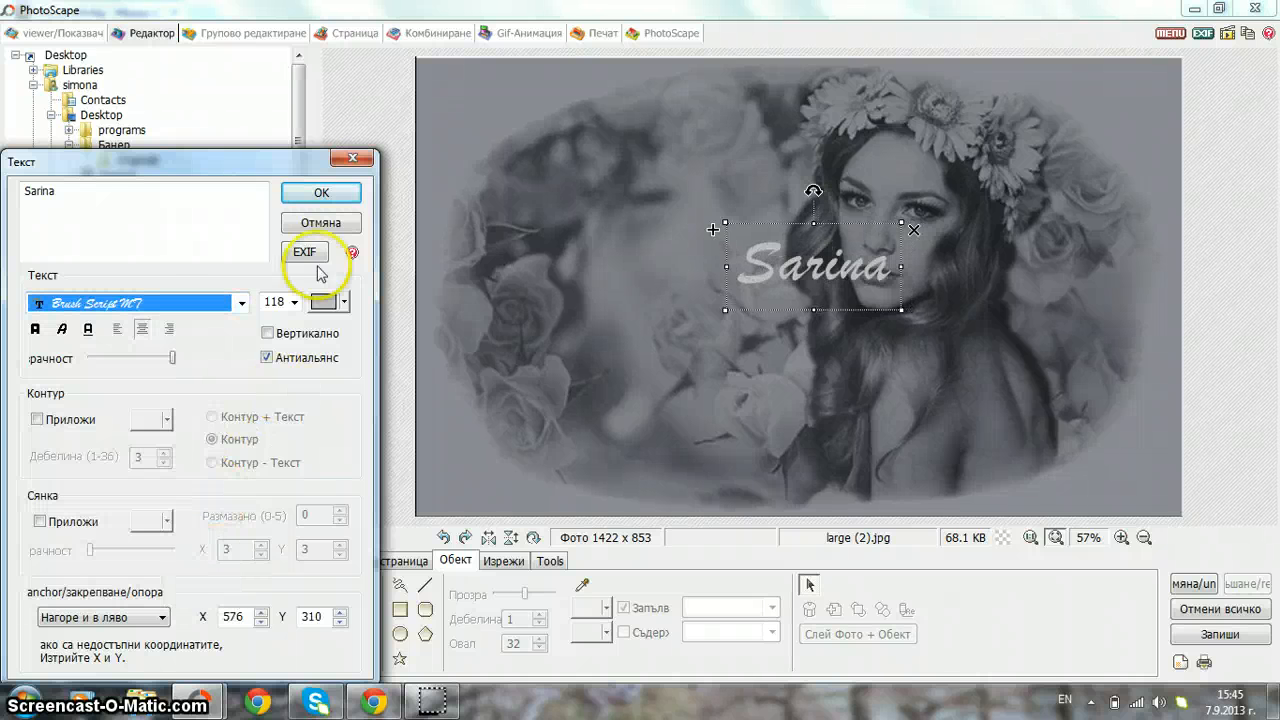
- Apply the text and place Sarina up-left beside the woman's face
left_click(329, 203)
left_click_drag(748, 264, 538, 207)
left_click(567, 358)
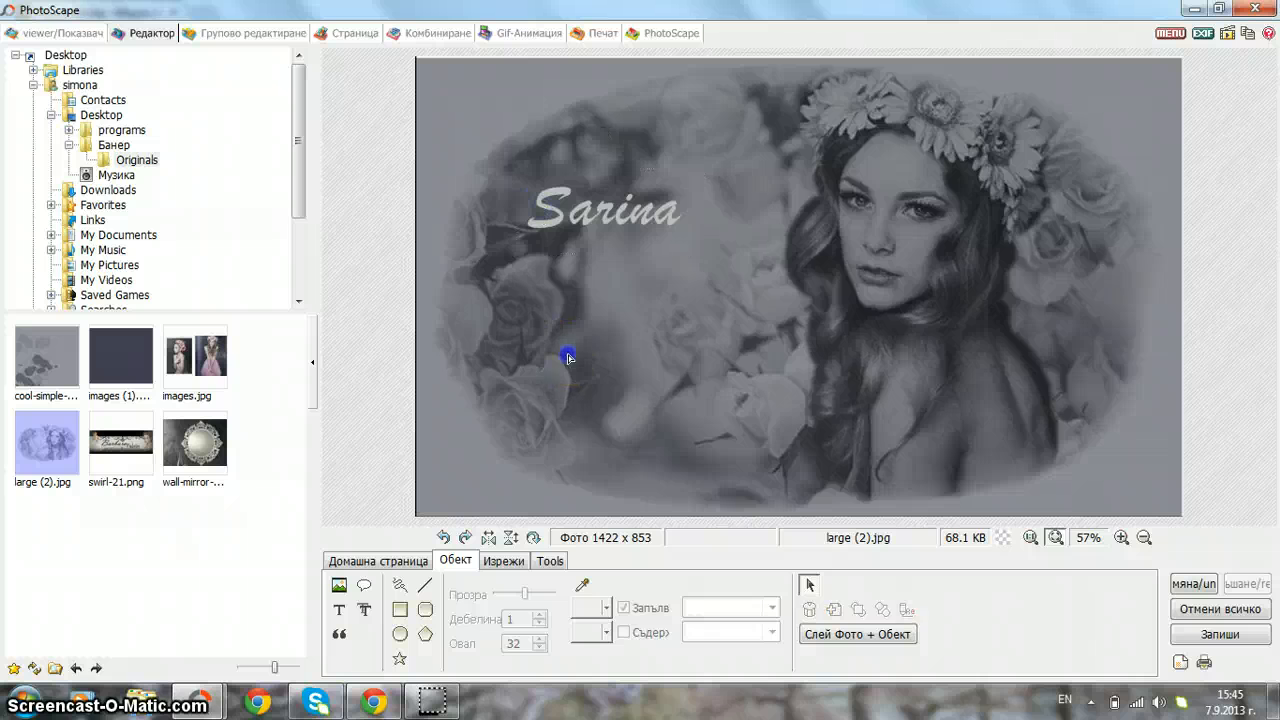
left_click(339, 609)
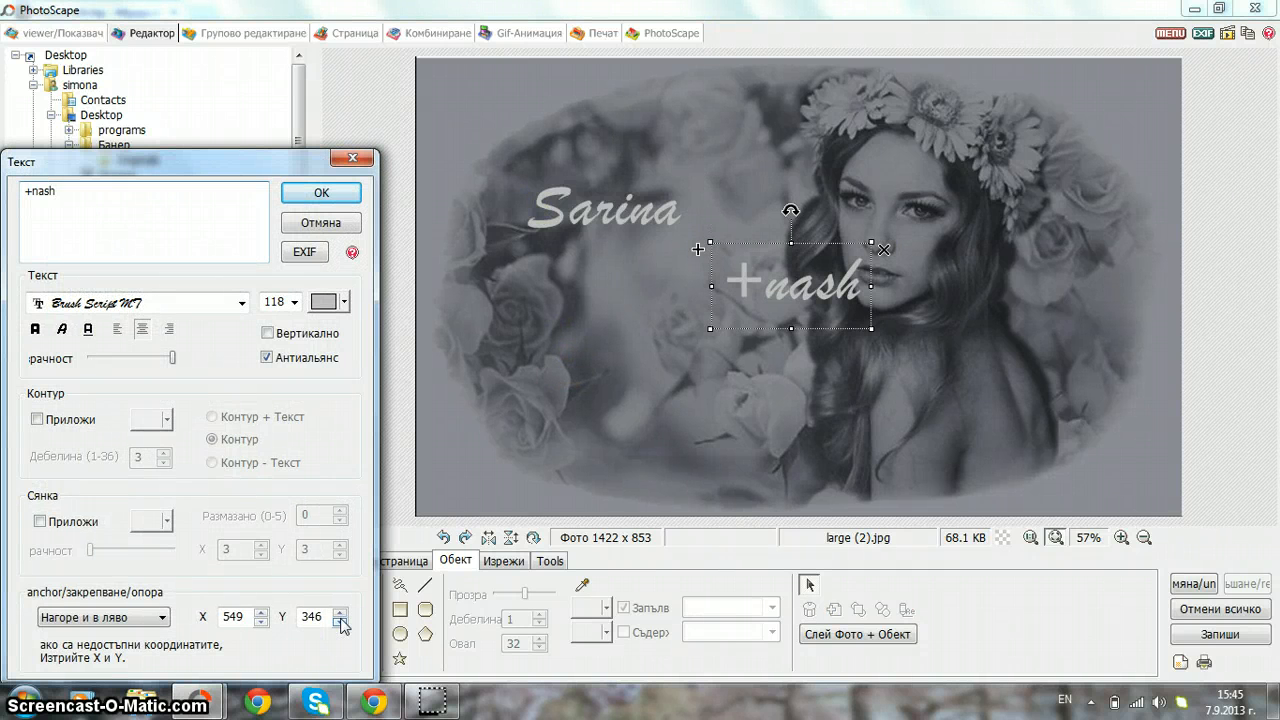
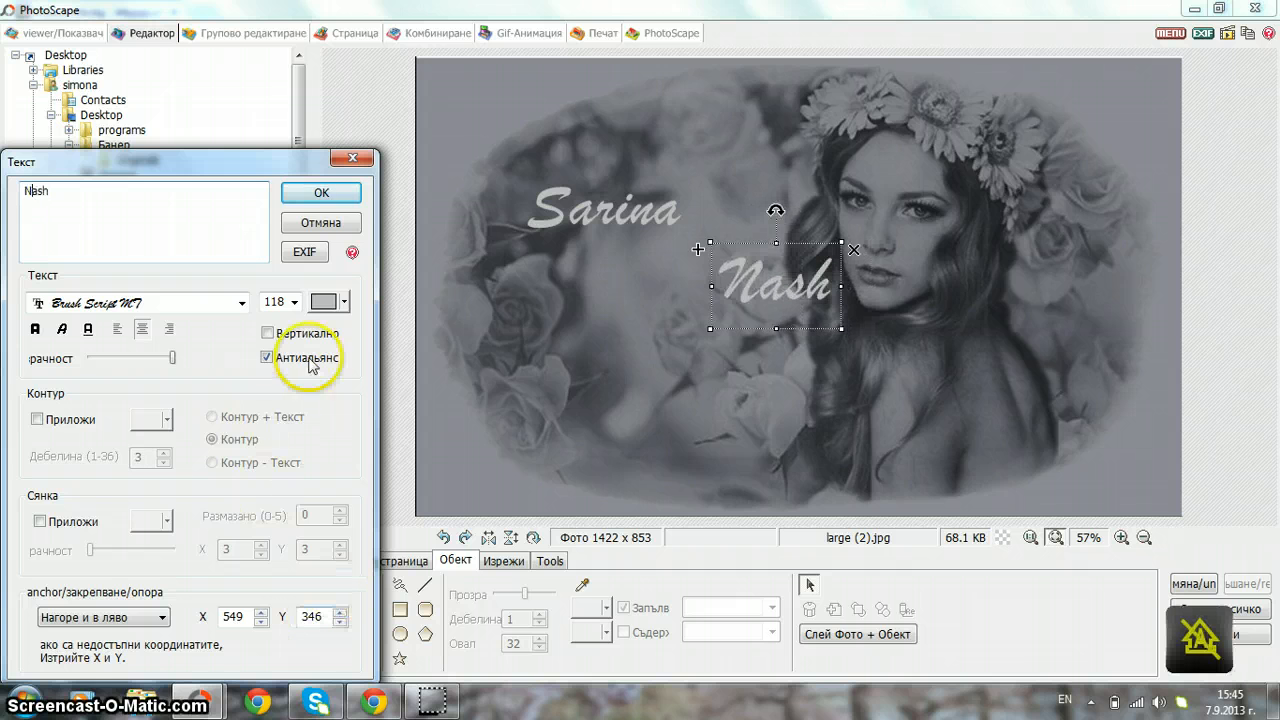
left_click(30, 420)
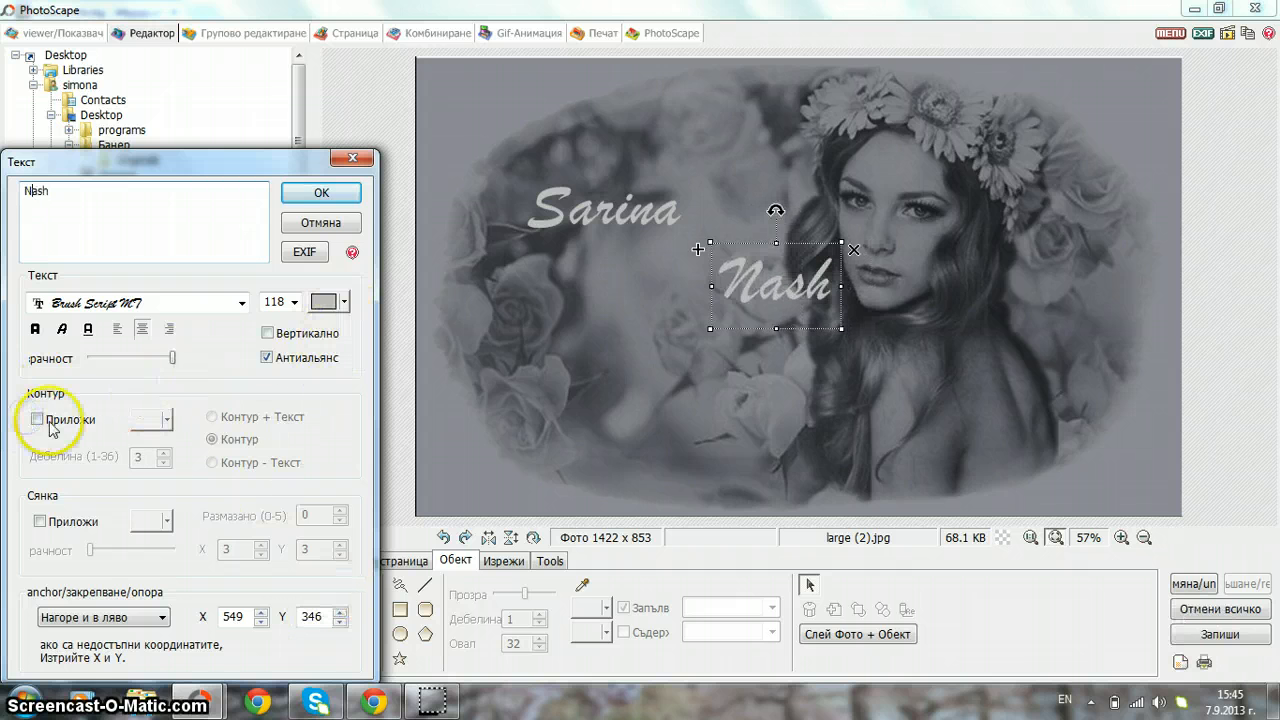
left_click(37, 419)
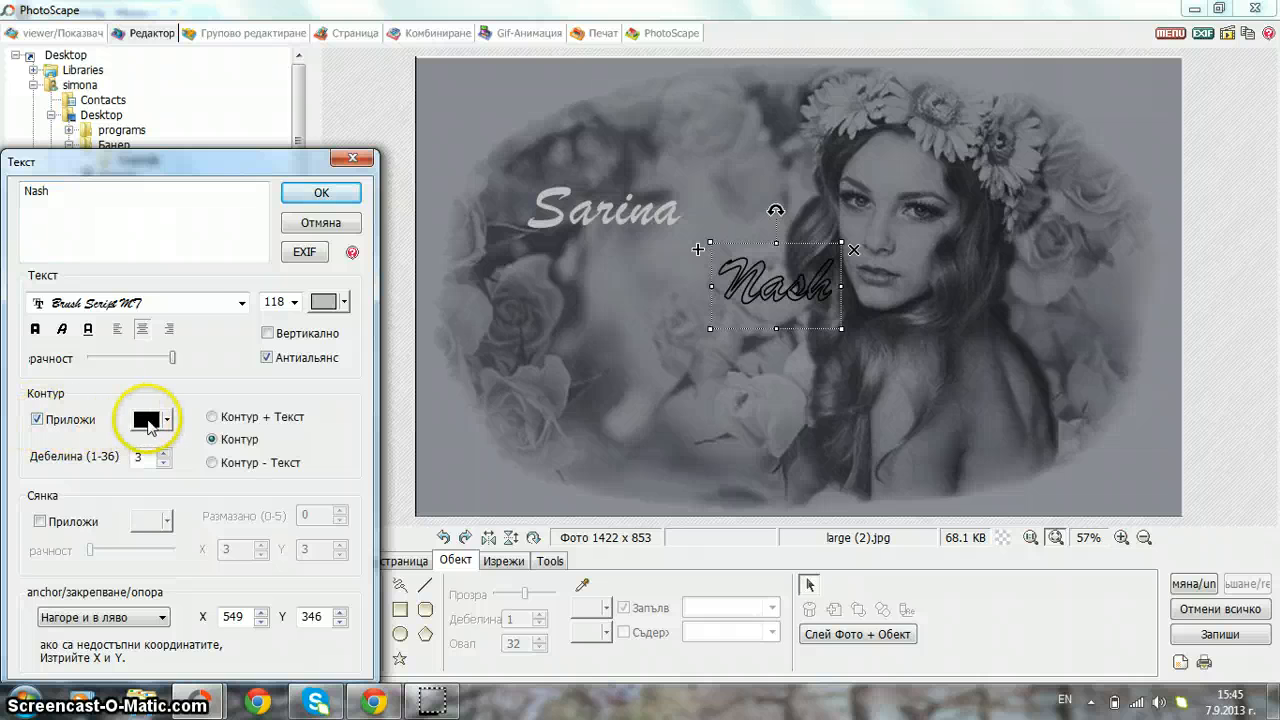
left_click(147, 425)
left_click(251, 508)
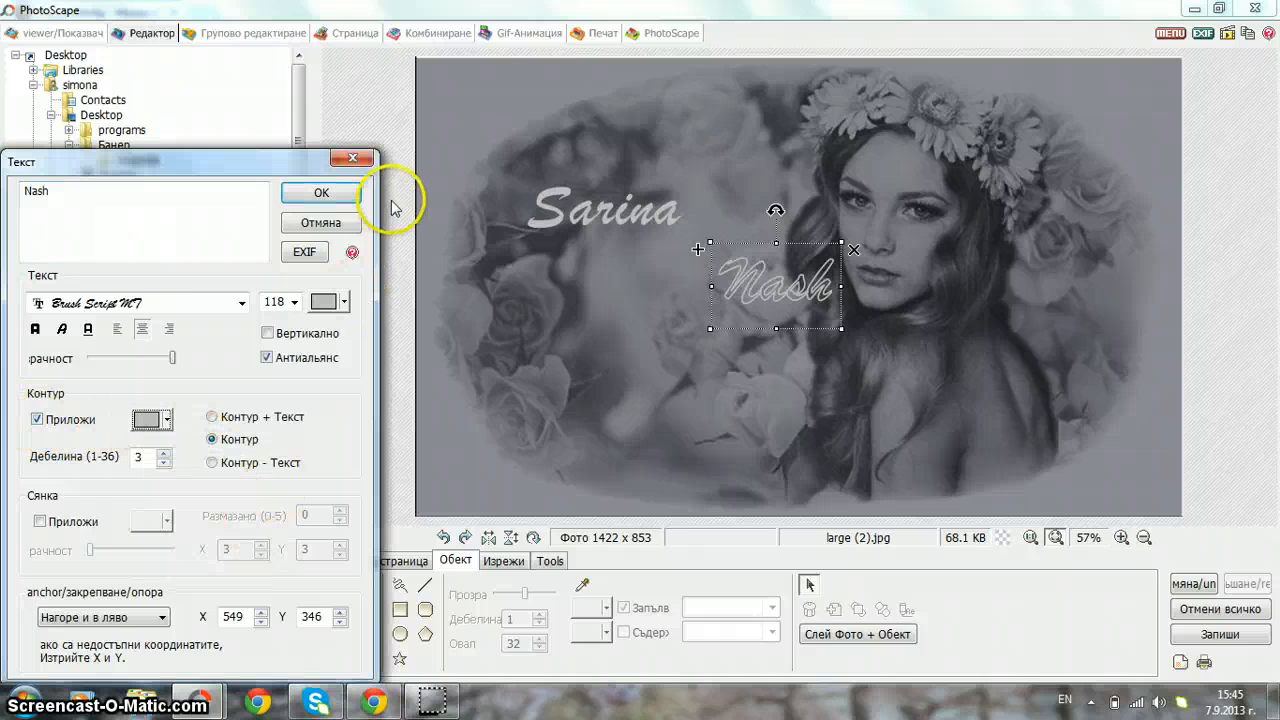
left_click(222, 301)
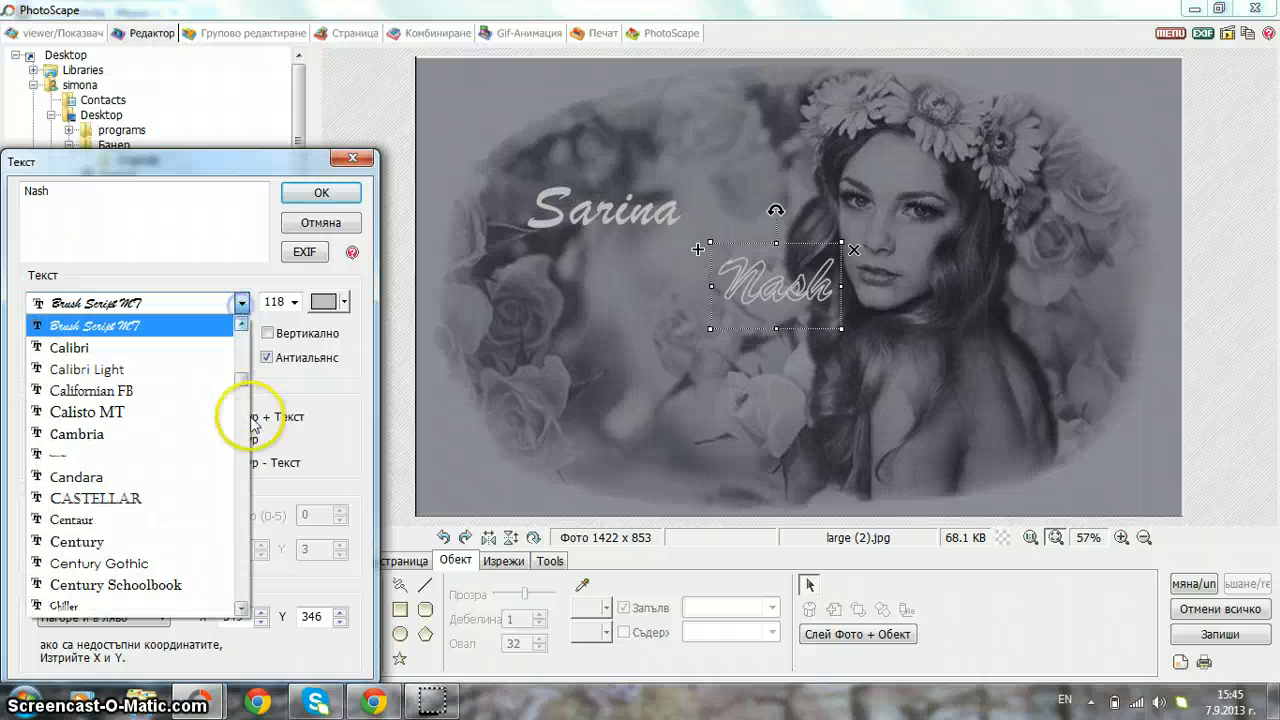
left_click_drag(243, 390, 246, 545)
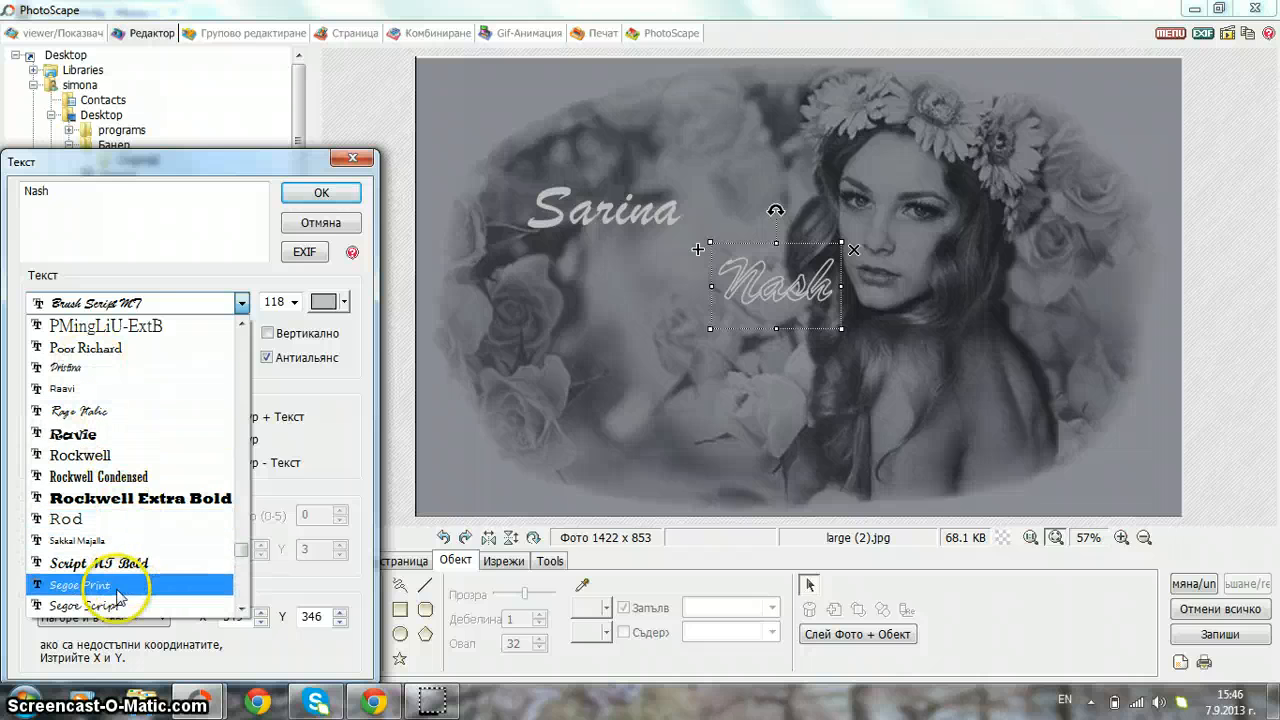
left_click_drag(243, 549, 245, 593)
left_click(108, 455)
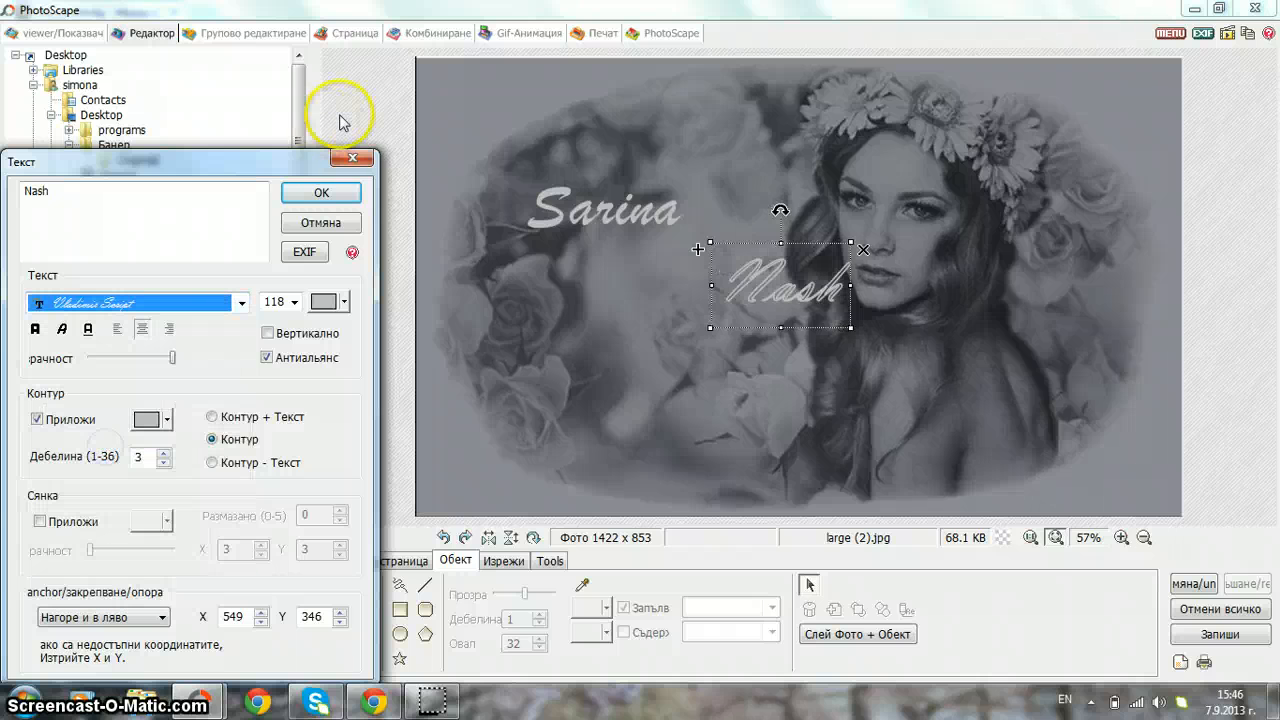
left_click(241, 302)
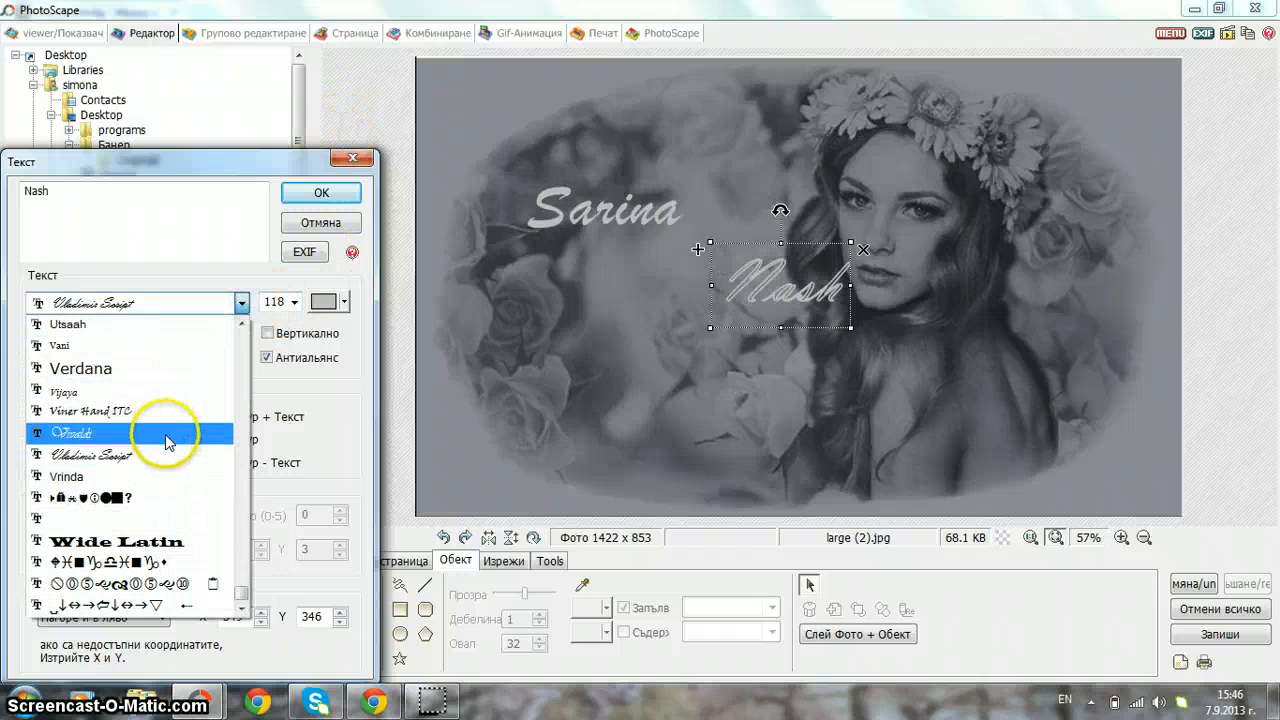
left_click(167, 433)
left_click(321, 192)
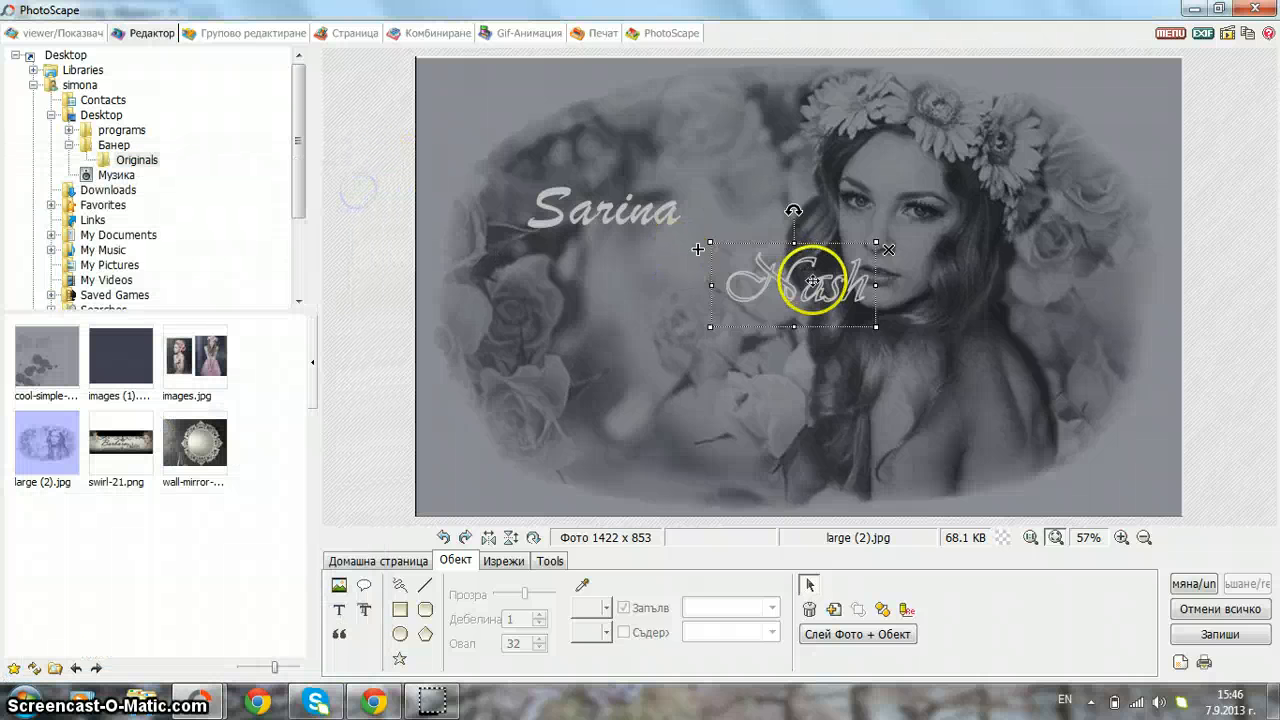
left_click_drag(812, 282, 708, 239)
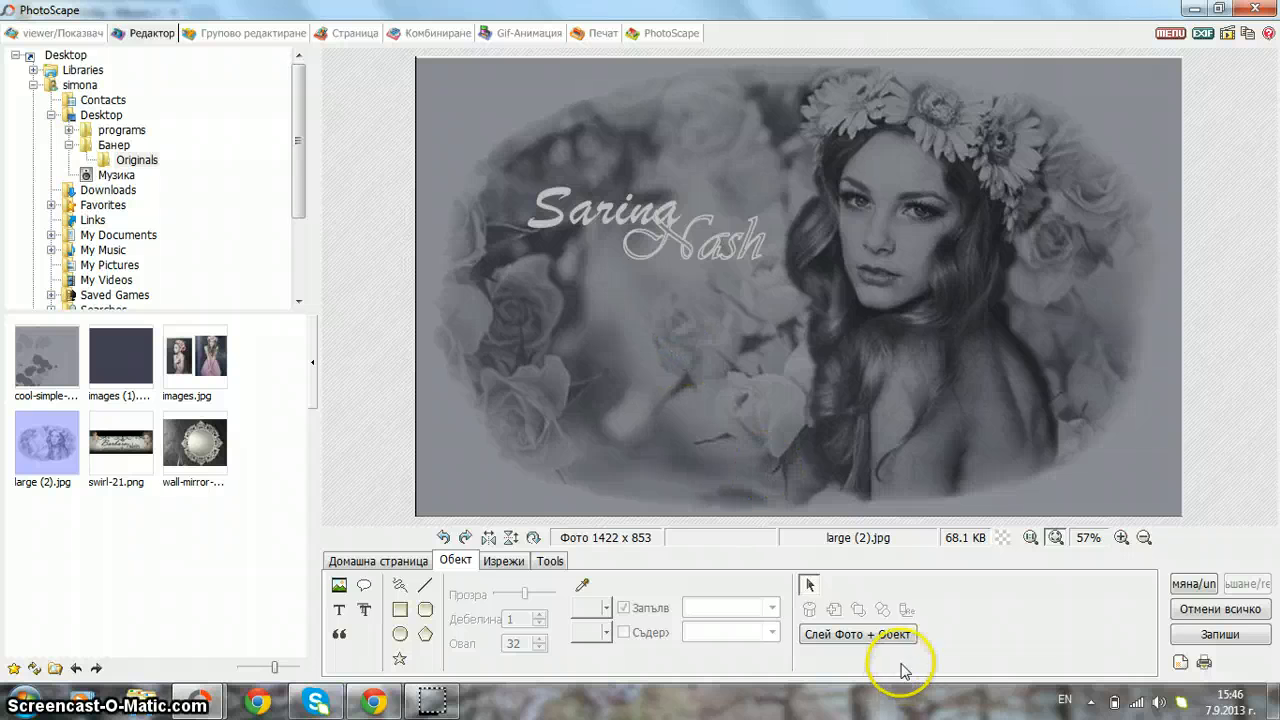
- Merge the text into the photo and crop it to 1406 x 853
left_click(886, 636)
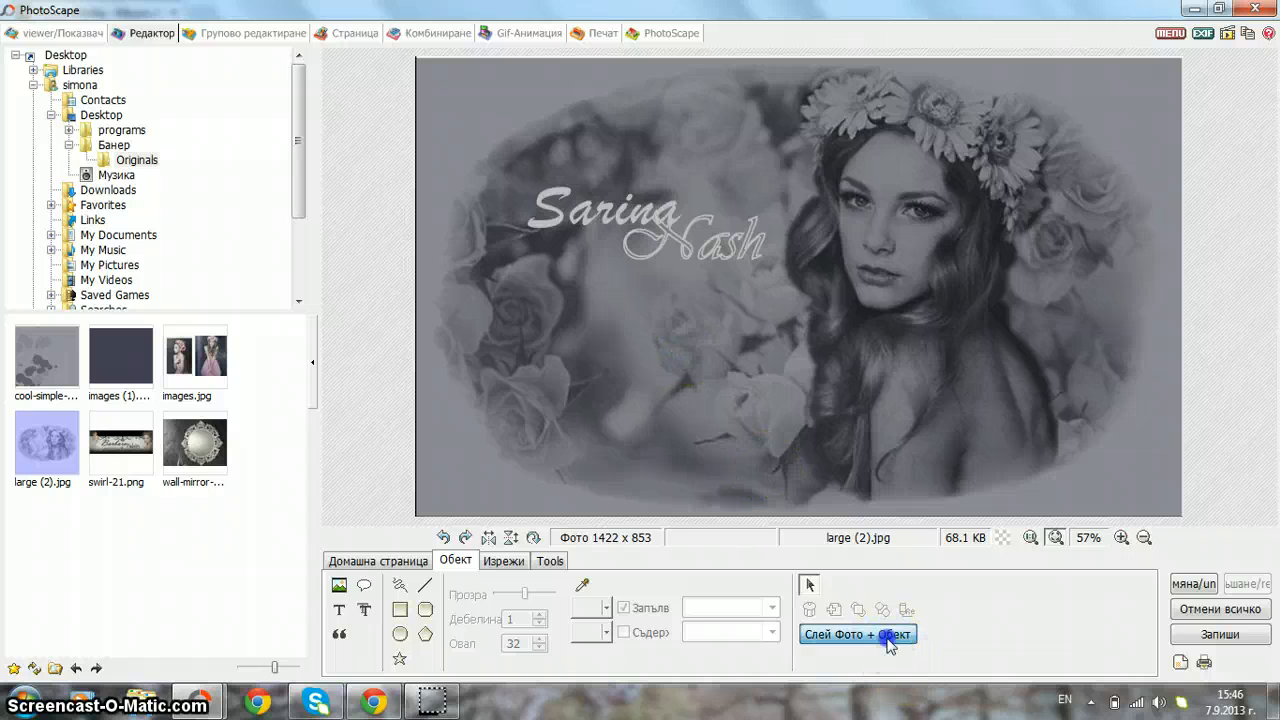
left_click(504, 561)
left_click_drag(425, 61, 1190, 520)
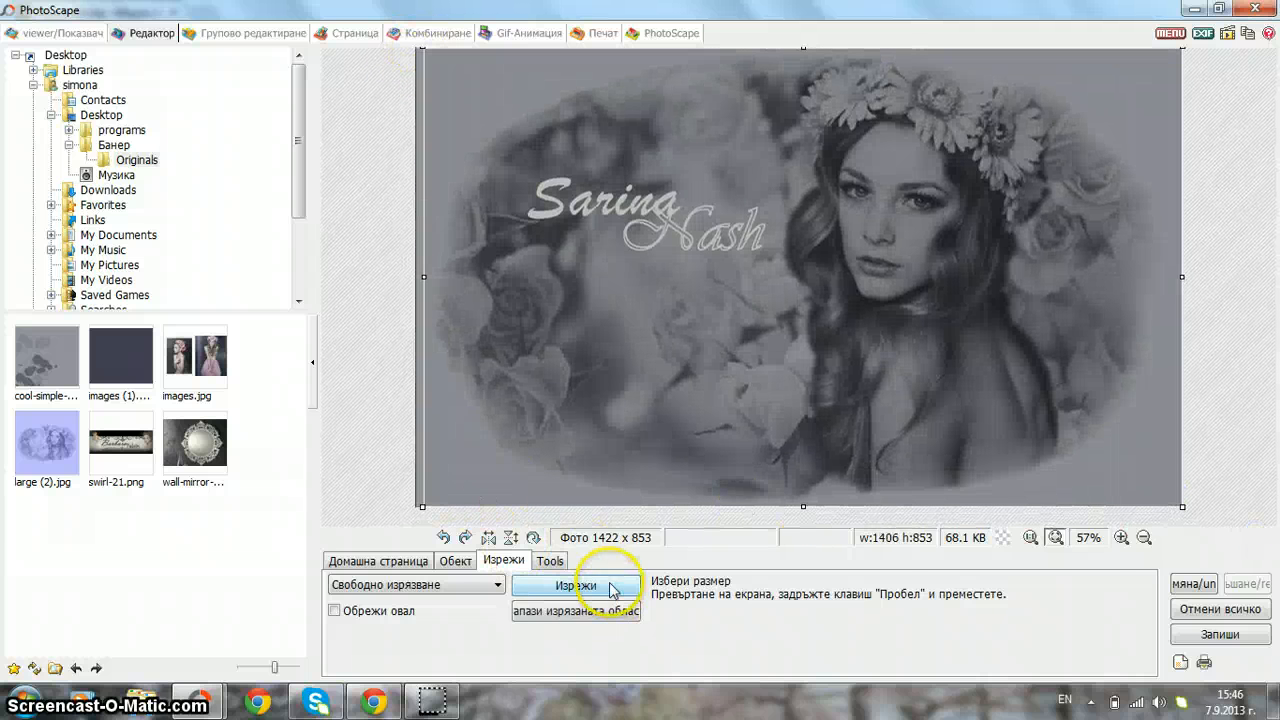
left_click(576, 586)
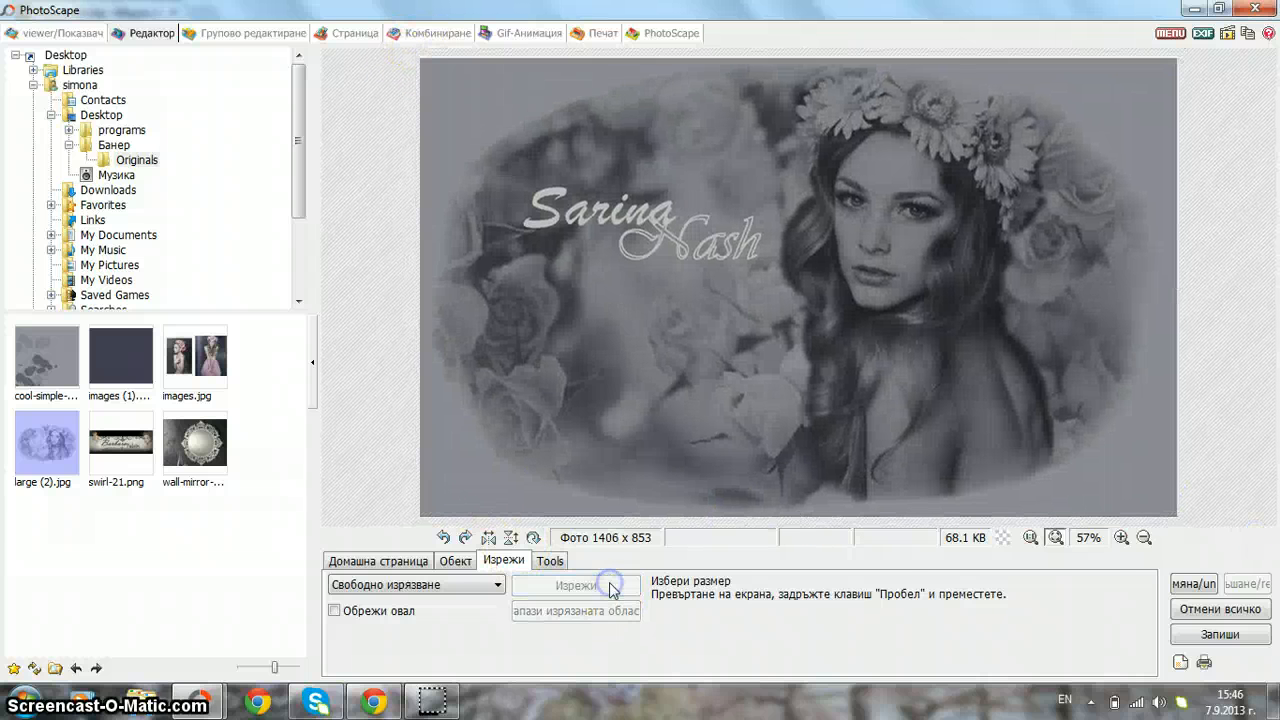
- Save the banner as JPEG at 70% quality and close PhotoScape
left_click(1220, 634)
left_click(395, 182)
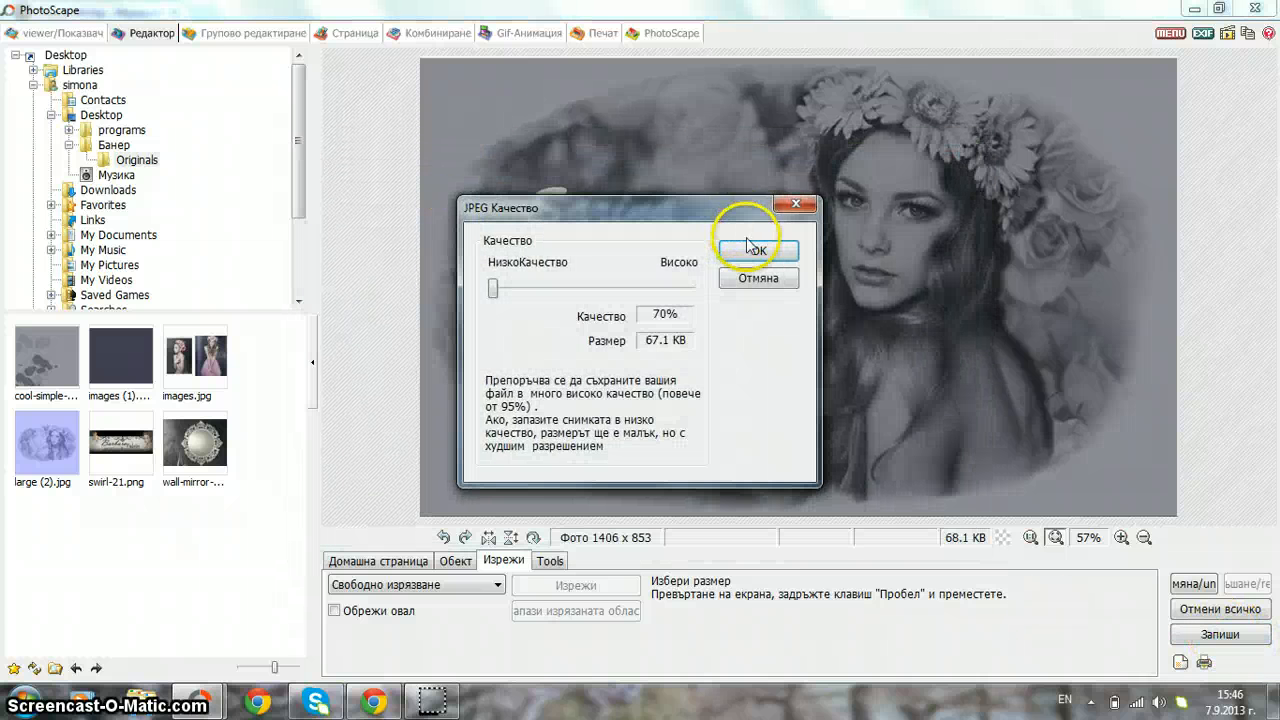
left_click(749, 249)
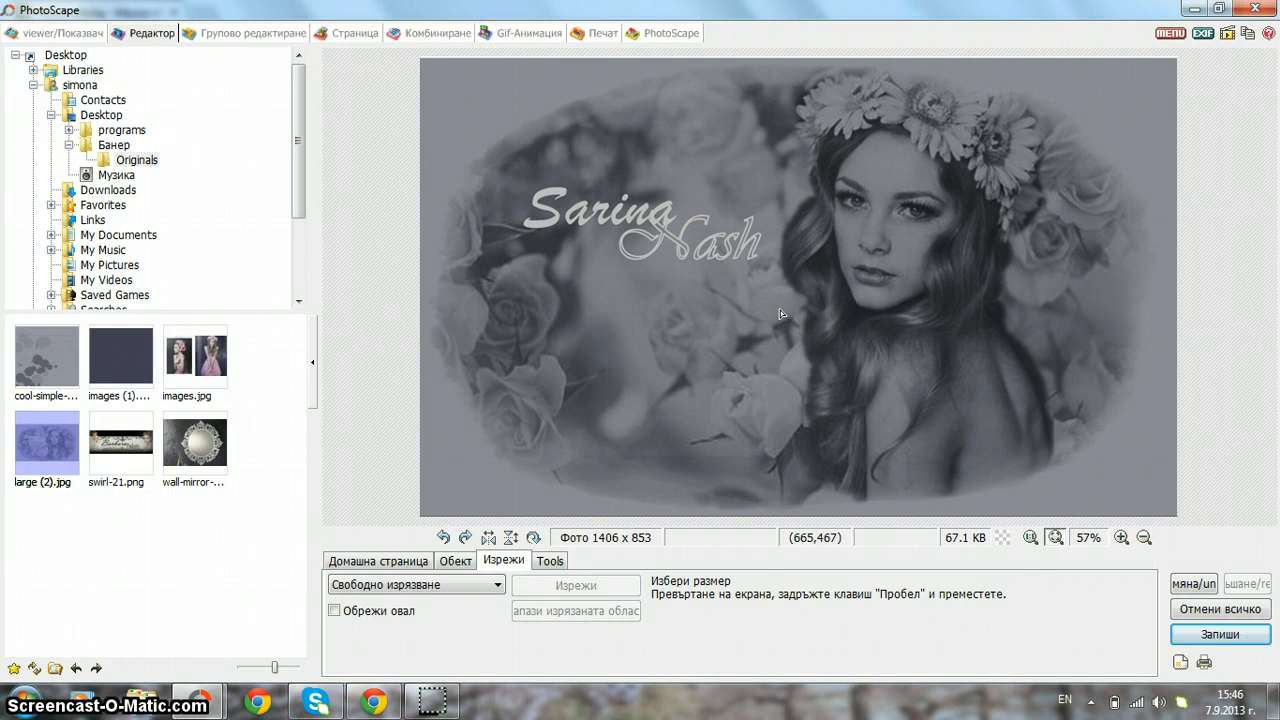
left_click(1254, 8)
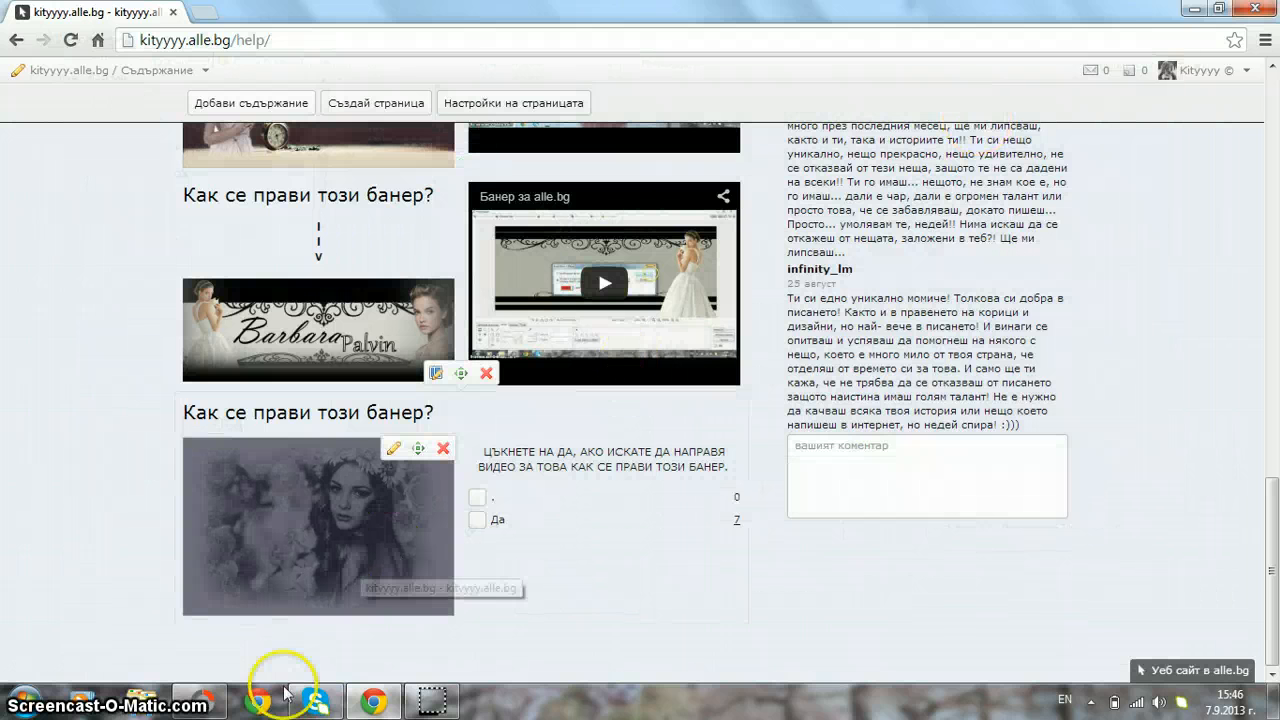